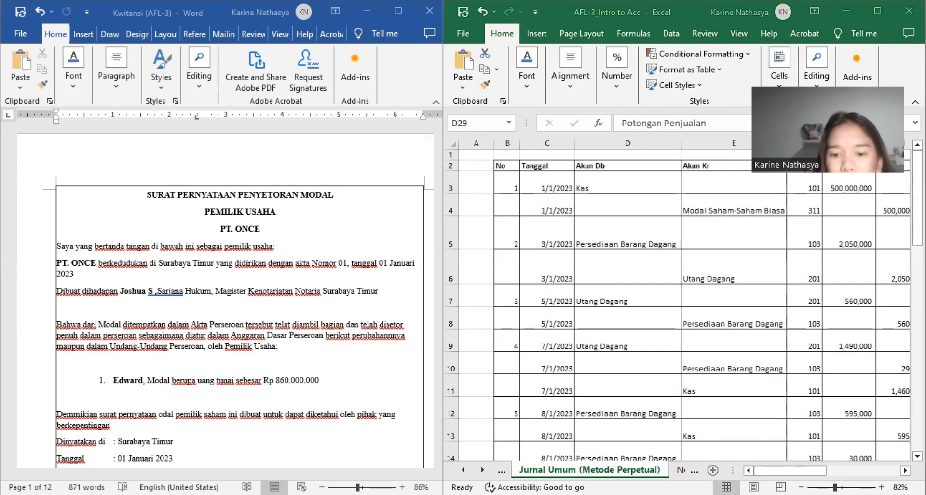
Step: Open the COA sheet and examine how the Gabungan formula in D3 joins the account code with the account name
click(463, 470)
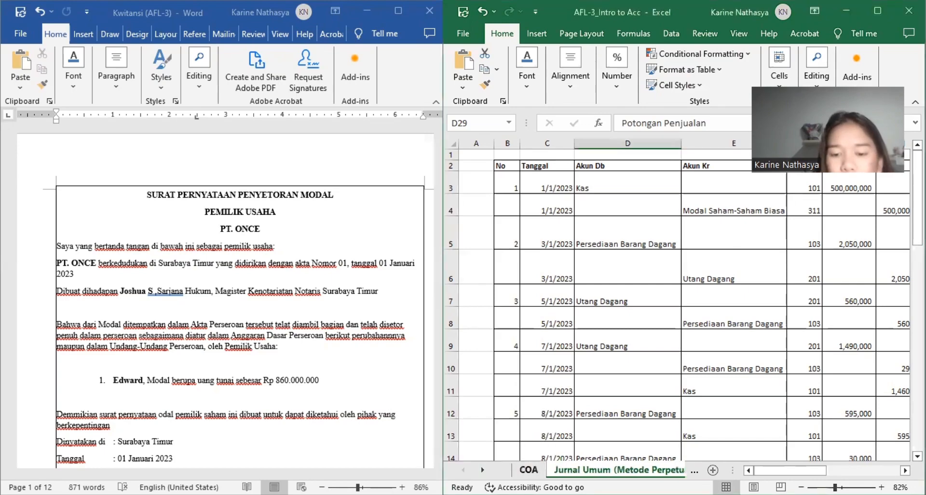
click(528, 469)
scroll(545, 285, up, 11)
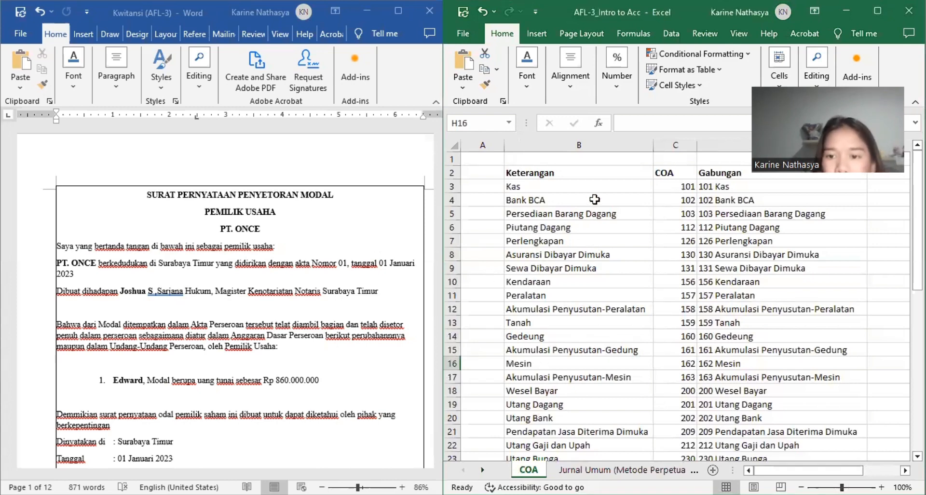
scroll(634, 181, right, 1)
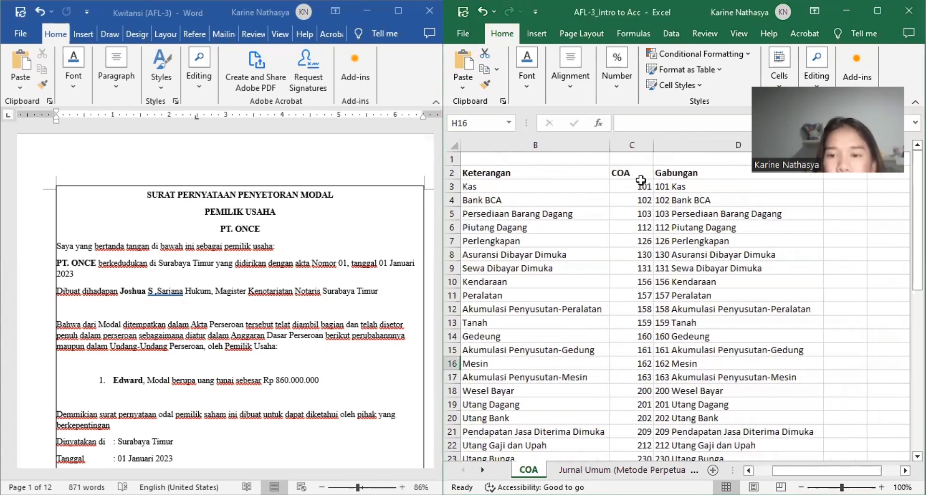
click(666, 175)
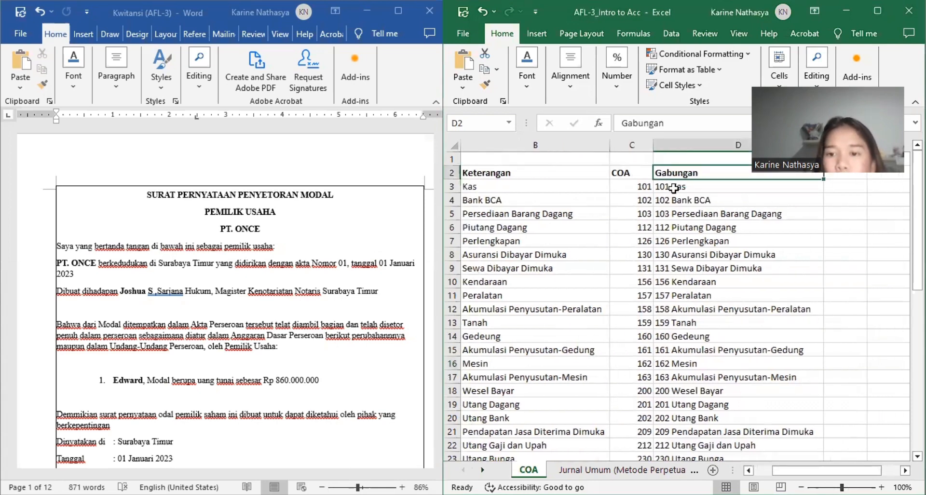
click(673, 188)
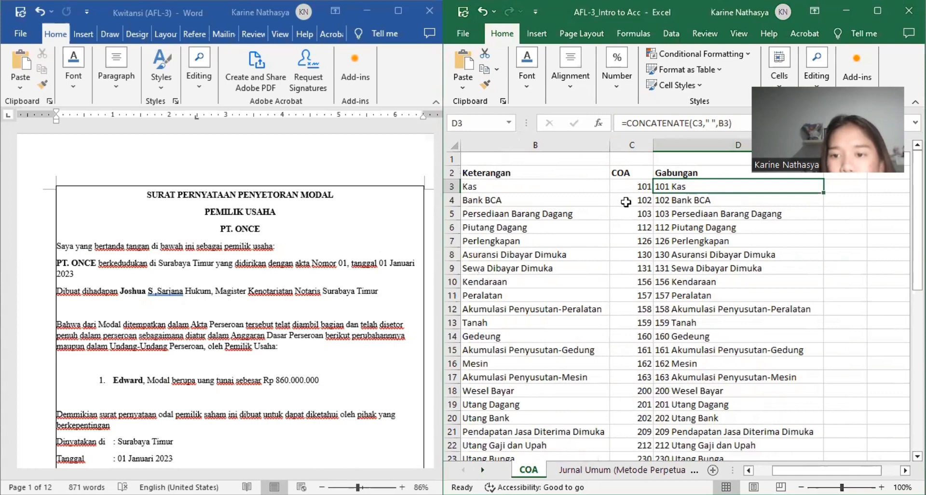
click(562, 187)
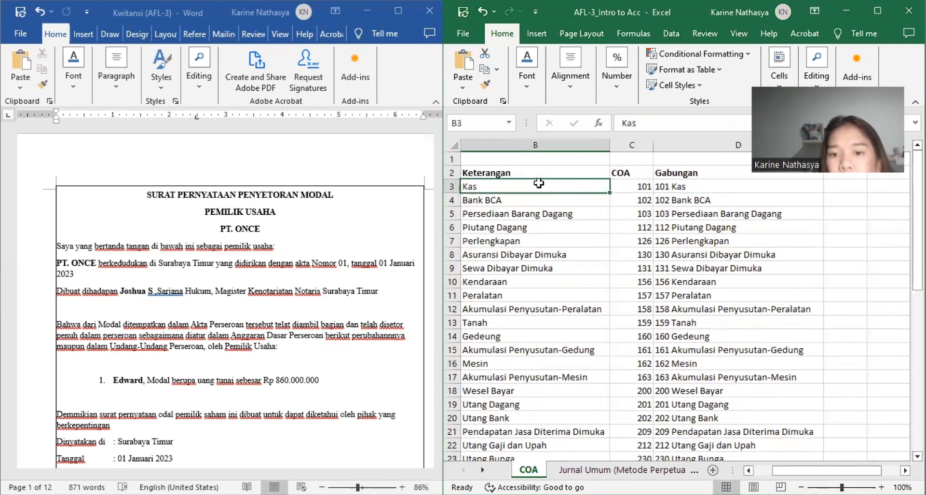
click(660, 187)
scroll(661, 187, right, 1)
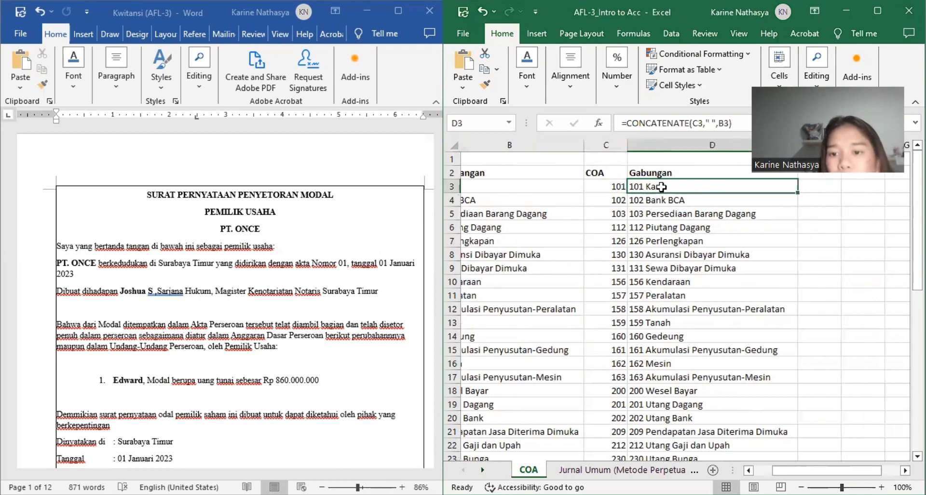
scroll(661, 187, left, 1)
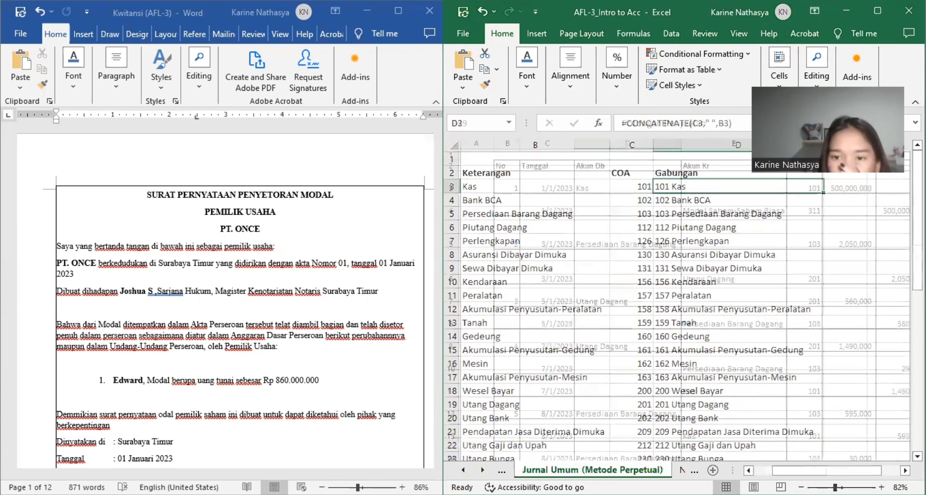
Step: Open the Jurnal Umum (Metode Perpetual) sheet and review its columns from No and Tanggal through Keterangan and Akun
click(619, 469)
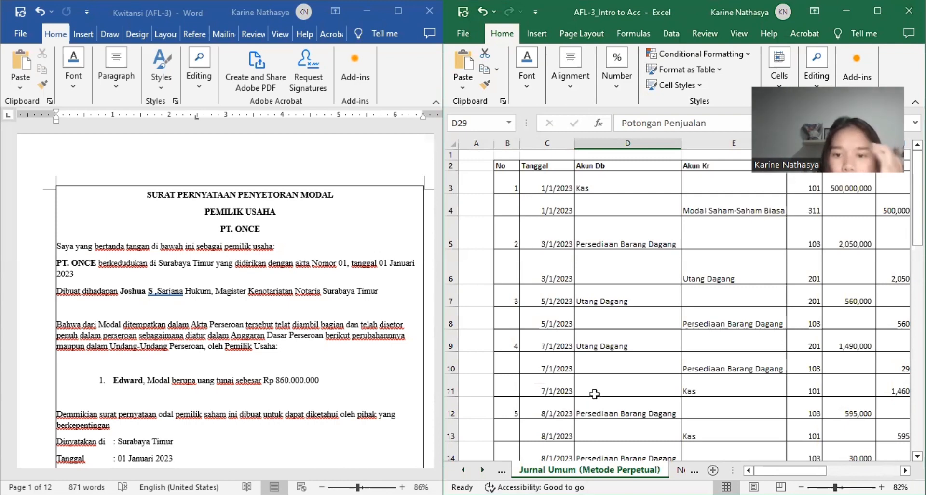
scroll(595, 394, right, 3)
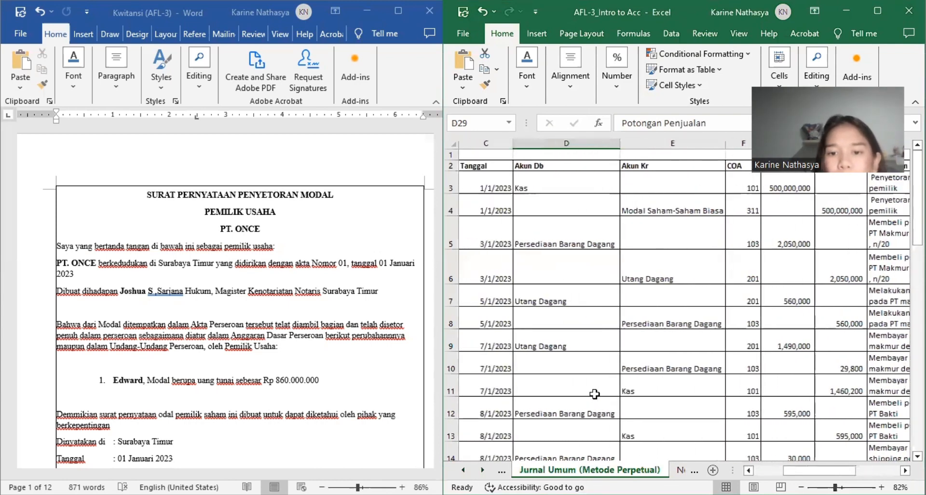
scroll(595, 394, down, 2)
scroll(595, 394, up, 2)
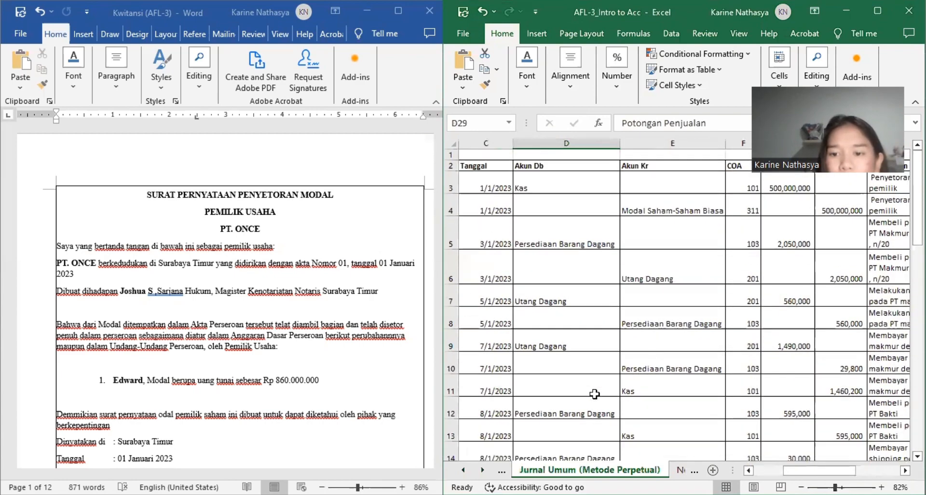
scroll(594, 394, left, 3)
scroll(594, 393, left, 1)
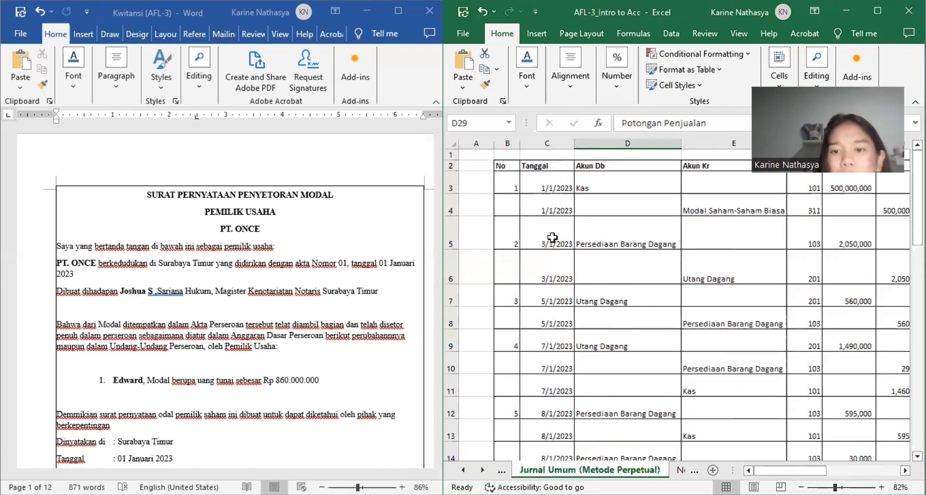
scroll(553, 237, right, 2)
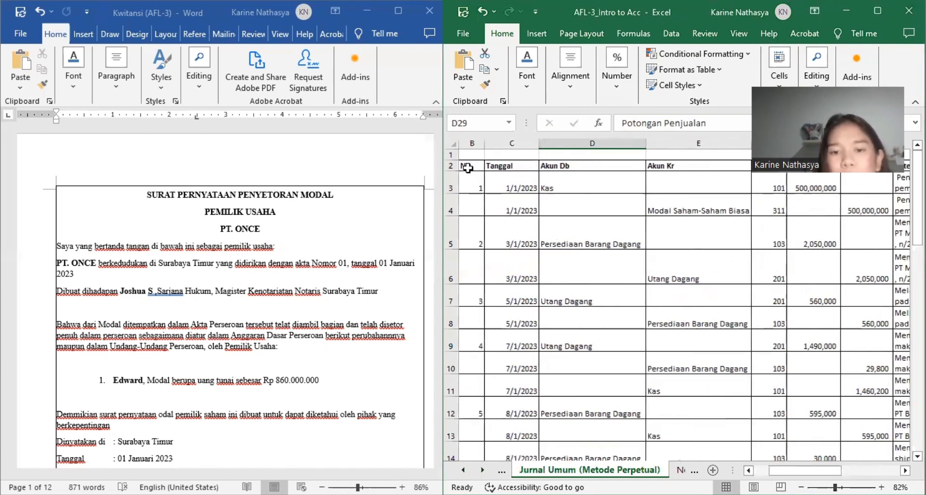
scroll(494, 174, right, 3)
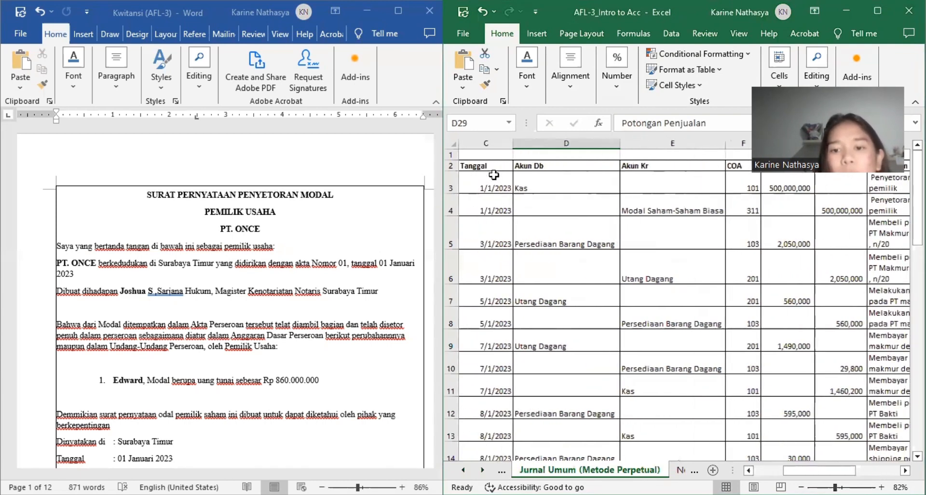
scroll(494, 175, left, 2)
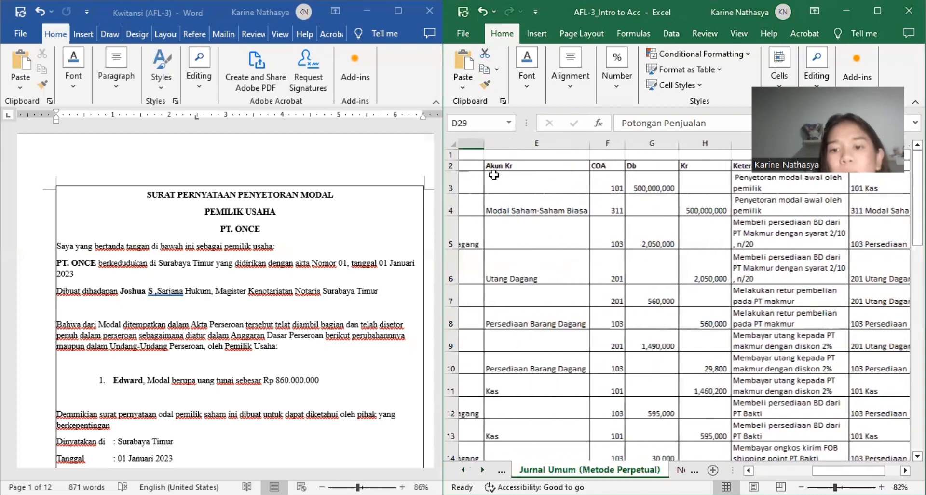
scroll(616, 187, right, 2)
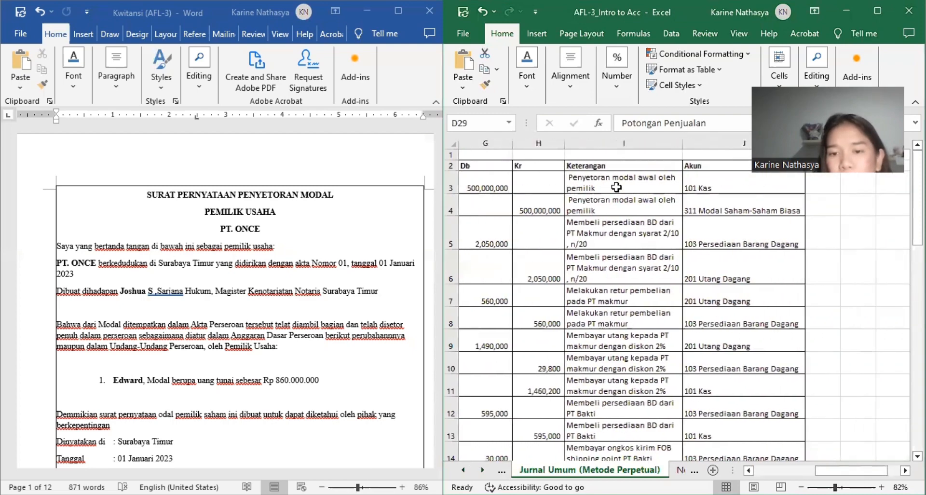
scroll(616, 187, left, 5)
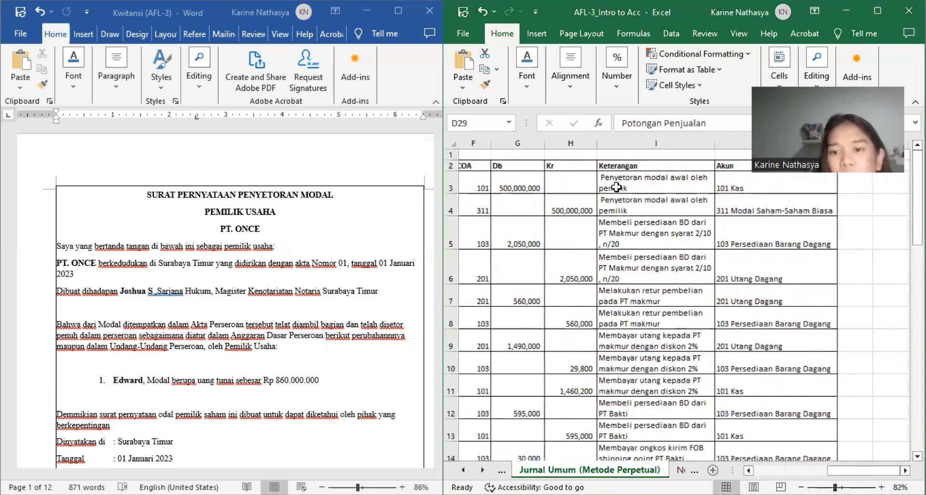
scroll(616, 187, right, 1)
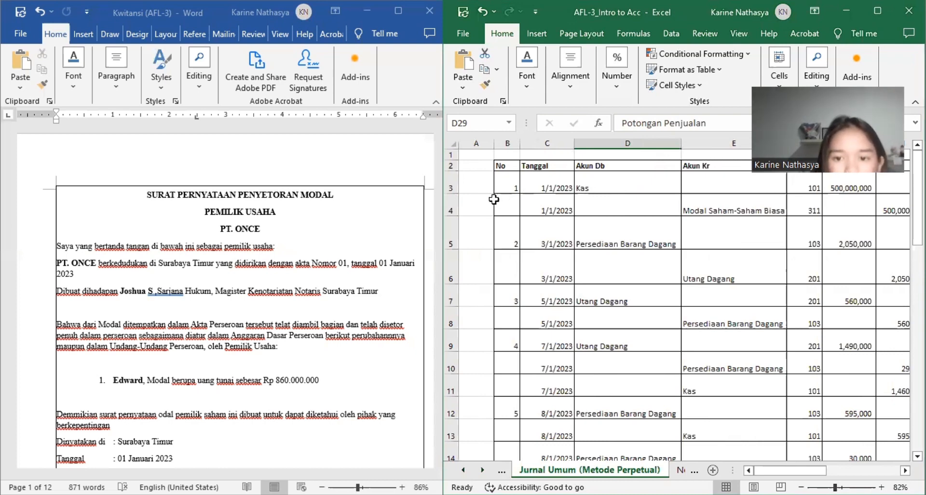
Step: Change the owner's cash capital amount in the Word capital deposit statement to Rp 500.000.000
scroll(272, 218, down, 1)
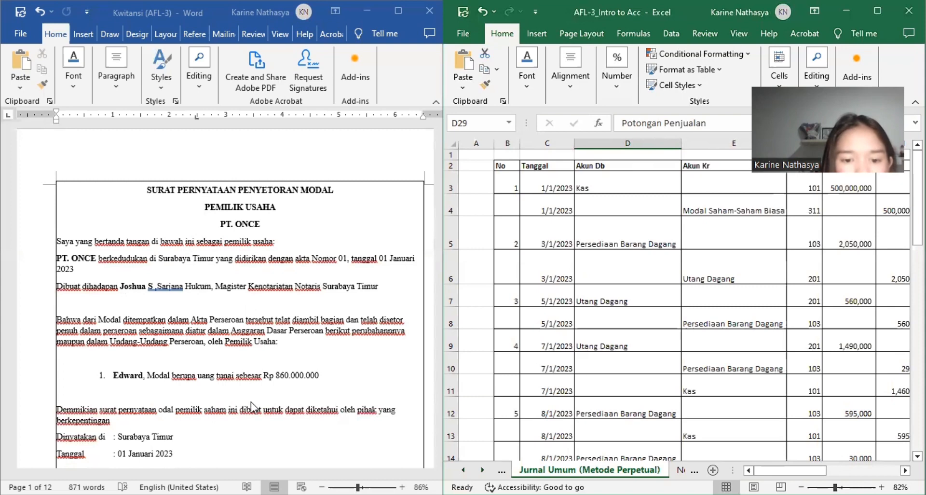
click(288, 374)
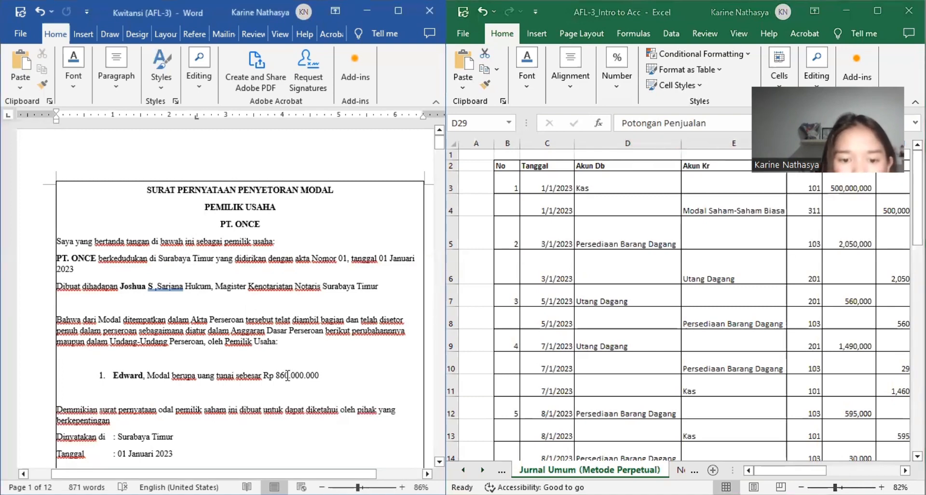
key(BackSpace)
key(BackSpace)
key(BackSpace)
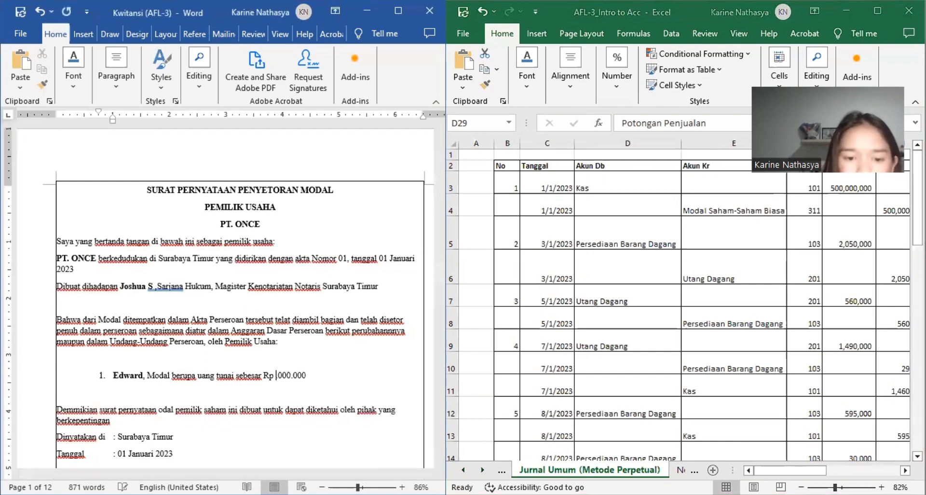
text(500)
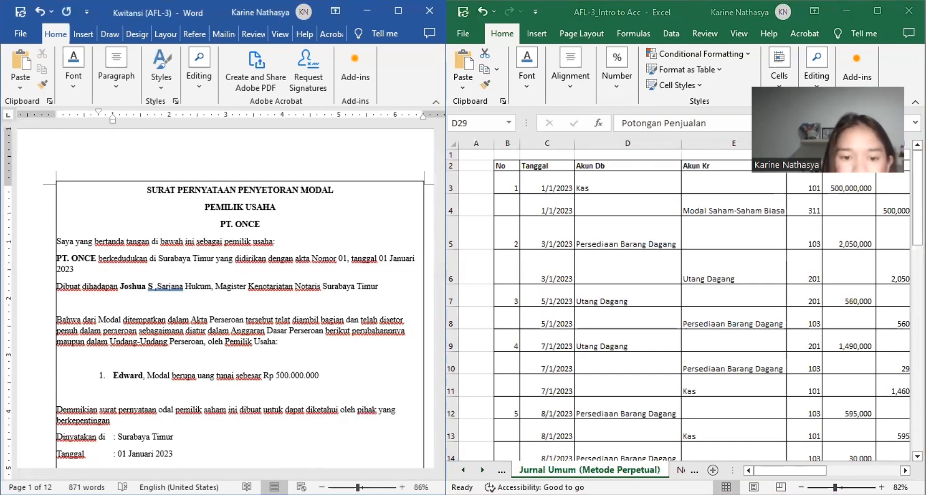
click(359, 394)
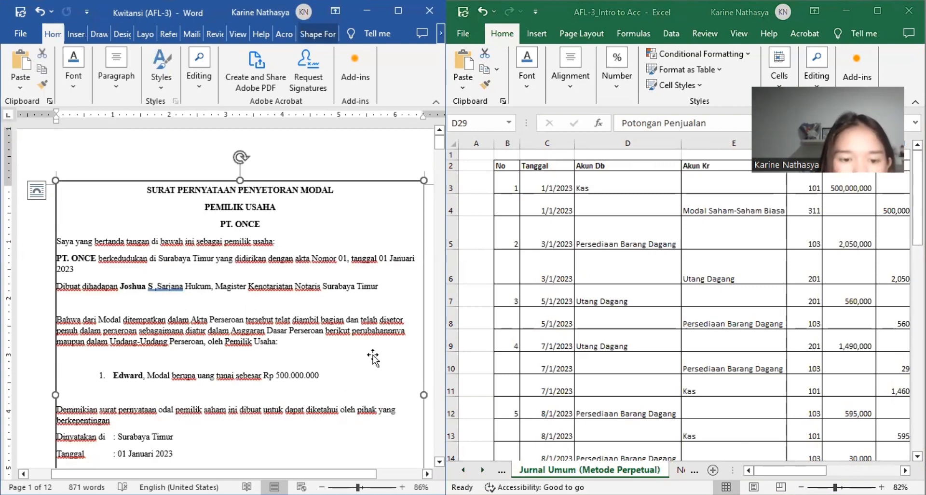
Step: Examine the 1/1/2023 capital deposit entry in the journal, including the credit formula in H4 and its Keterangan
scroll(270, 374, down, 1)
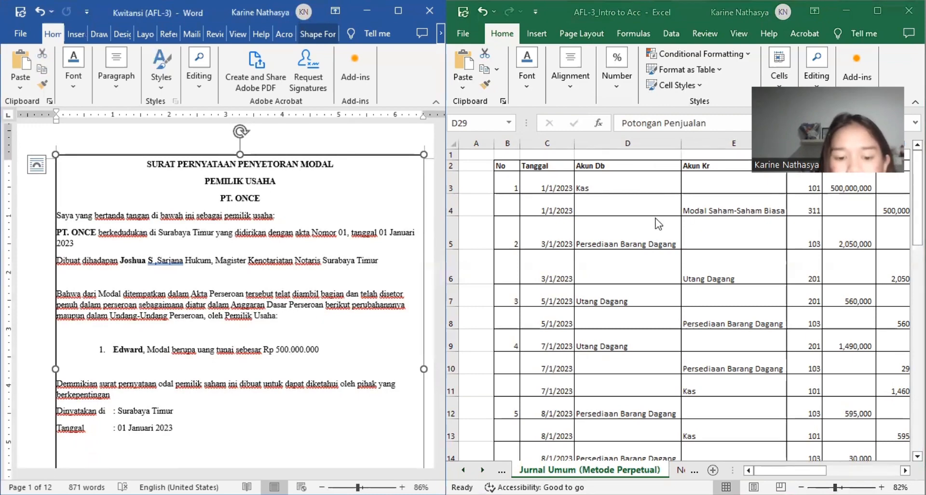
scroll(656, 220, right, 4)
scroll(657, 223, left, 4)
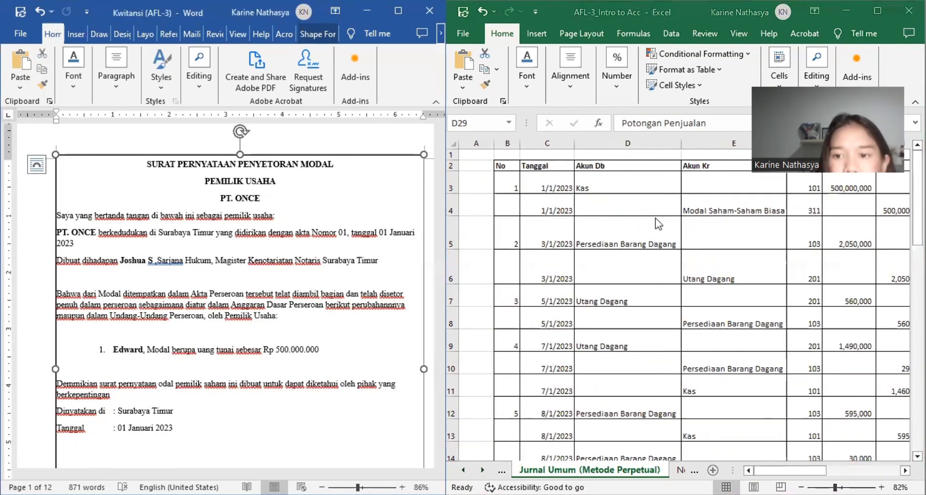
click(904, 472)
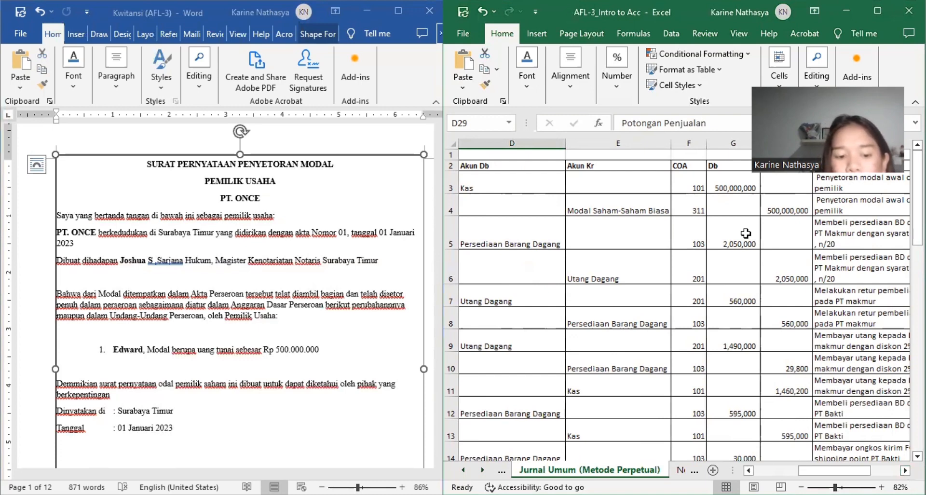
click(788, 215)
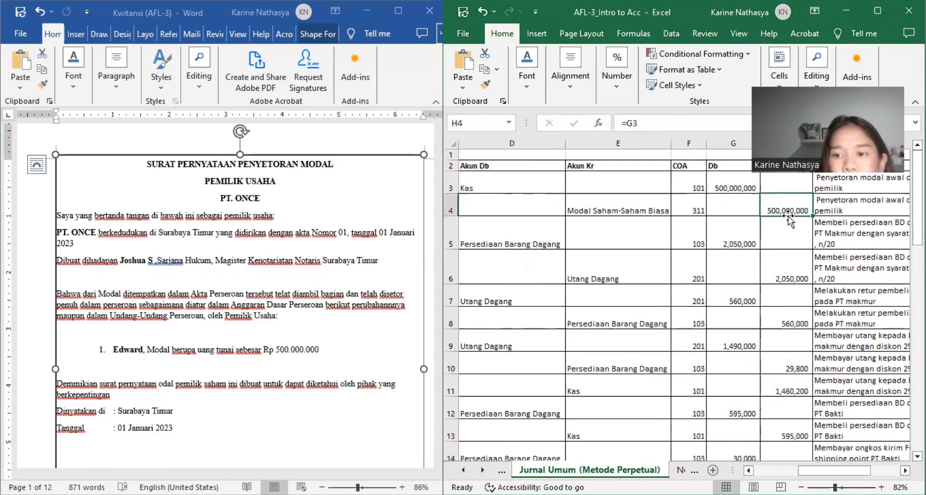
scroll(787, 215, right, 3)
scroll(788, 216, left, 1)
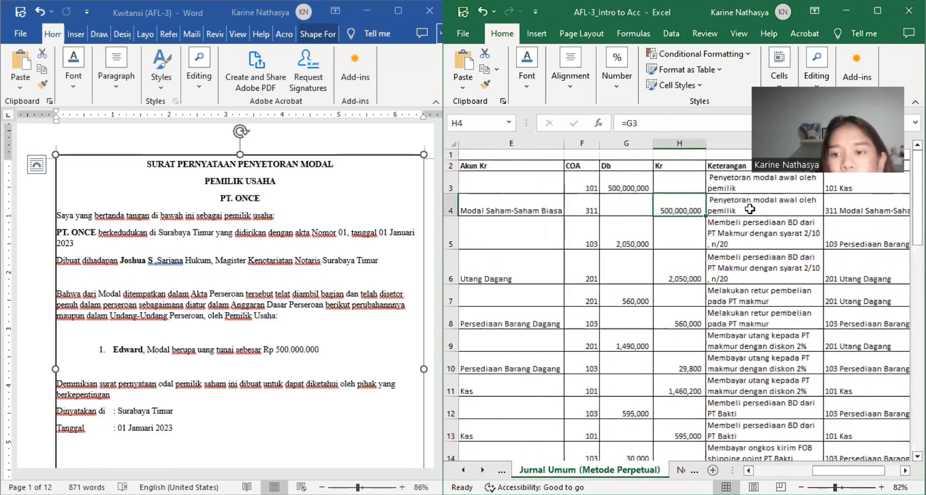
scroll(759, 208, left, 3)
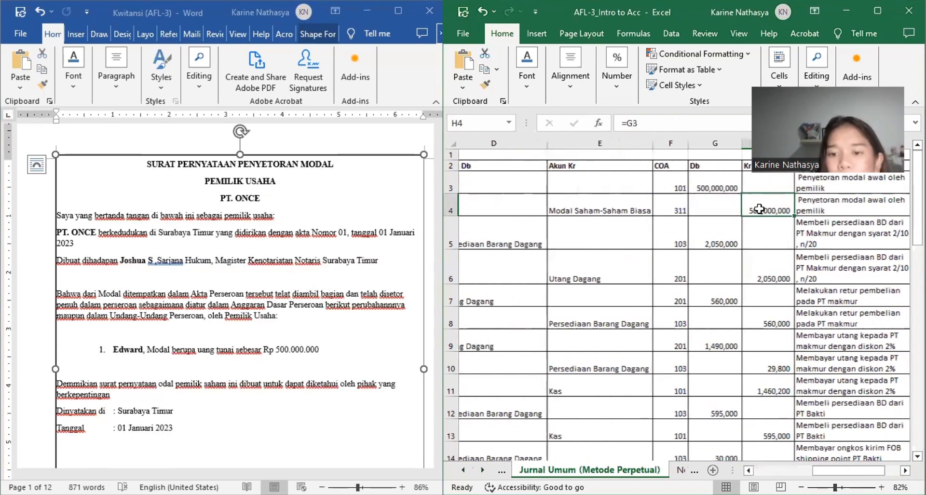
scroll(759, 208, left, 3)
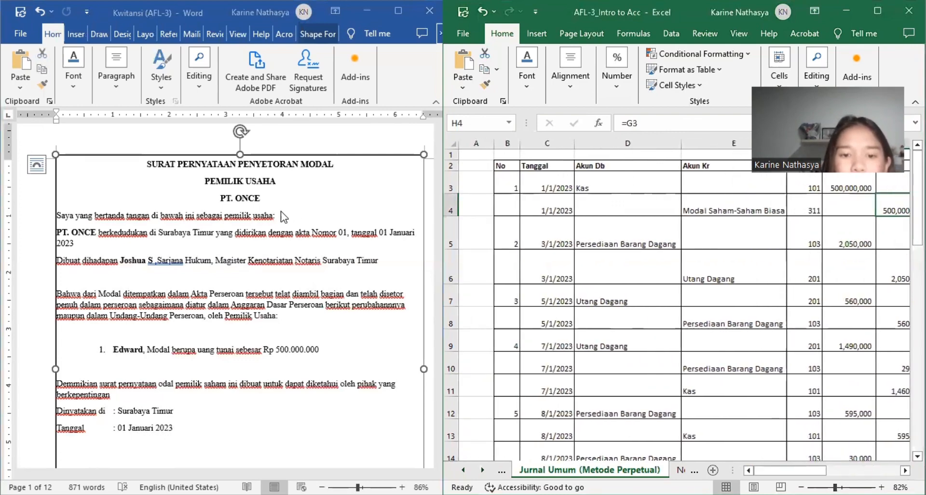
Step: Review the 3 Januari 2023 PT. Makmur invoice in the Word document, including its terms, items and total
scroll(283, 217, down, 5)
scroll(284, 217, down, 10)
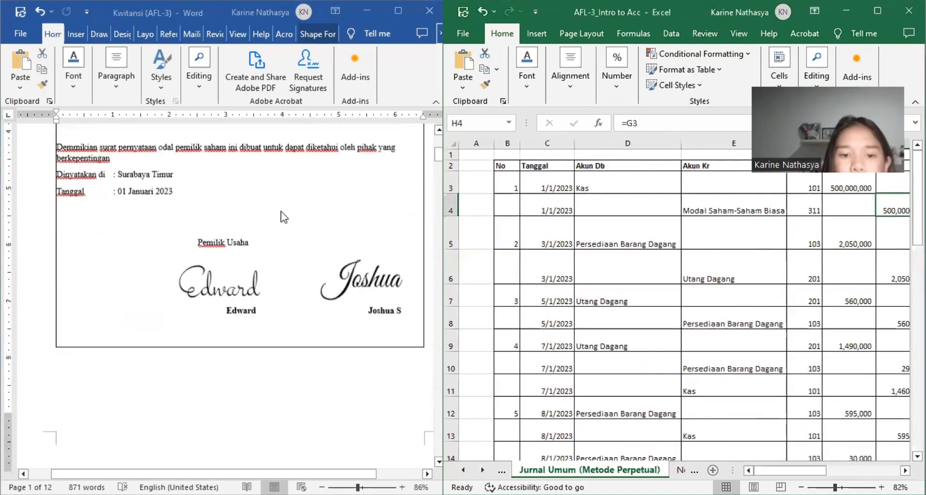
scroll(284, 217, down, 8)
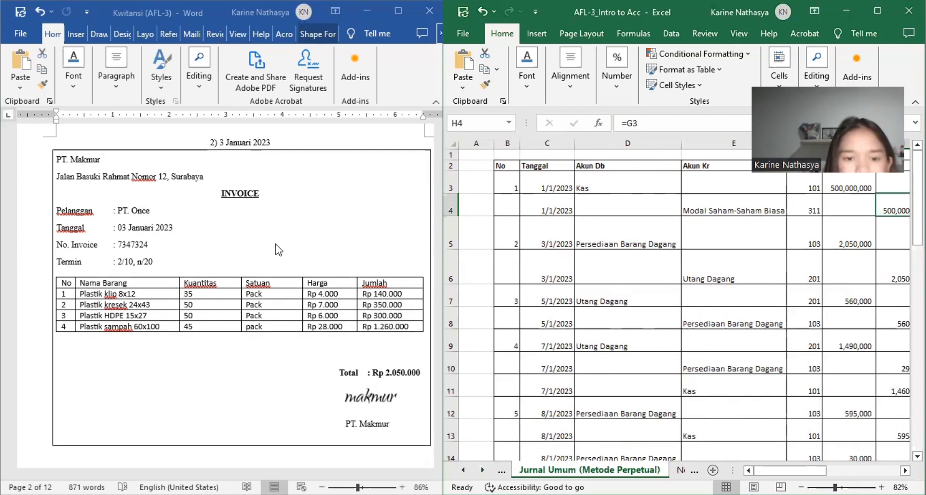
scroll(289, 340, down, 1)
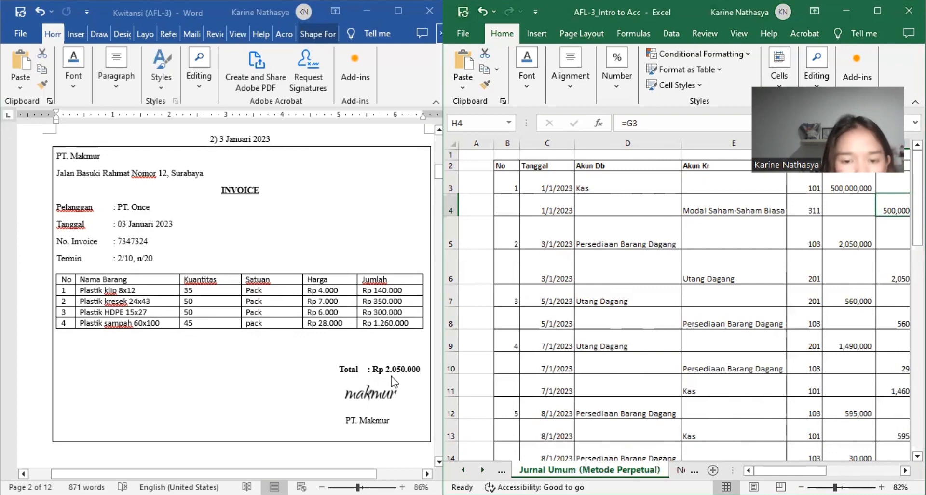
scroll(391, 376, down, 10)
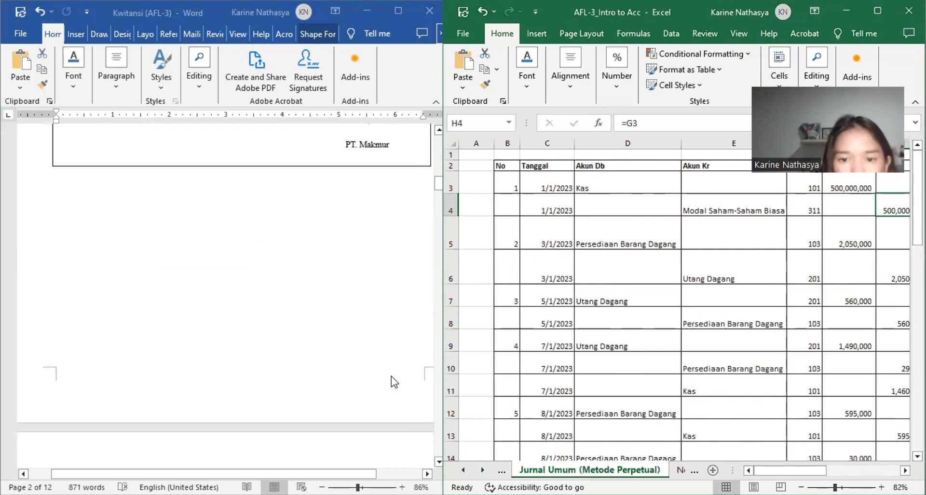
scroll(391, 375, up, 8)
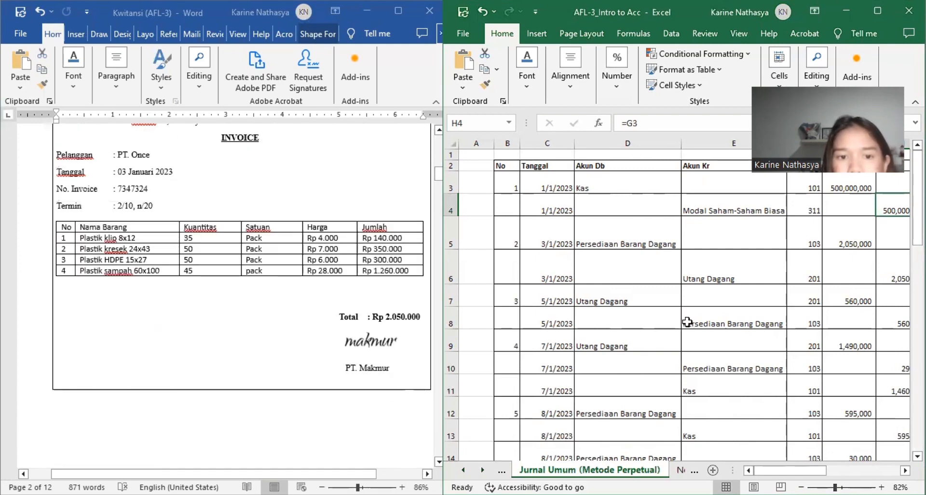
Step: Compare the 3/1/2023 journal entry with PT. Makmur's 3 Januari 2023 invoice and the accompanying Surat Jalan Barang
scroll(687, 322, right, 2)
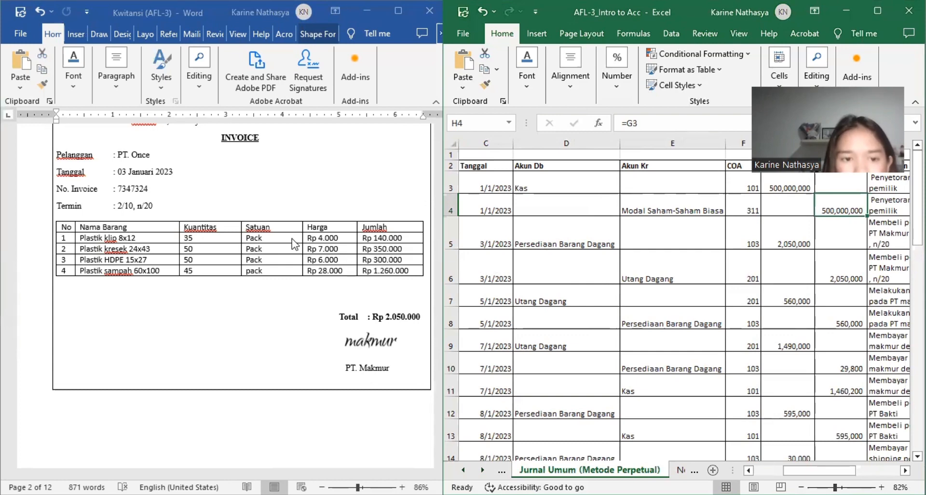
scroll(299, 239, up, 3)
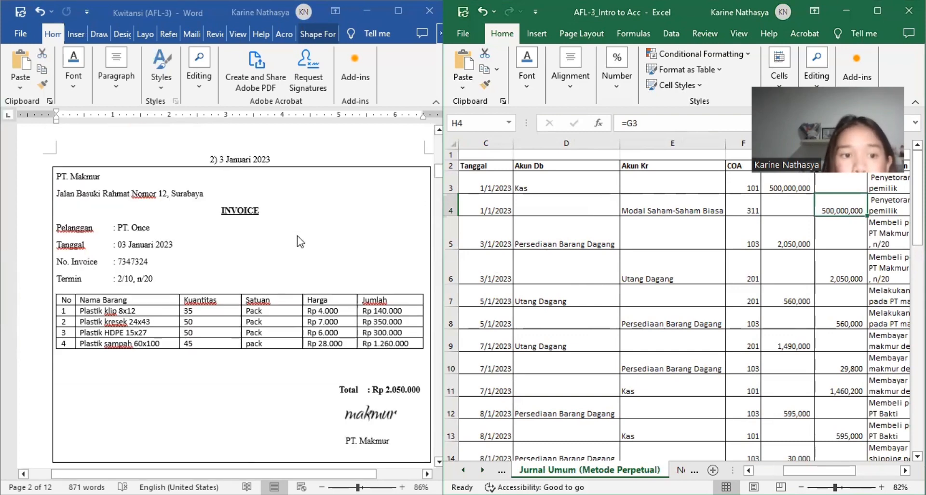
scroll(299, 240, down, 10)
scroll(299, 240, down, 12)
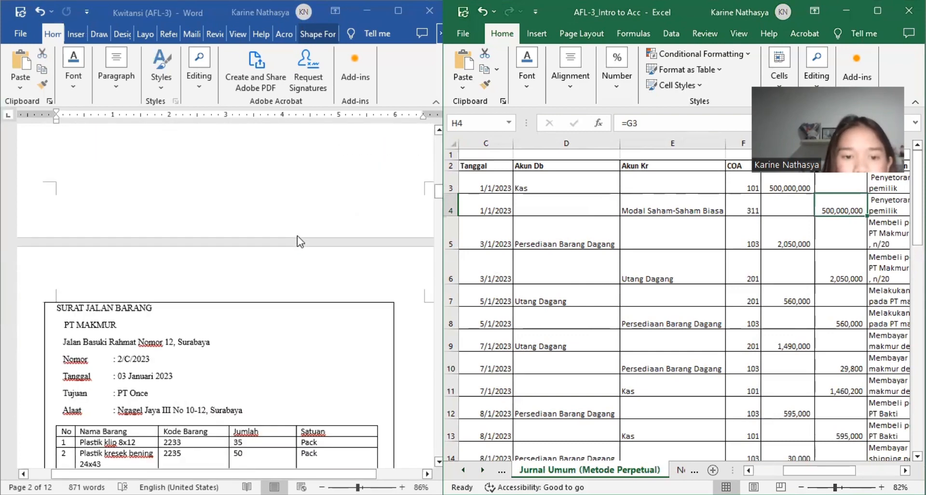
scroll(299, 238, down, 15)
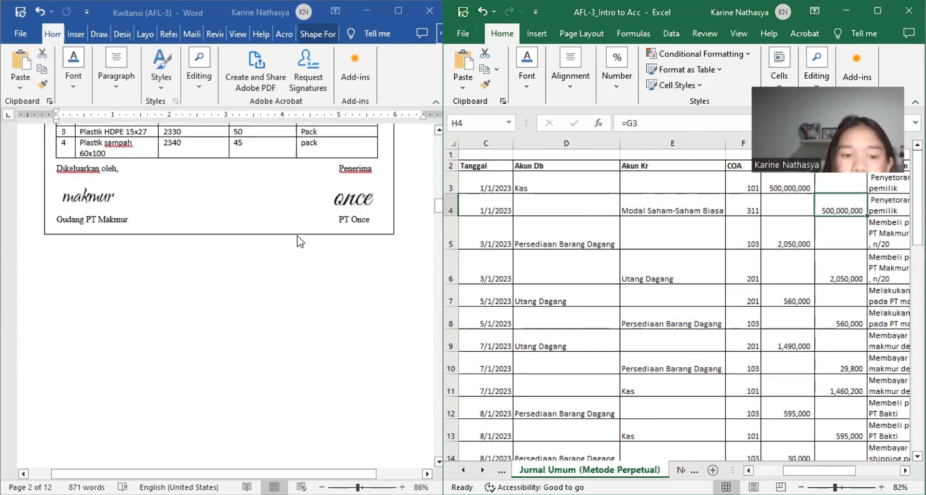
scroll(298, 235, up, 15)
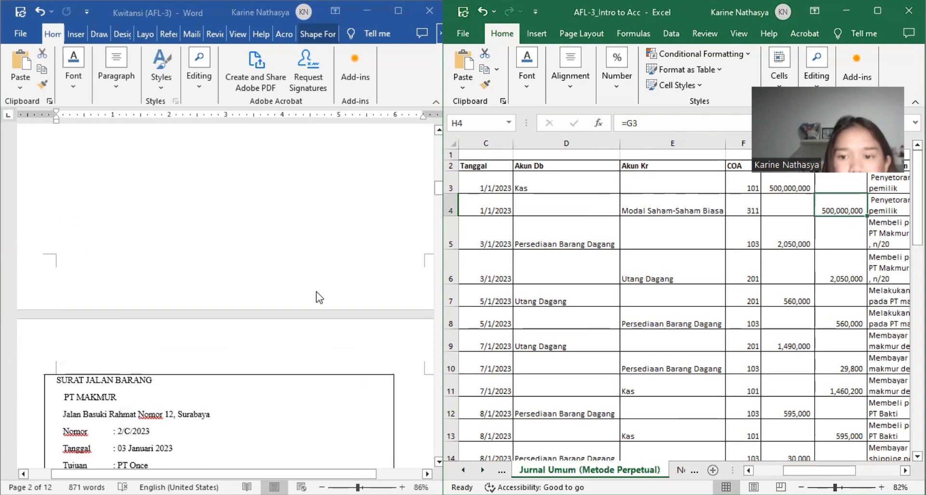
scroll(264, 289, down, 8)
scroll(265, 290, up, 3)
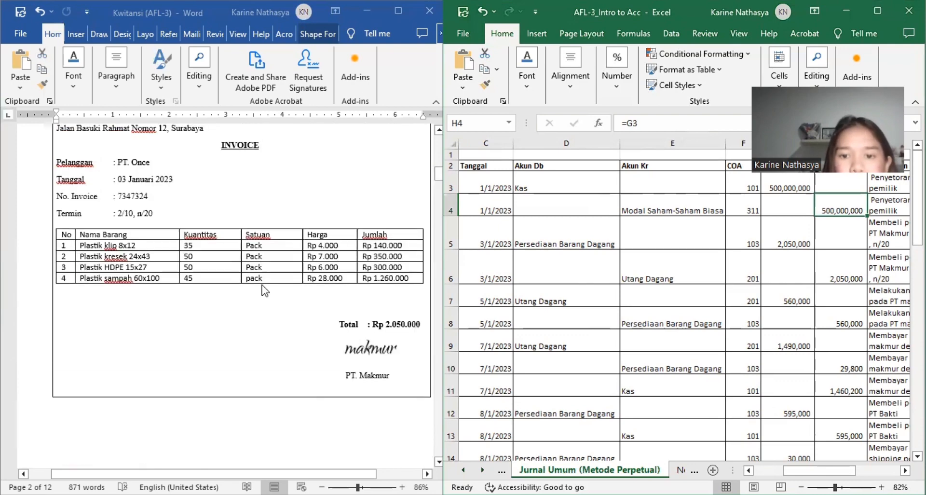
Step: Review the accounts, COA codes, debit and credit amounts and Keterangan of the 3/1/2023 merchandise purchase entry
scroll(533, 264, right, 2)
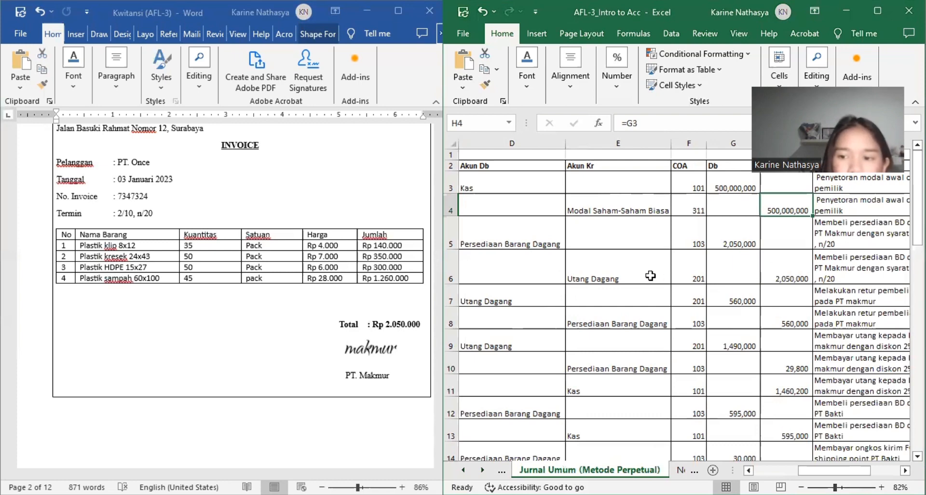
scroll(650, 275, left, 2)
scroll(650, 276, right, 4)
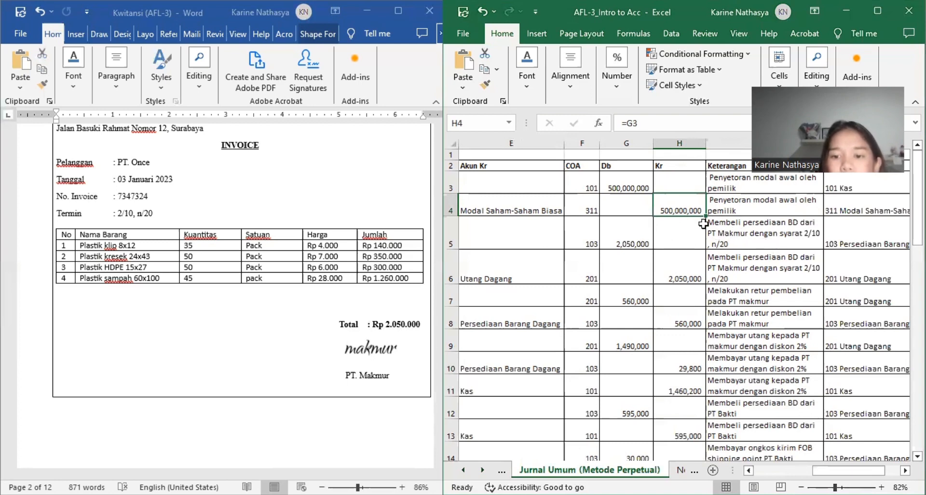
scroll(703, 223, left, 5)
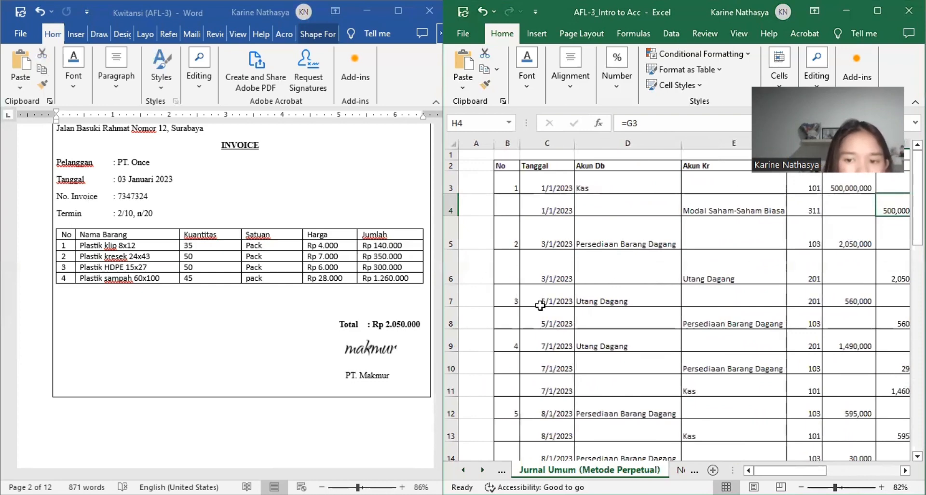
Step: Examine the items on PT. Makmur's Surat Jalan Barang and the 5 Januari 2023 Nota Retur in the Word document
scroll(322, 349, down, 10)
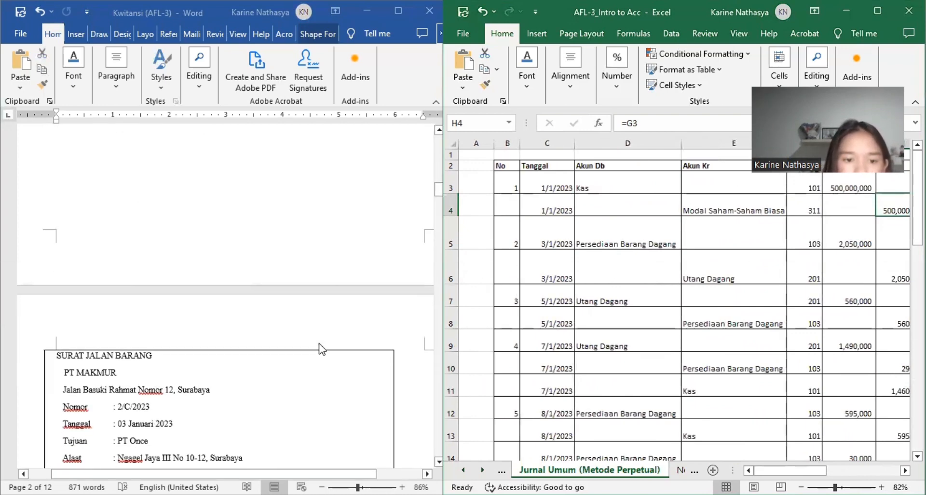
scroll(248, 363, down, 4)
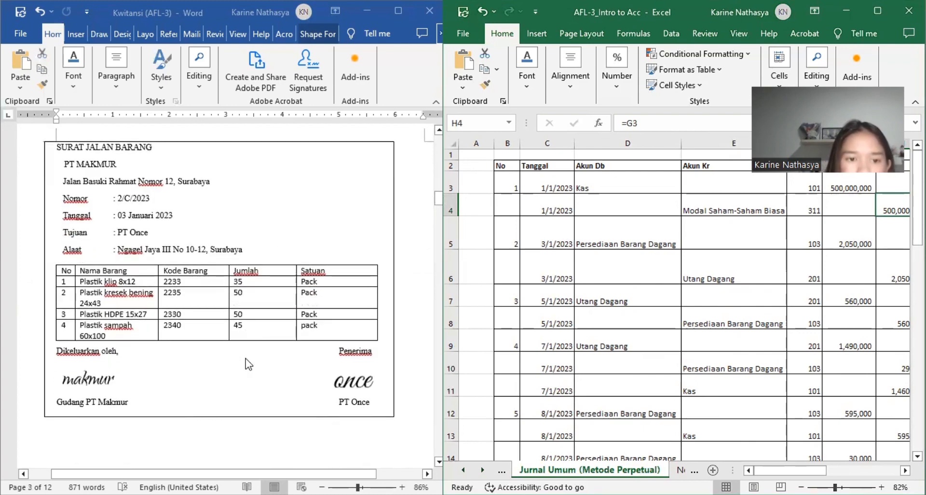
scroll(248, 364, down, 1)
scroll(248, 364, down, 6)
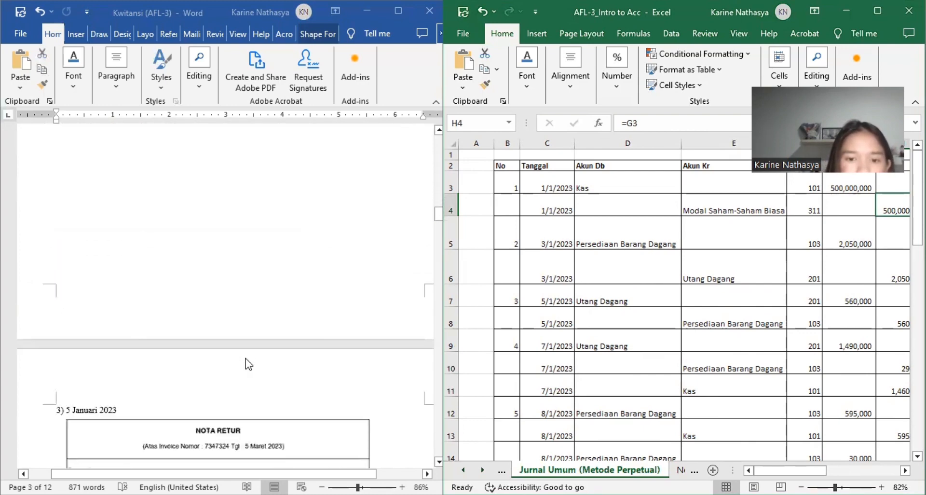
scroll(248, 364, up, 2)
scroll(248, 364, up, 2)
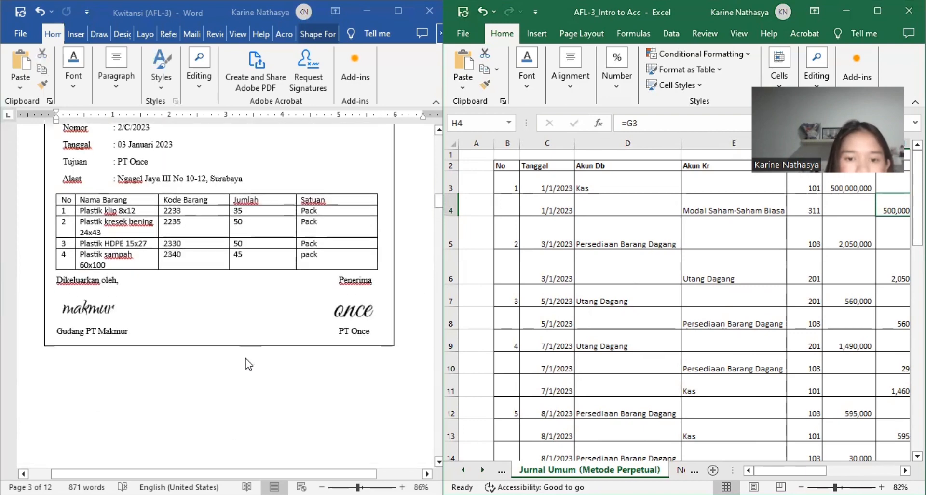
scroll(248, 364, down, 1)
scroll(248, 364, down, 8)
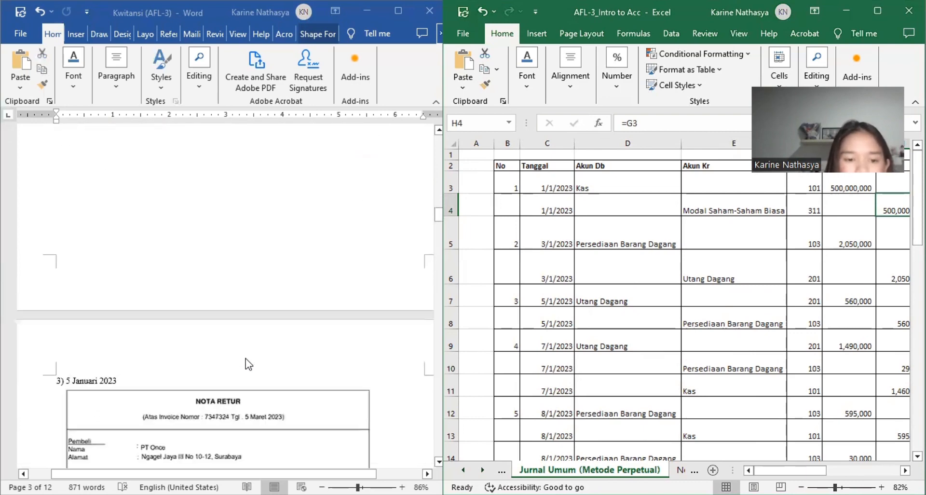
scroll(247, 364, down, 2)
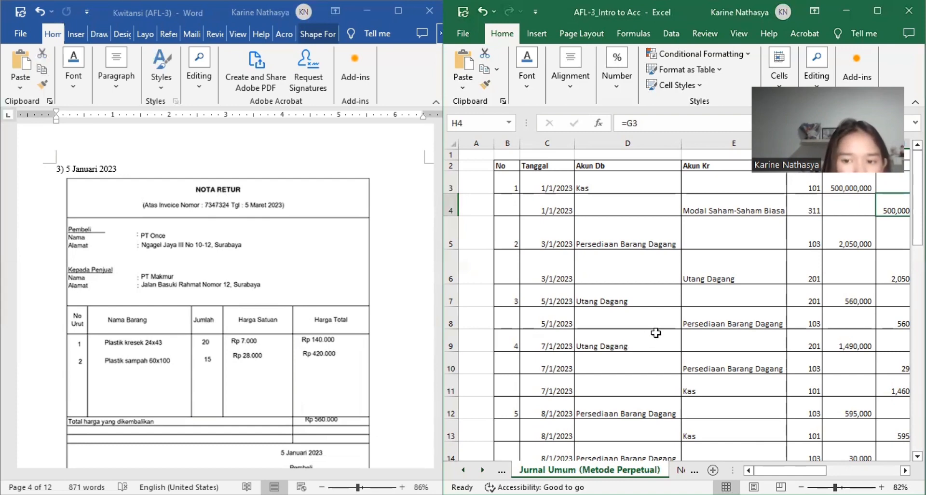
Step: Check the 5/1/2023 purchase return entry's accounts, amounts and Keterangan against the Nota Retur
scroll(655, 333, right, 1)
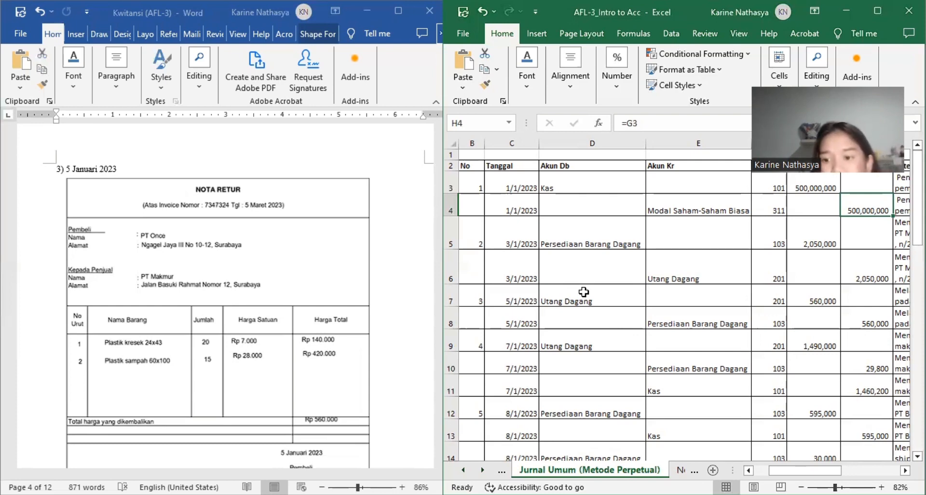
scroll(658, 313, right, 3)
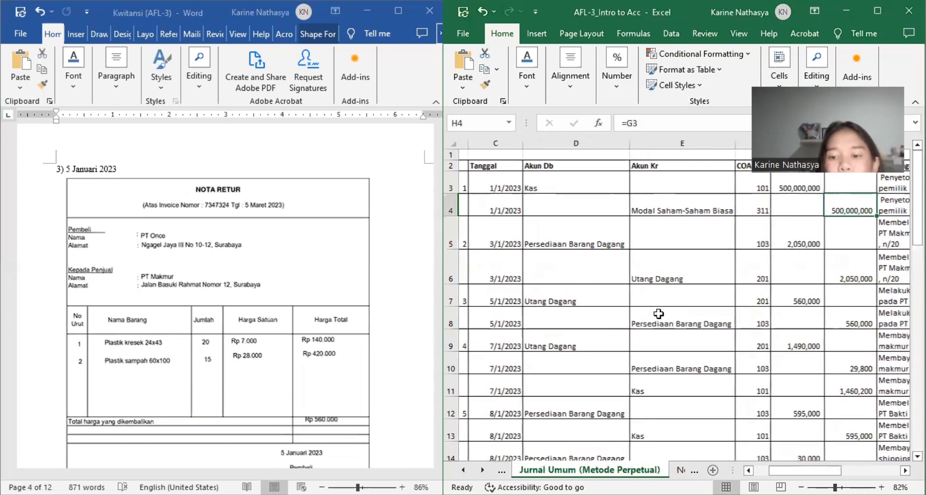
scroll(658, 313, right, 1)
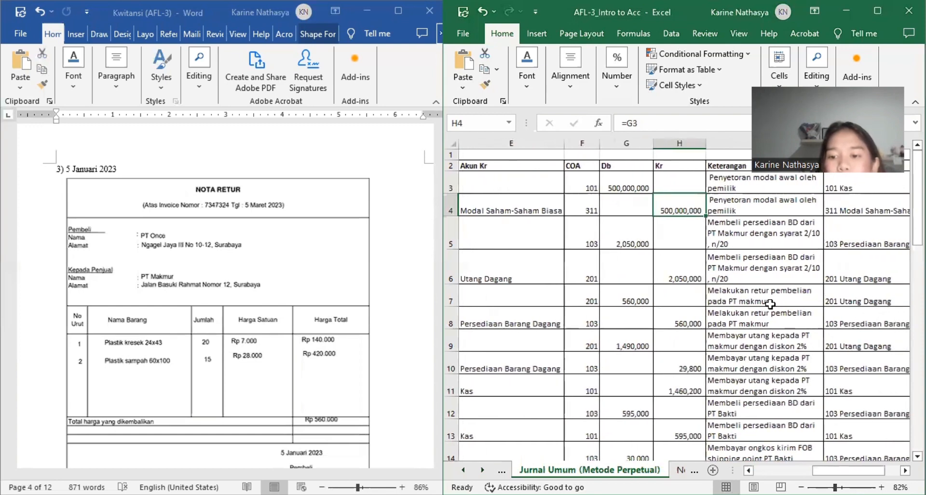
scroll(789, 304, left, 4)
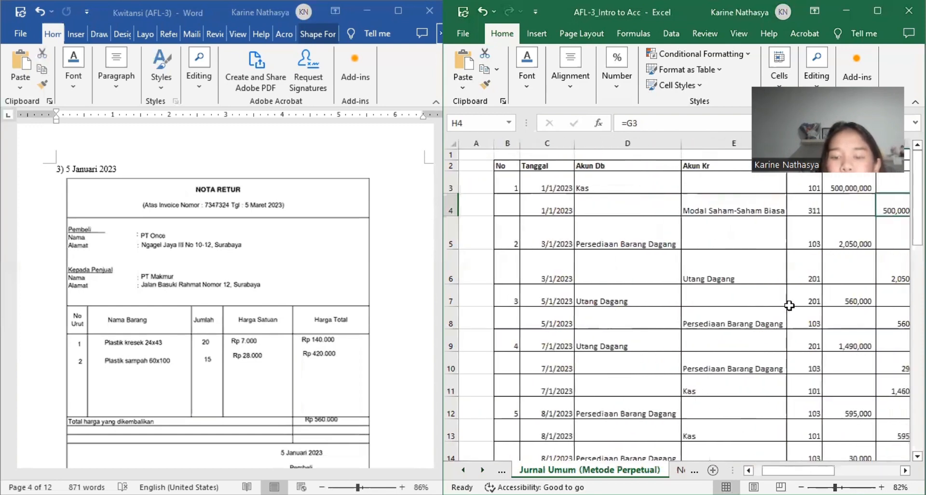
scroll(788, 304, right, 4)
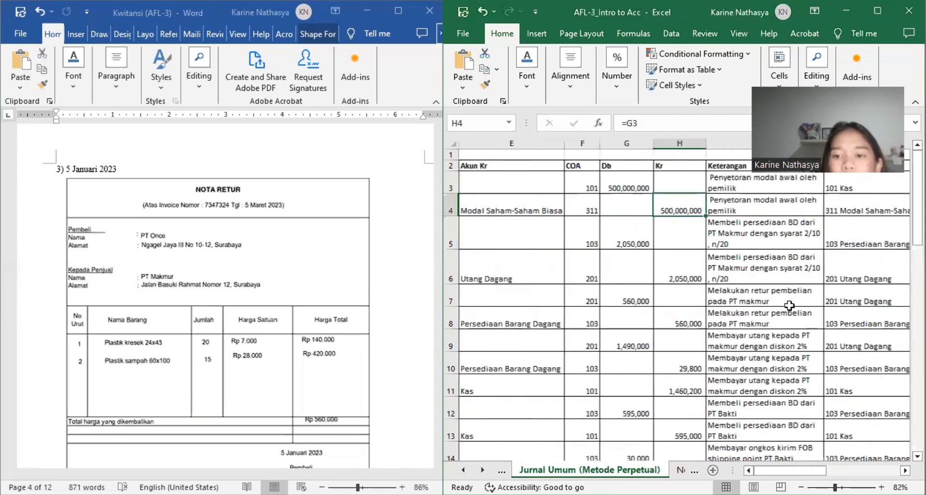
scroll(788, 305, down, 1)
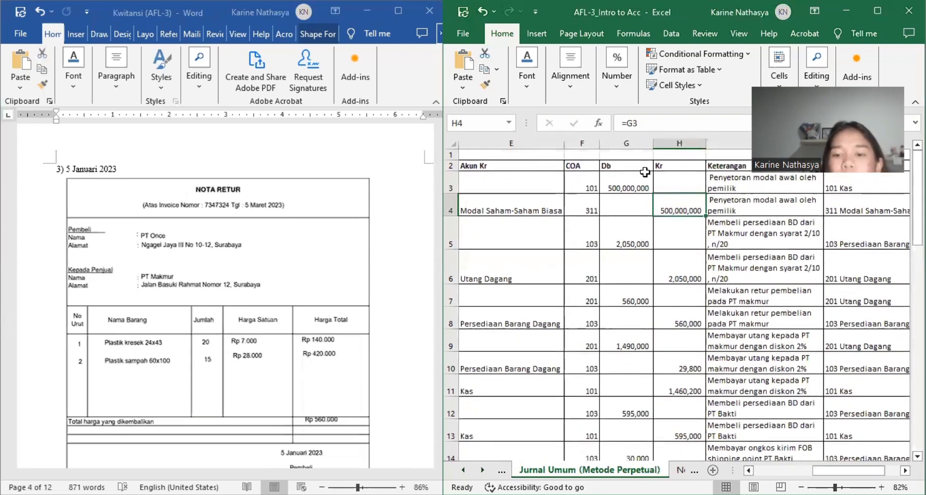
Step: Inspect the COA lookup formula in F3 alongside the Akun Db and Akun Kr columns it refers to
click(587, 179)
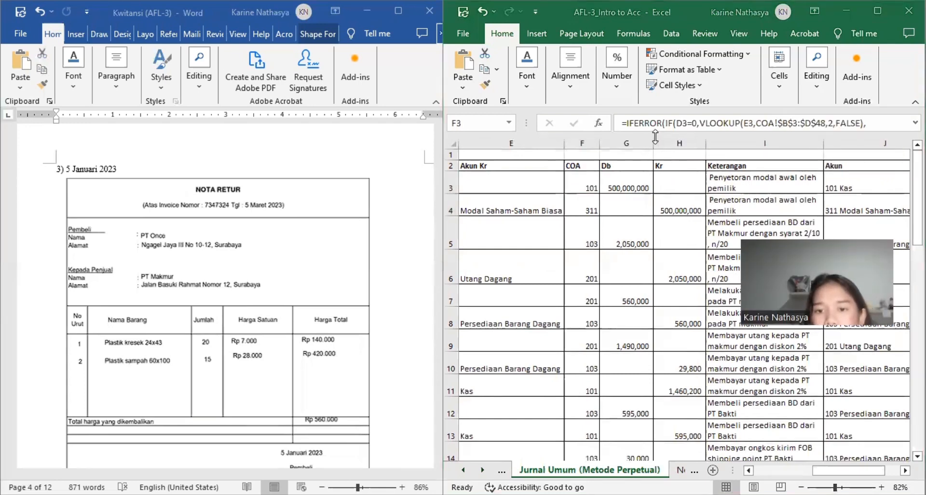
scroll(631, 139, left, 5)
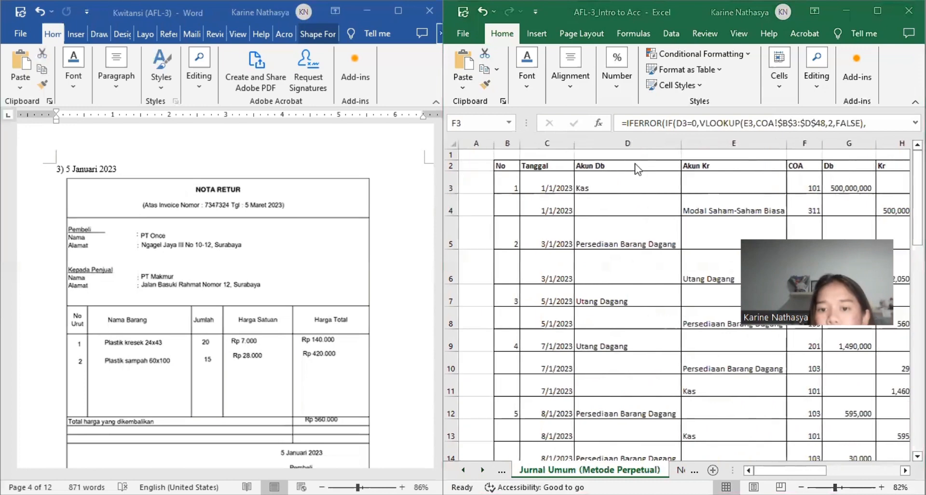
click(637, 177)
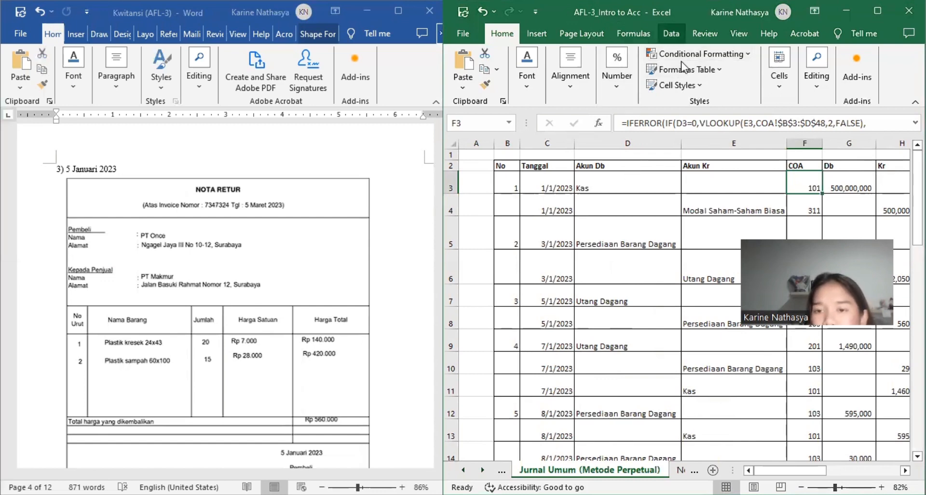
scroll(683, 68, down, 4)
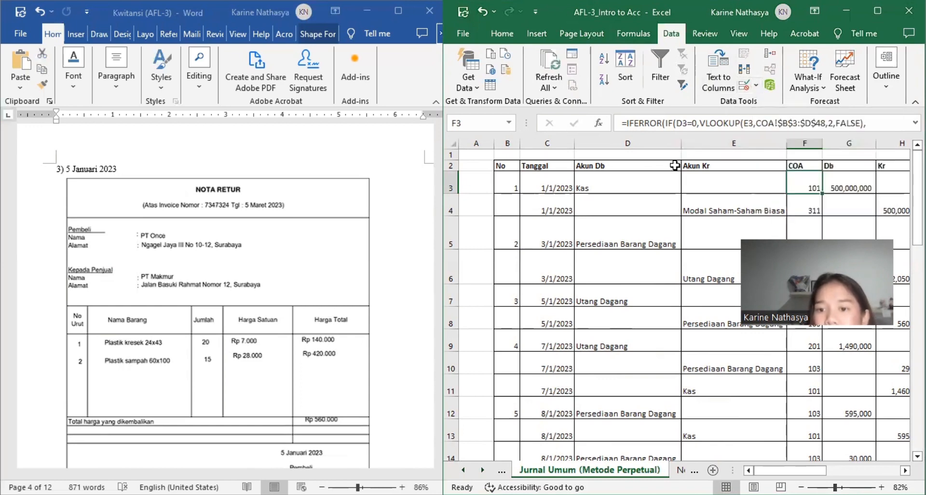
Step: Inspect the Akun lookup formula in J3 and compare it with the COA formula in F3
scroll(674, 165, right, 3)
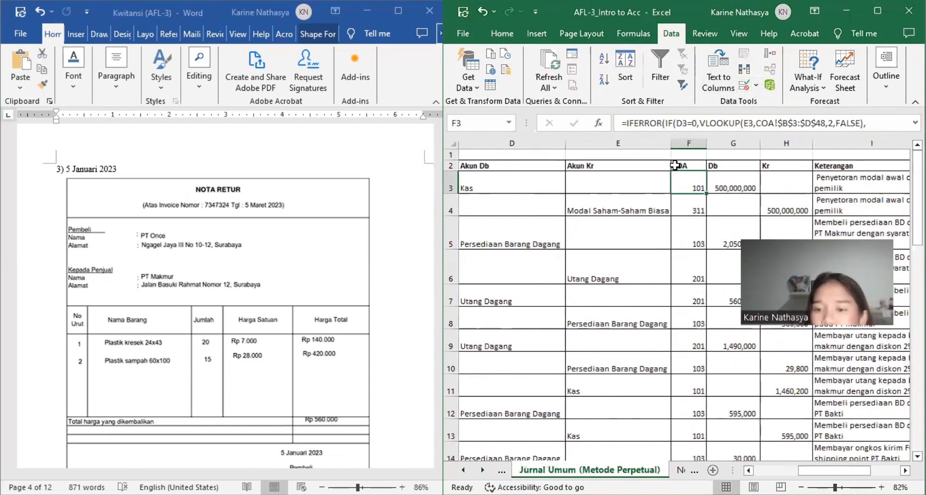
scroll(674, 166, right, 2)
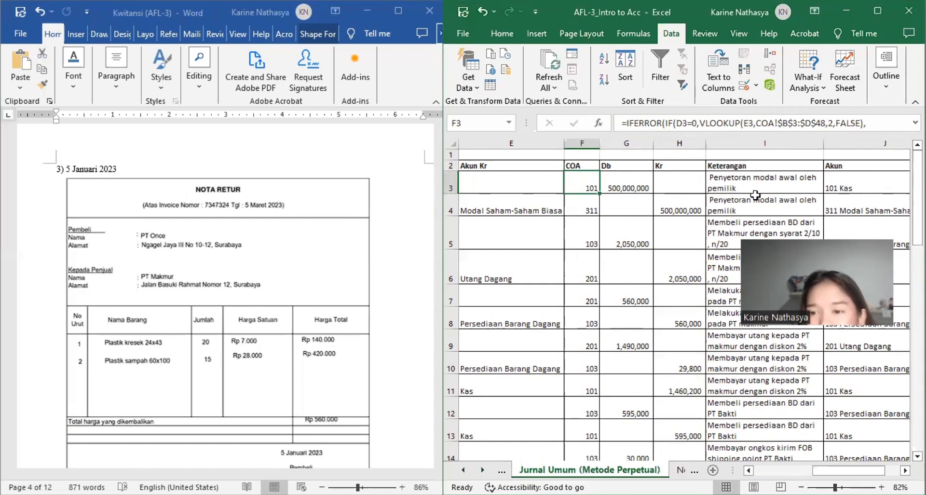
click(850, 181)
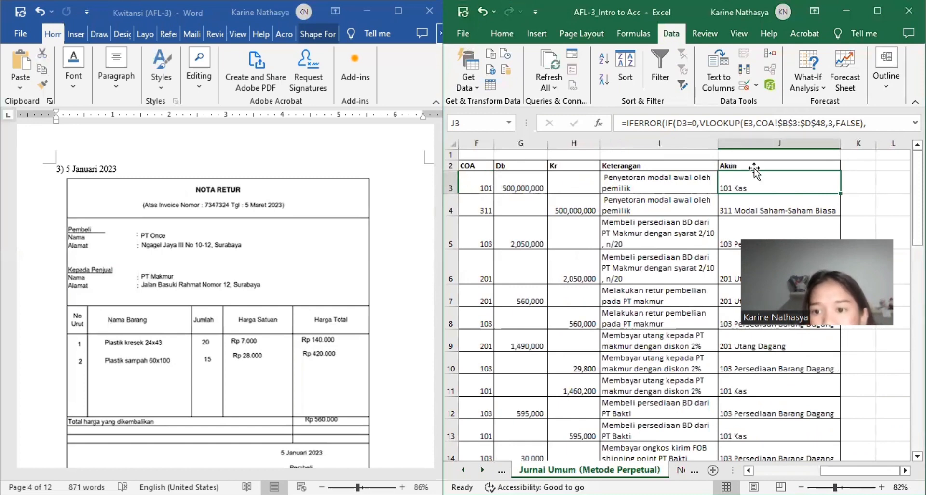
click(485, 186)
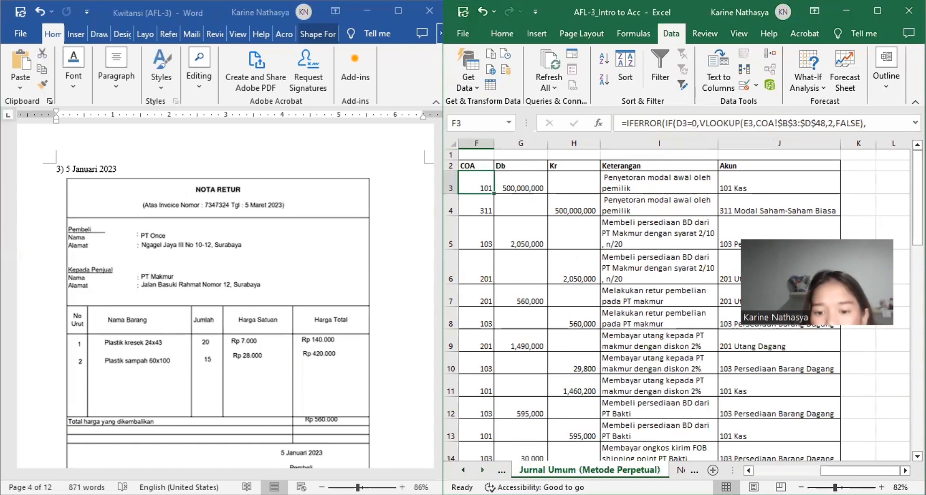
Step: Open the COA sheet and examine the Keterangan, COA and Gabungan columns used by the journal lookups, starting from Kas
click(518, 468)
click(520, 470)
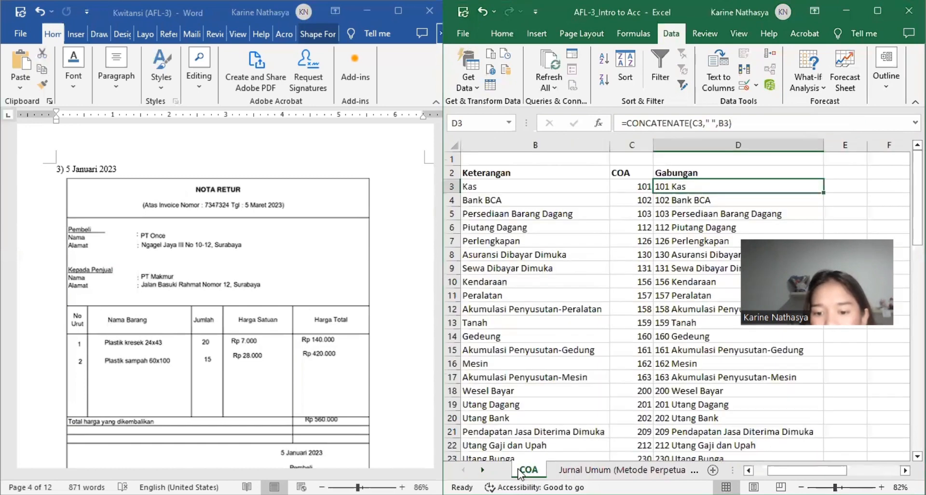
click(581, 194)
click(640, 185)
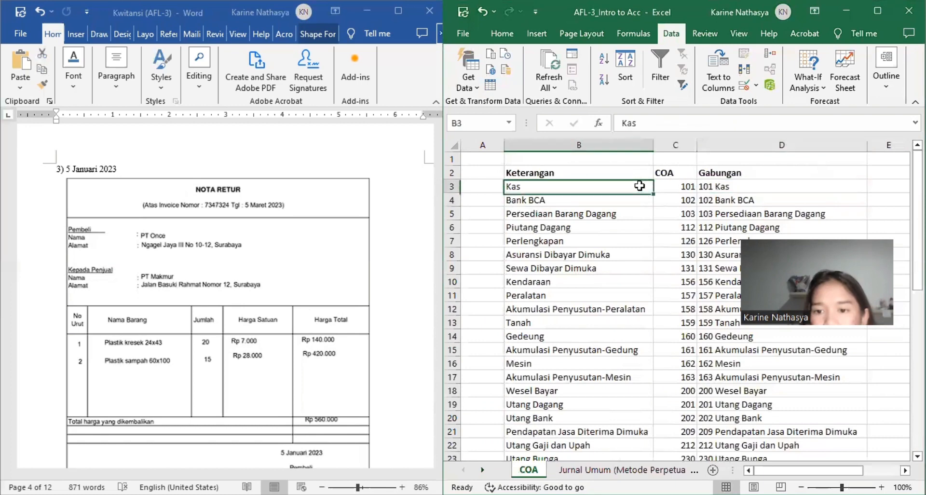
click(665, 186)
click(633, 187)
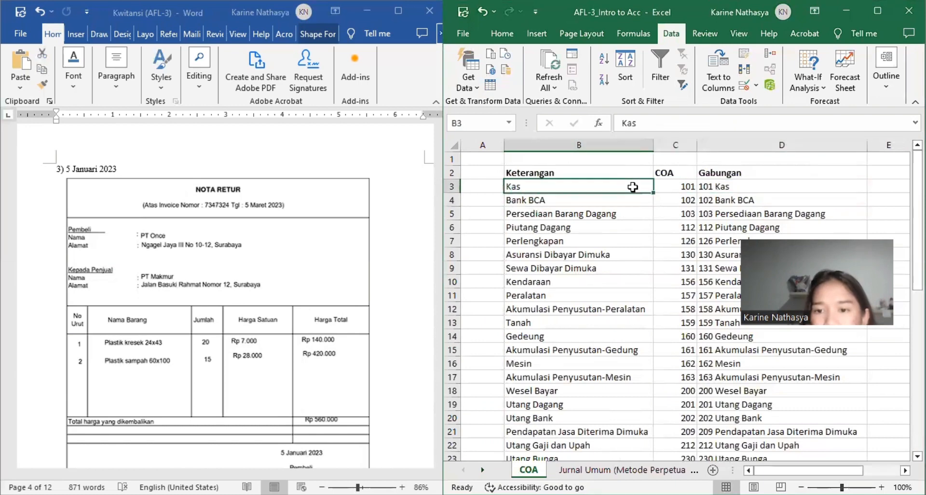
scroll(632, 187, right, 1)
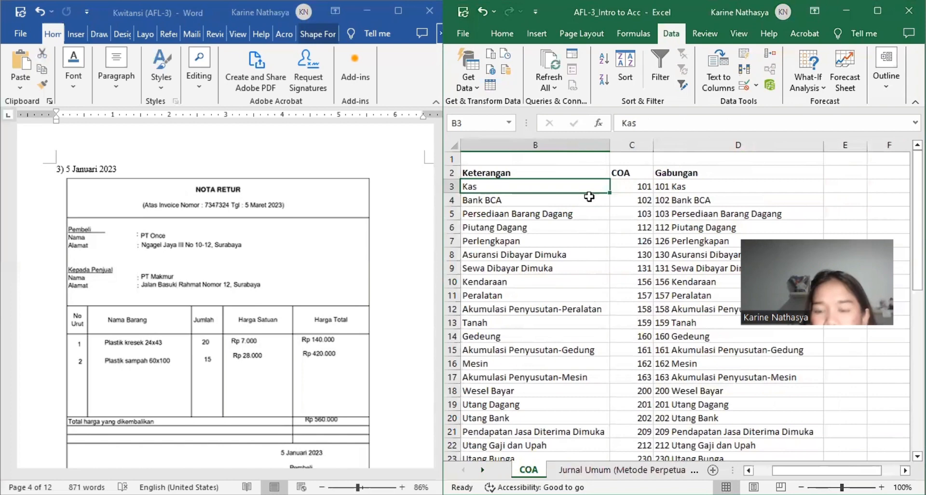
Step: Recheck the F3 formula on the Jurnal Umum (Metode Perpetual) sheet and reopen the COA sheet to compare its lookup columns
click(622, 469)
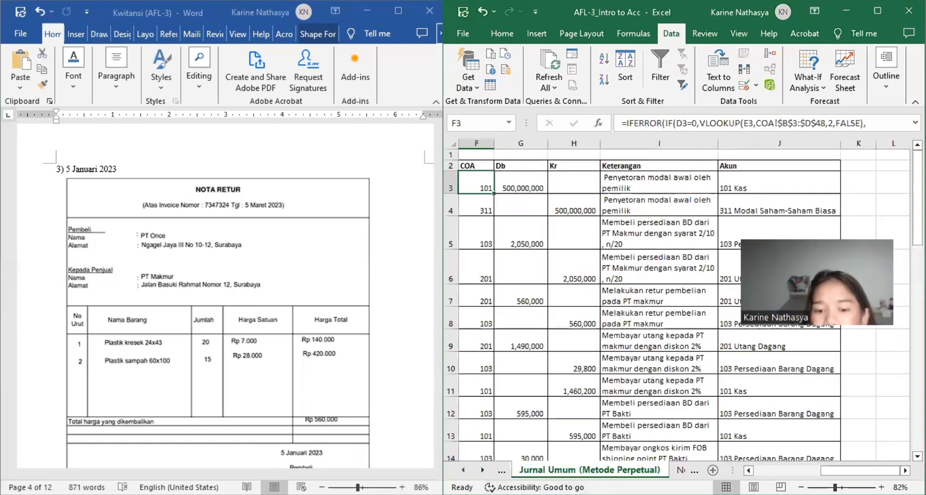
click(502, 470)
click(520, 471)
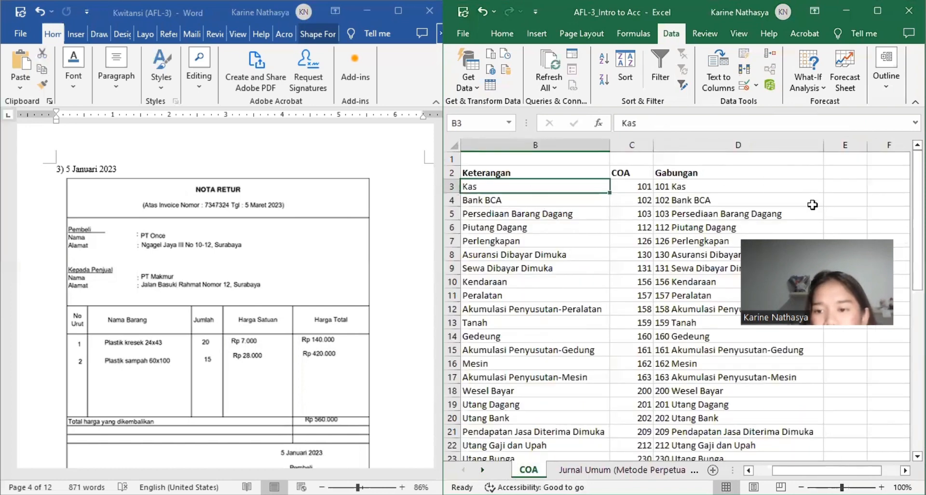
Step: Return to the Jurnal Umum (Metode Perpetual) sheet and inspect the Akun lookup formula in J3
click(622, 470)
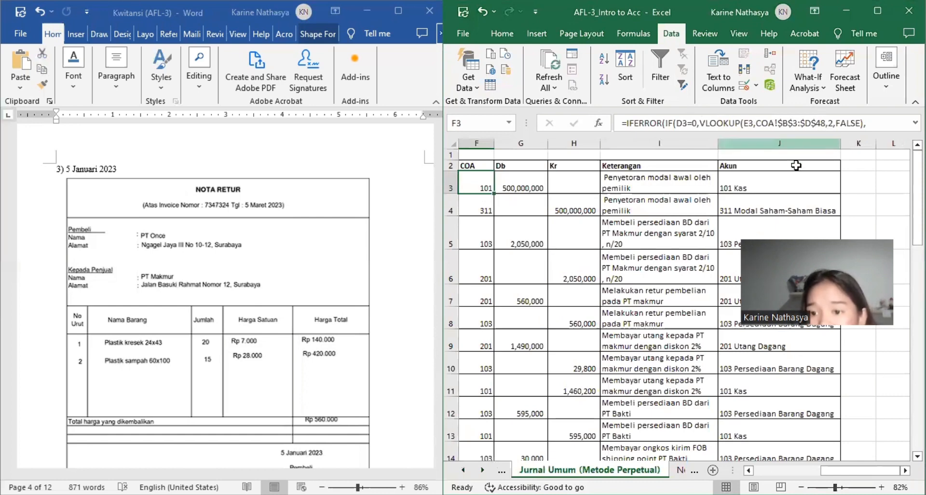
key(Right)
key(Right)
key(Right)
key(Right)
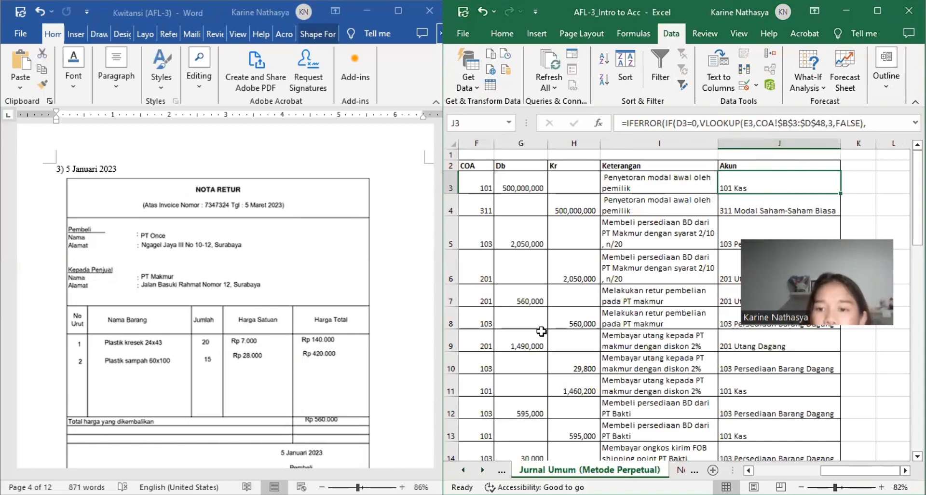
Step: Examine the 7 Januari 2023 payment receipt in the Word document and match it to the Utang Dagang debit in D9 of the journal
scroll(541, 331, left, 5)
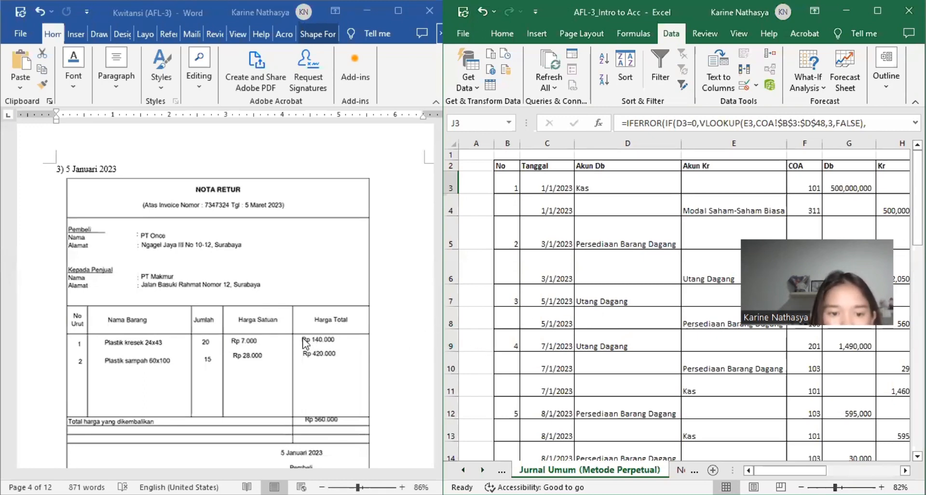
scroll(303, 338, down, 12)
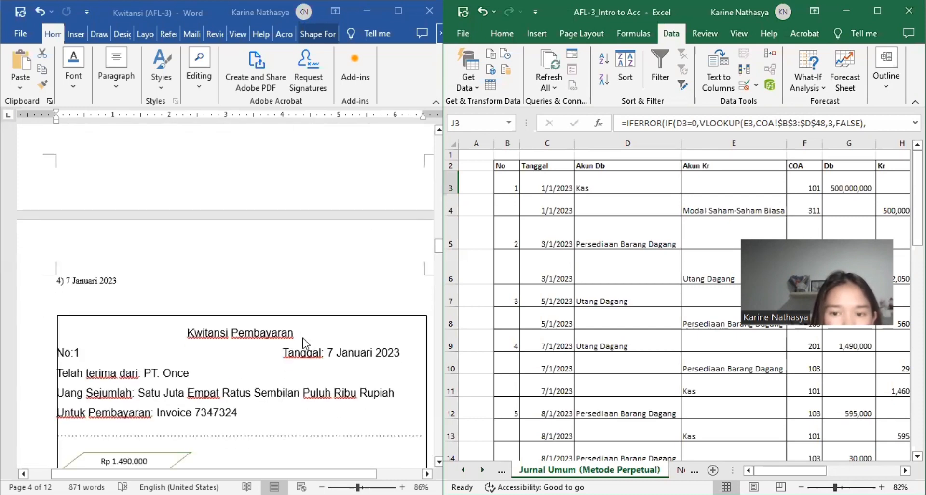
scroll(303, 342, down, 3)
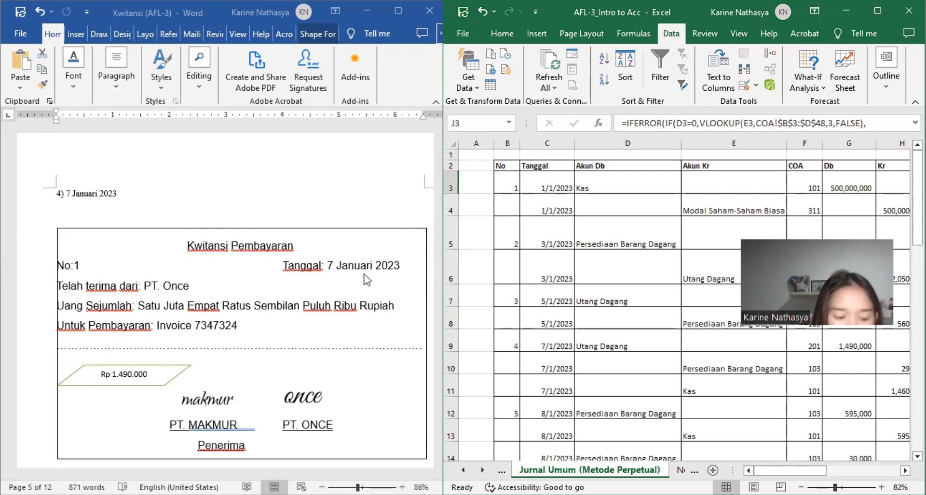
scroll(593, 337, right, 2)
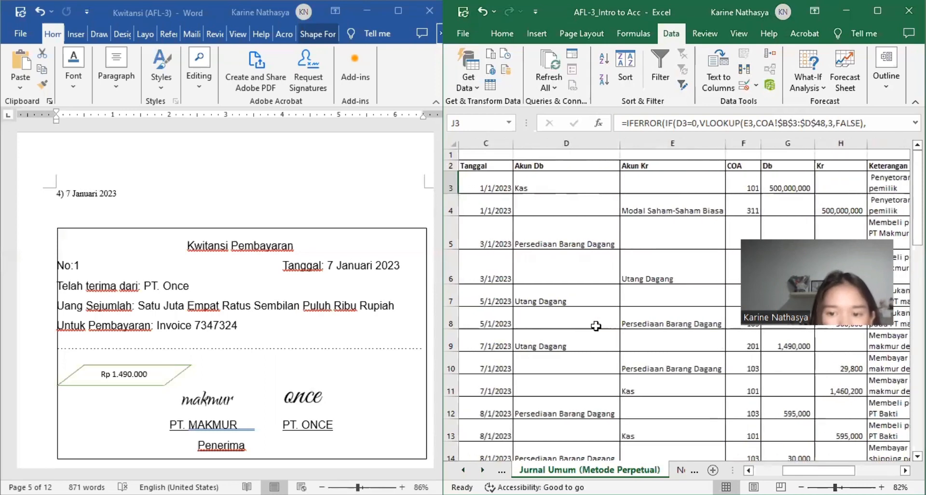
click(583, 346)
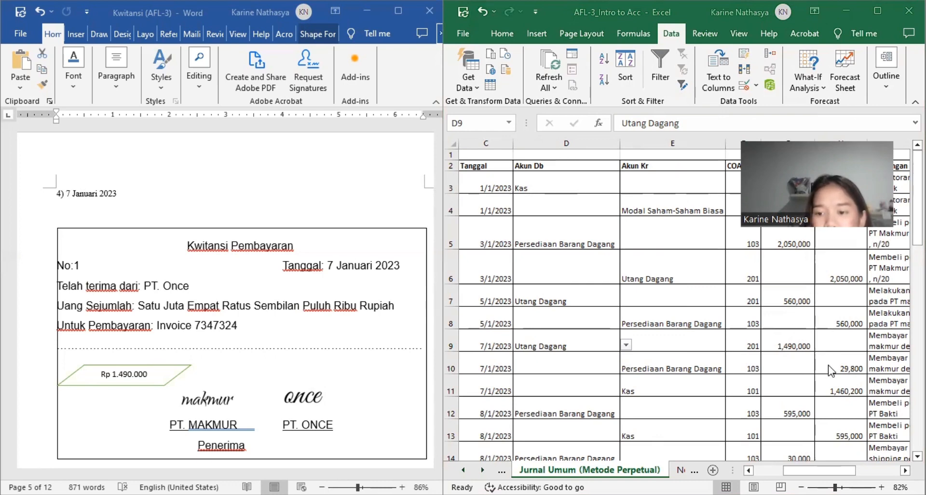
Step: Inspect the 7 January payment formulas for the debt in G9, the 2% discount in H10 and the cash paid in H11
click(795, 343)
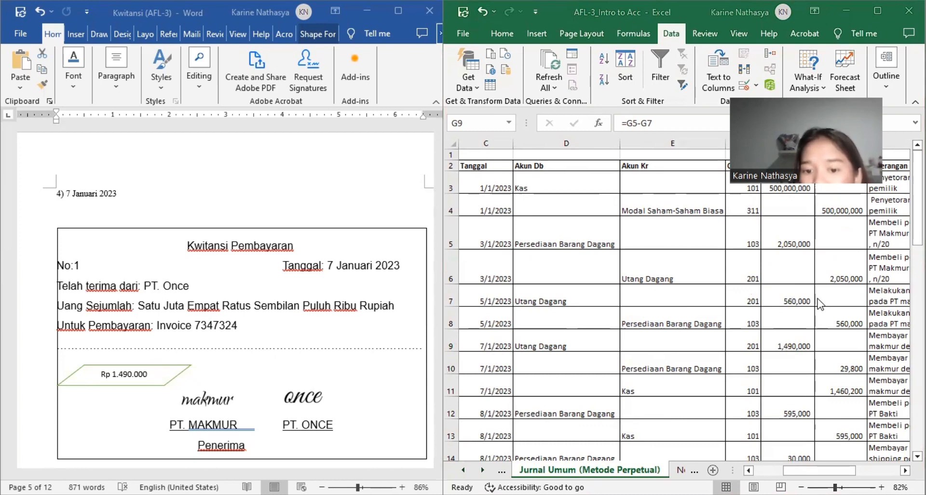
scroll(744, 270, left, 2)
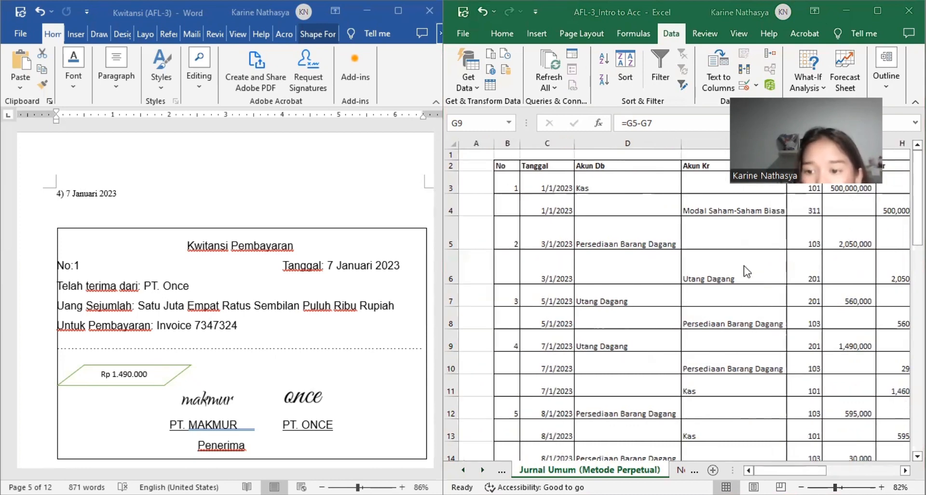
scroll(747, 271, right, 3)
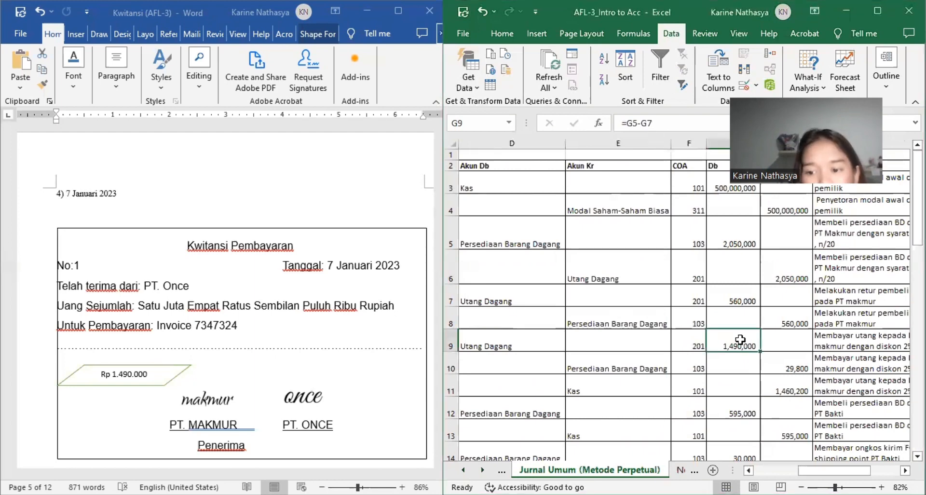
click(778, 358)
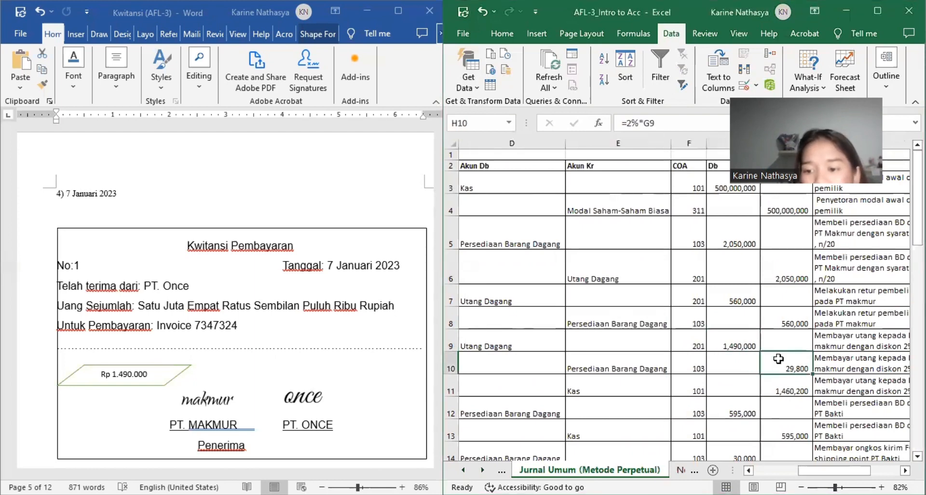
scroll(778, 359, right, 2)
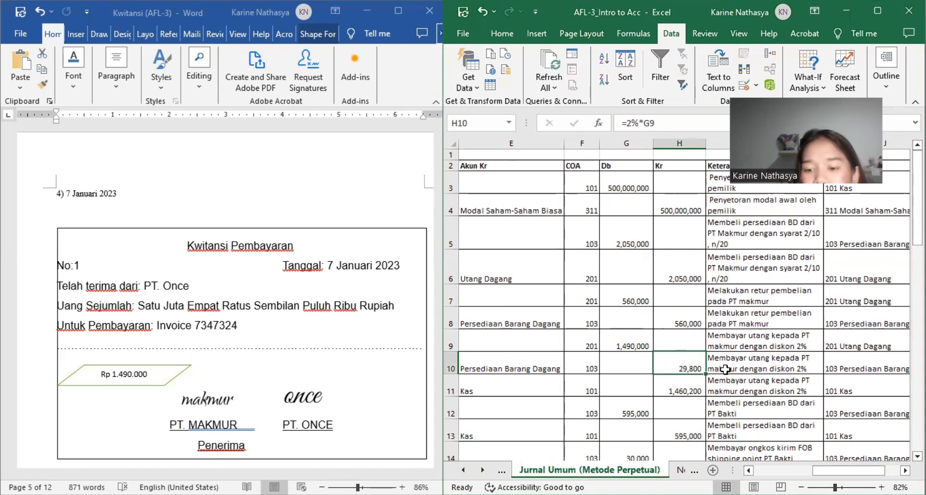
scroll(714, 369, left, 3)
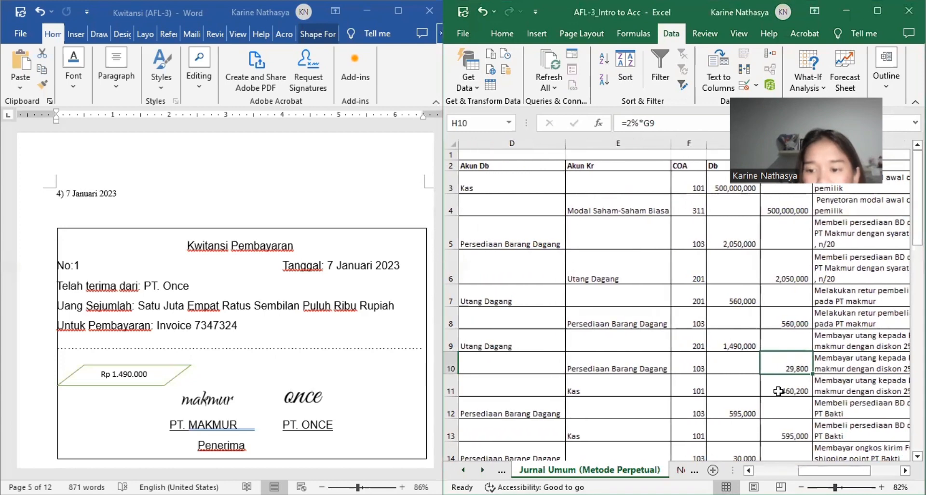
click(779, 390)
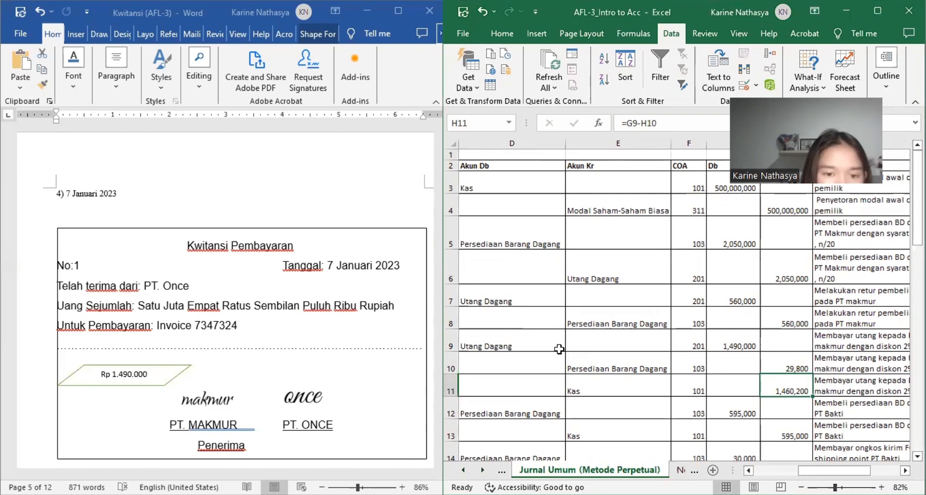
Step: Examine the PT. Bakti invoice of 8 Januari 2023 in the Word document alongside journal entry 5
scroll(558, 348, left, 3)
scroll(157, 388, down, 5)
scroll(156, 388, down, 5)
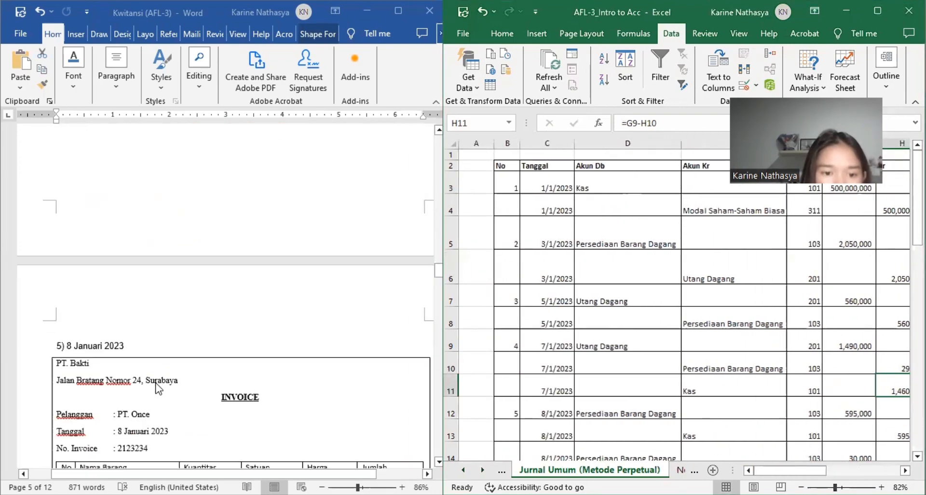
scroll(558, 387, down, 3)
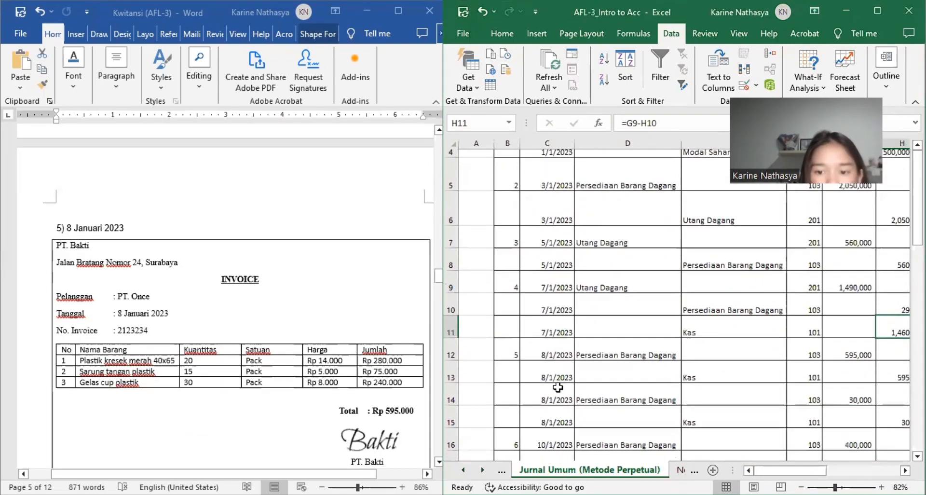
scroll(558, 387, right, 2)
scroll(558, 387, left, 1)
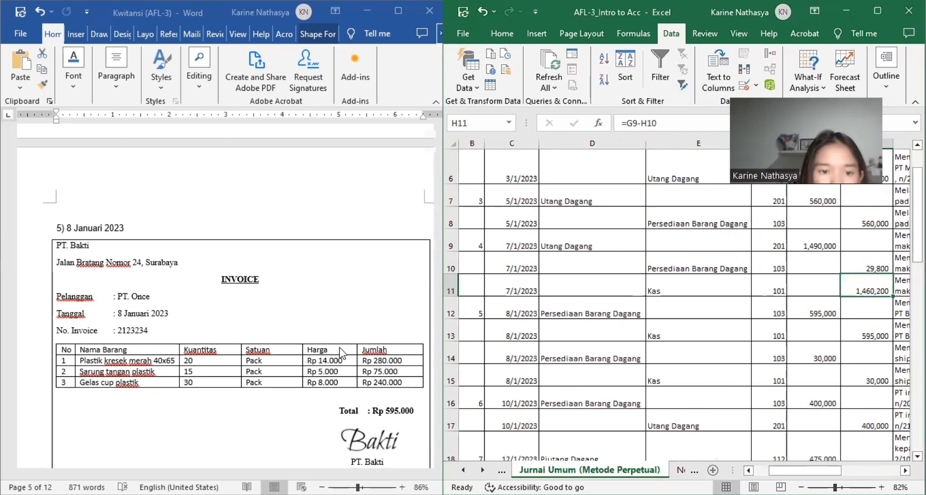
scroll(341, 354, down, 1)
scroll(340, 354, down, 1)
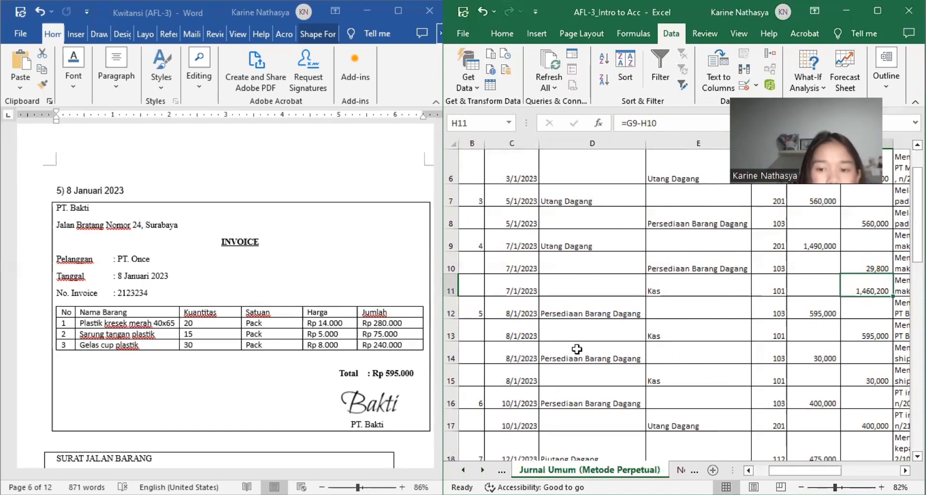
Step: Check the 8 January purchase entry in rows 12 and 13, including its debit and credit accounts, amounts and Keterangan
click(569, 317)
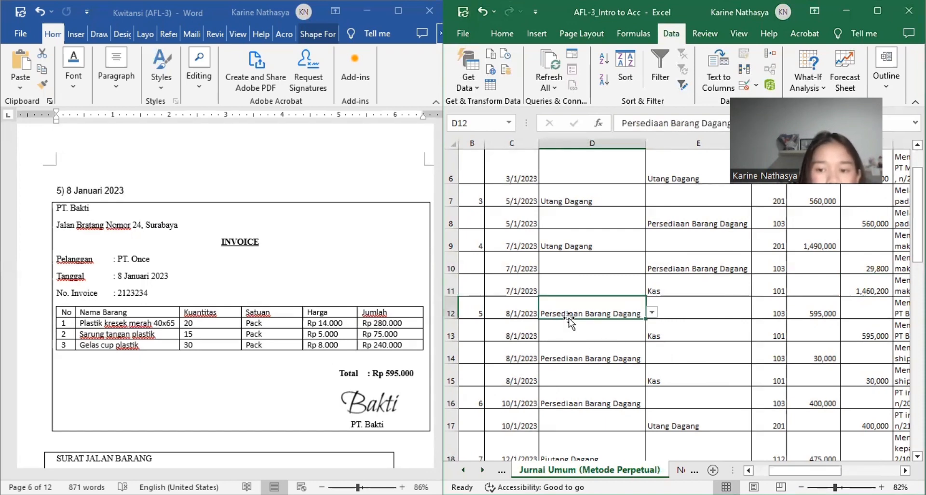
click(685, 338)
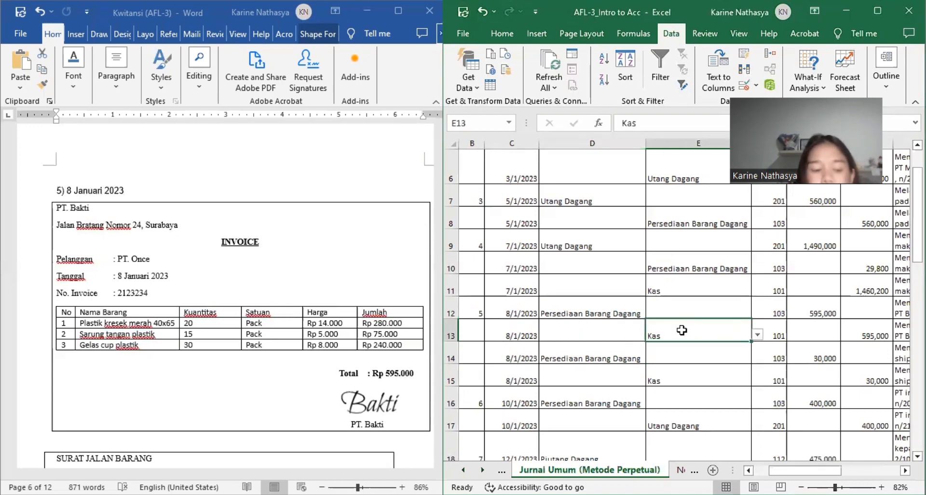
scroll(685, 328, right, 3)
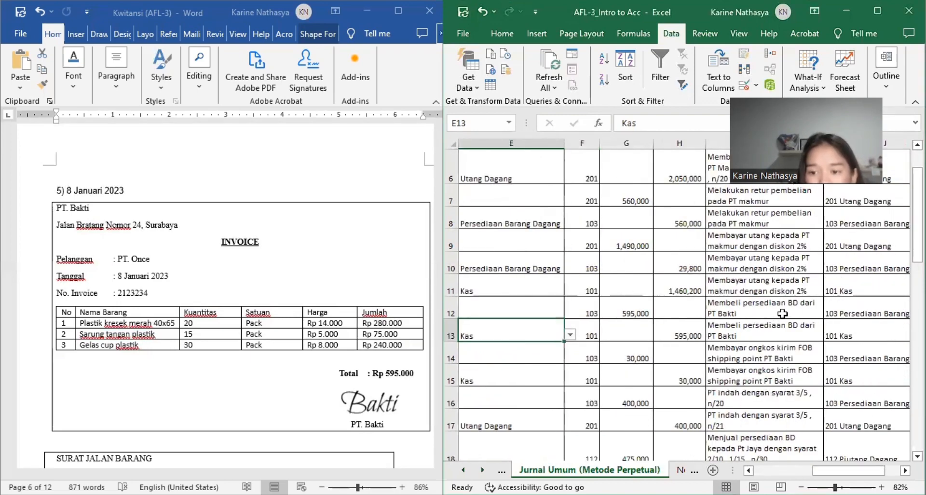
scroll(620, 314, left, 3)
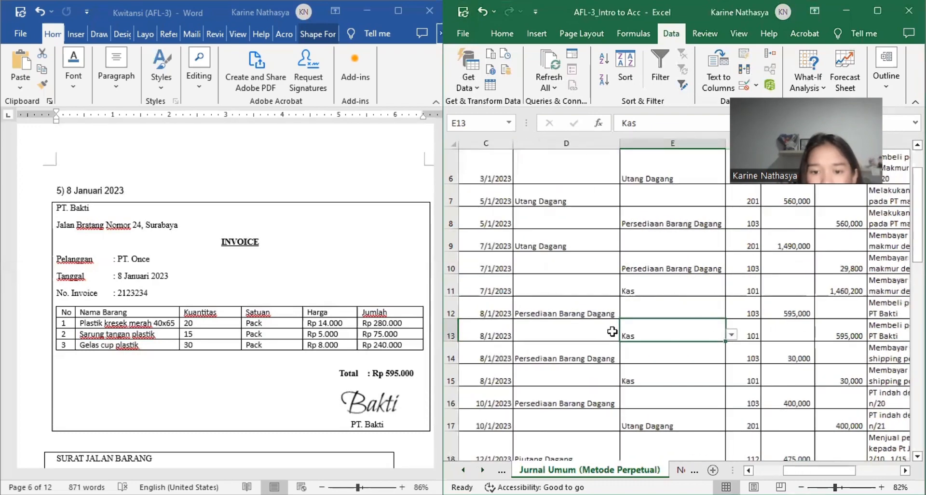
Step: Look through the PT Bakti delivery note and payment receipt of 8 Januari 2023, returning to the start of transaction 5 and its journal entry
scroll(260, 333, down, 4)
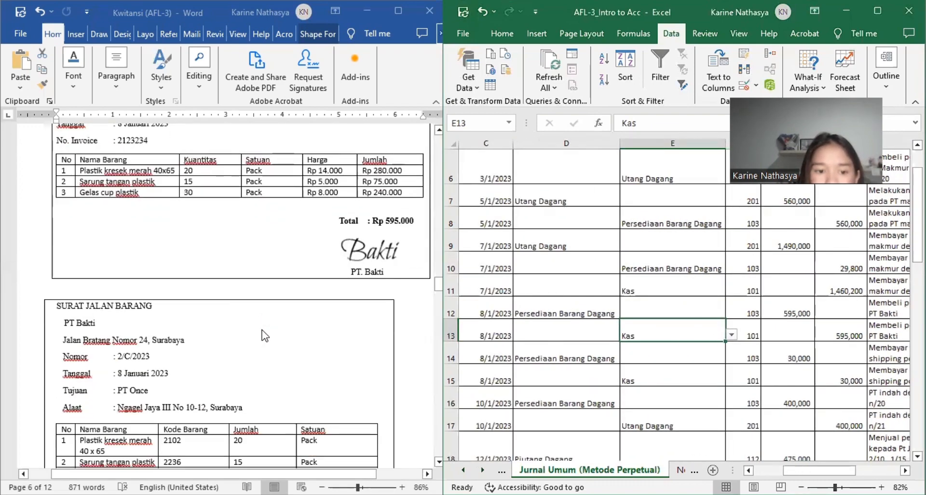
scroll(262, 330, down, 5)
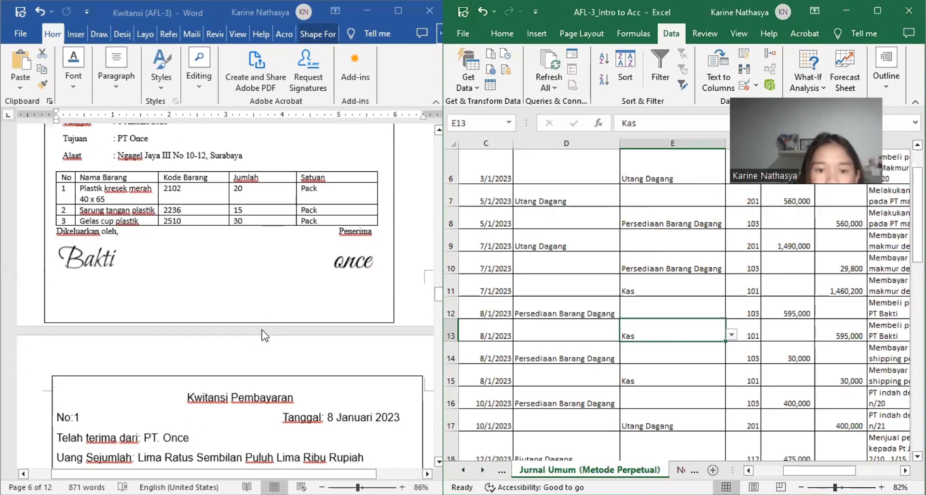
scroll(264, 335, down, 4)
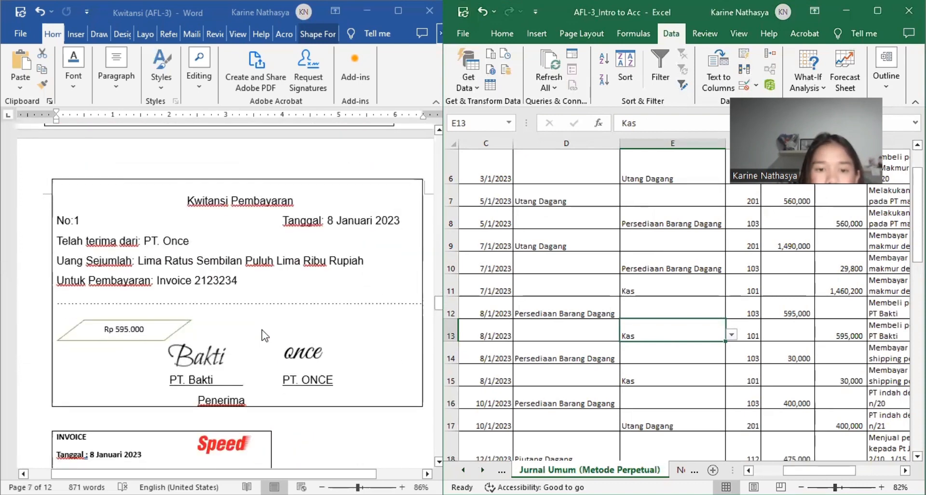
scroll(262, 335, up, 1)
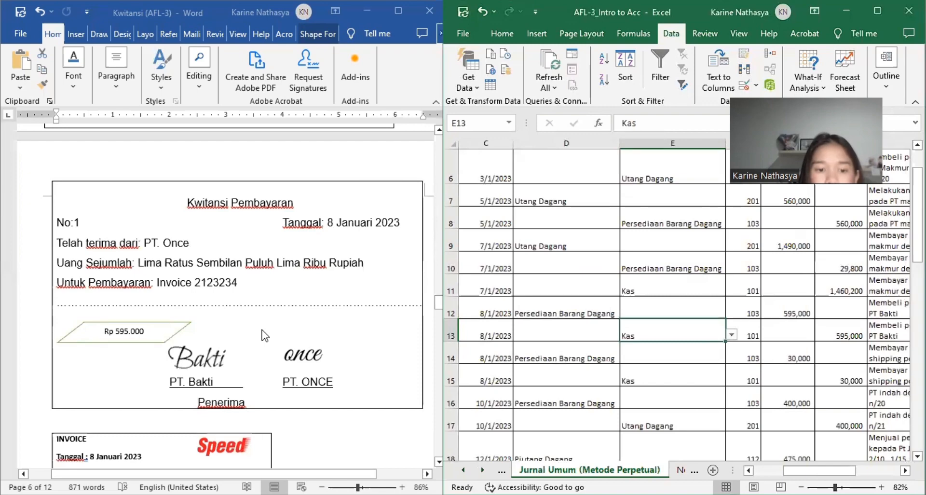
scroll(264, 335, up, 15)
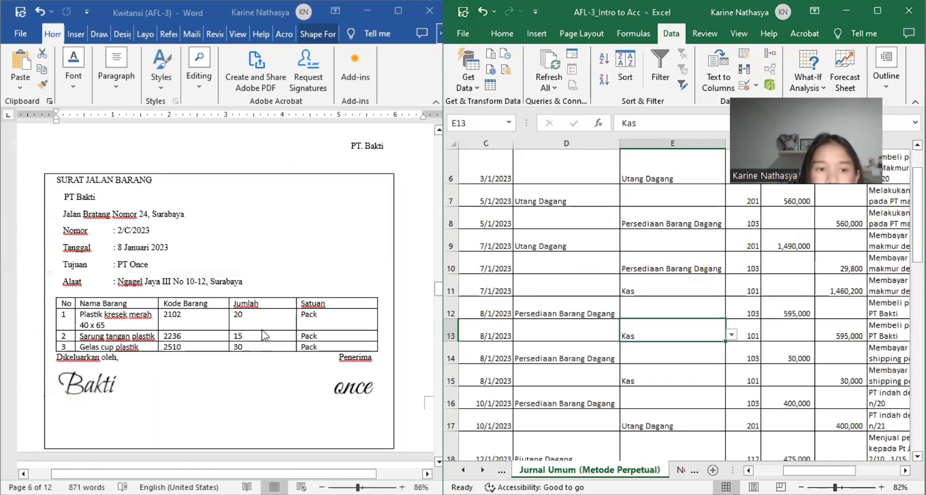
scroll(264, 335, up, 5)
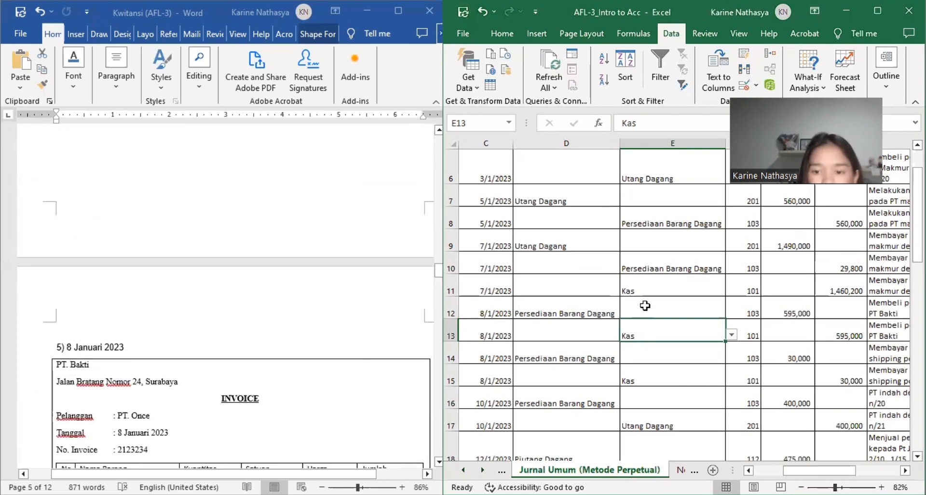
scroll(647, 305, left, 3)
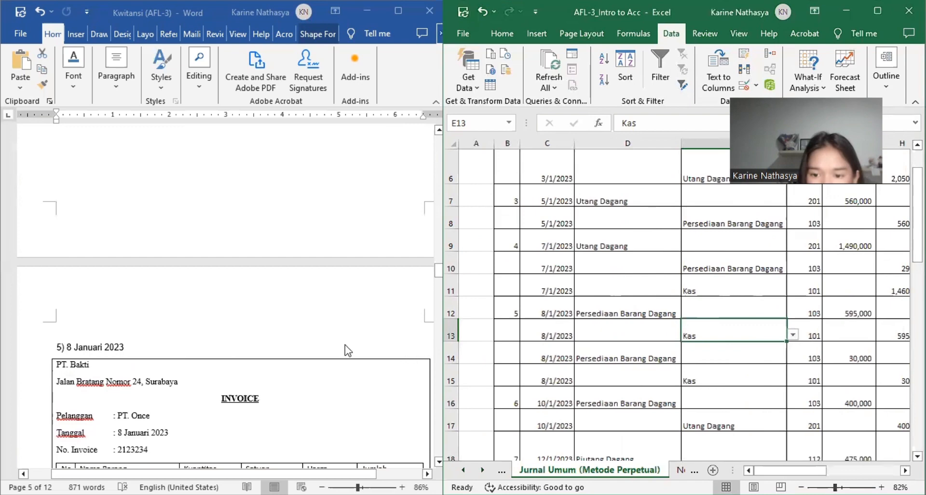
Step: Review the transaction 5 documents again, from the PT. Bakti invoice through to the Speed shipping-cost invoice
scroll(348, 351, down, 10)
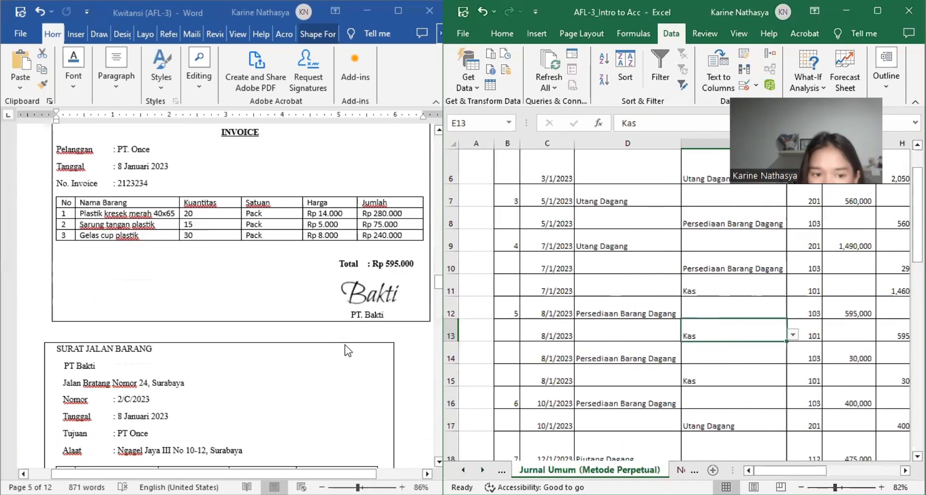
scroll(347, 350, down, 2)
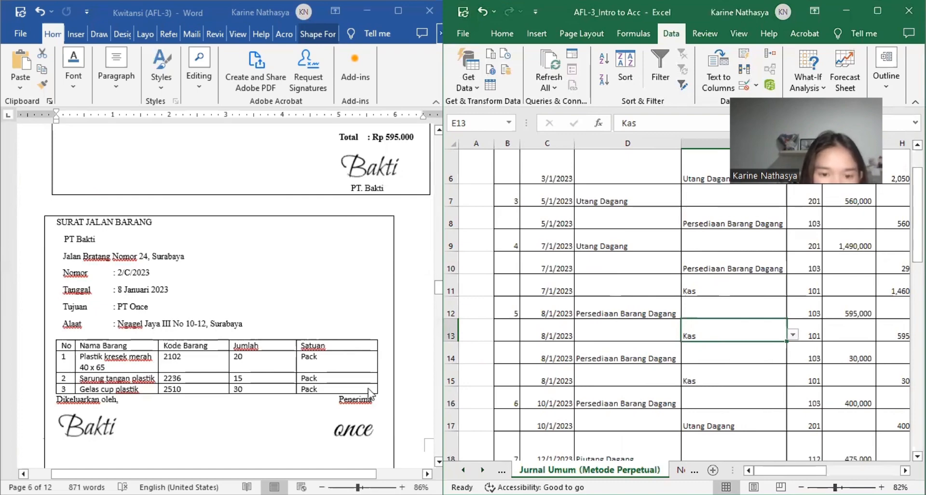
scroll(304, 370, down, 1)
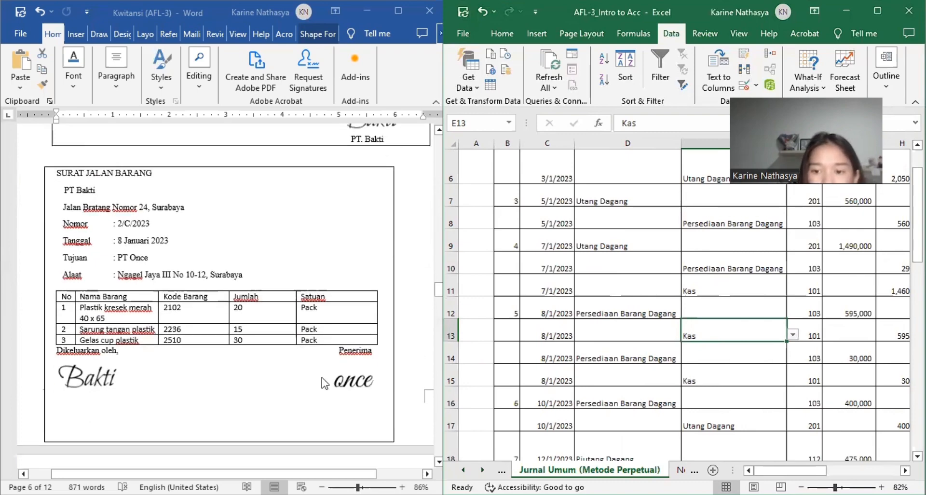
scroll(322, 377, down, 5)
scroll(322, 377, down, 5)
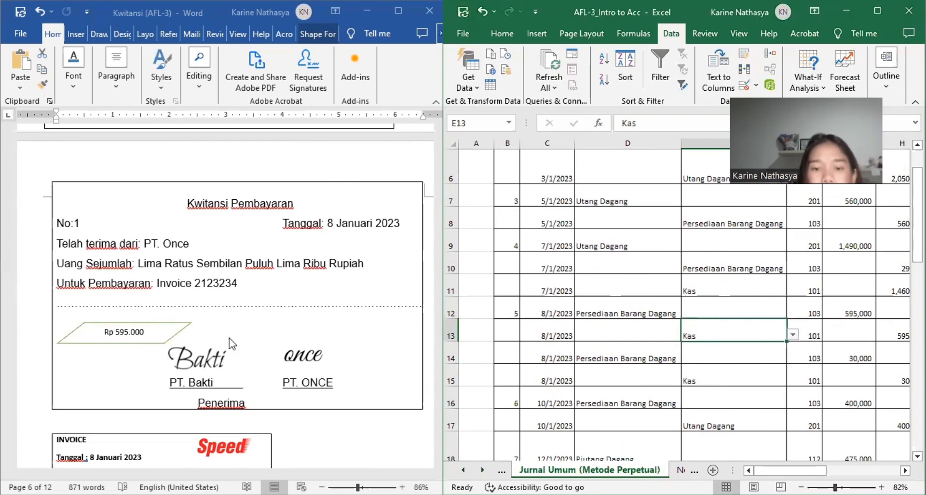
scroll(299, 356, down, 7)
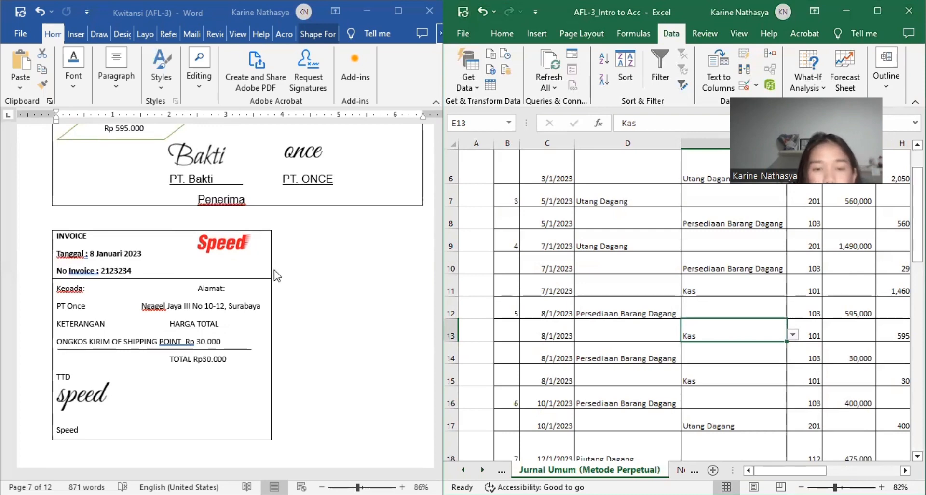
scroll(274, 270, down, 10)
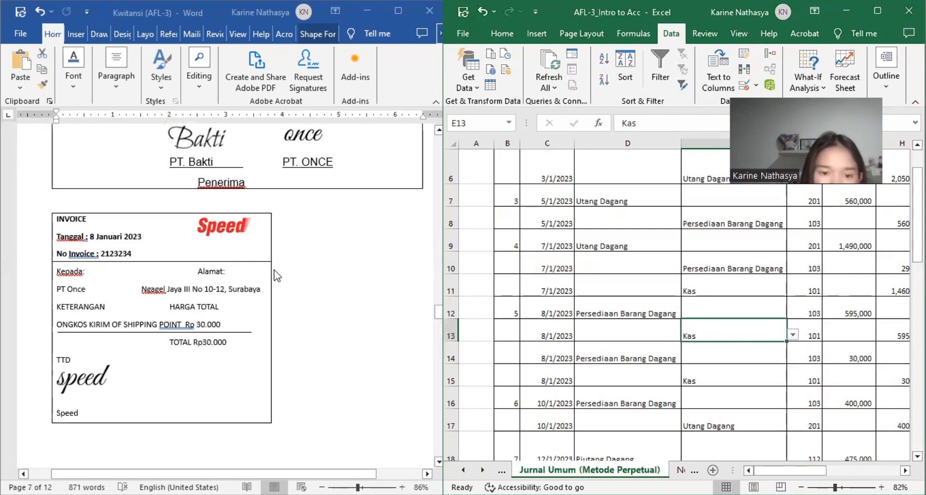
Step: Compare the Speed shipping-cost invoice of 8 Januari 2023 with its payment receipt
scroll(274, 270, down, 2)
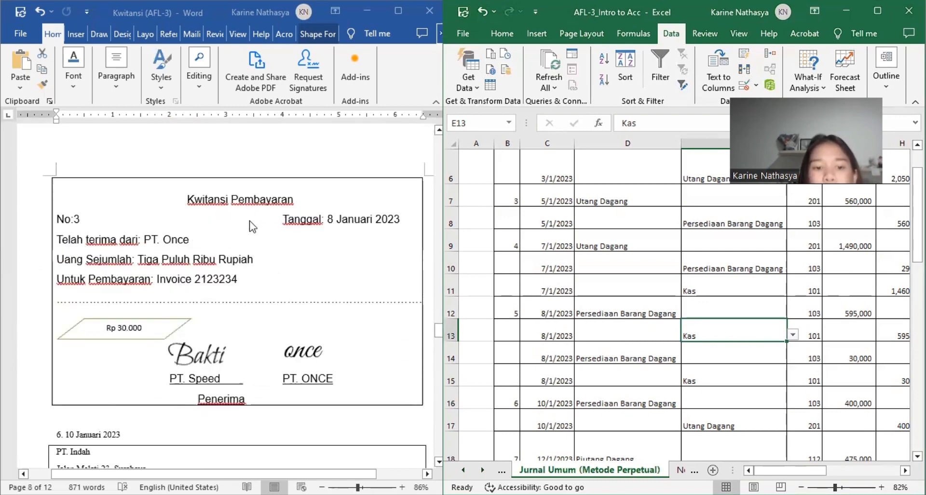
scroll(256, 225, up, 10)
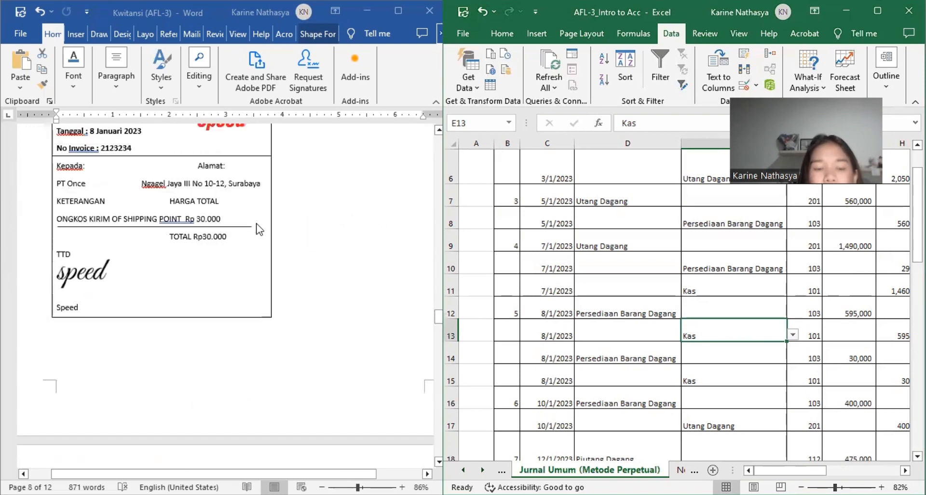
scroll(259, 229, down, 5)
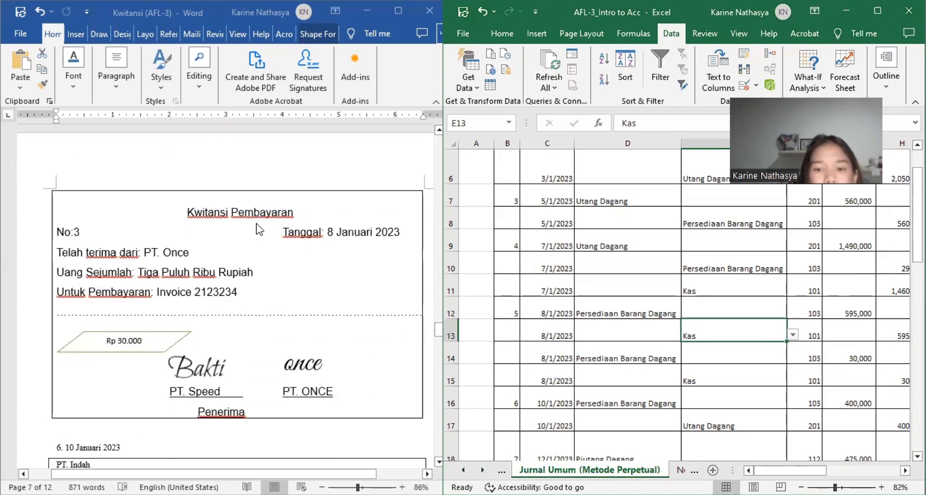
Step: Check the shipping-cost entry in rows 14 and 15 against the Speed invoice and receipt, including accounts, amounts and Keterangan
scroll(788, 381, right, 2)
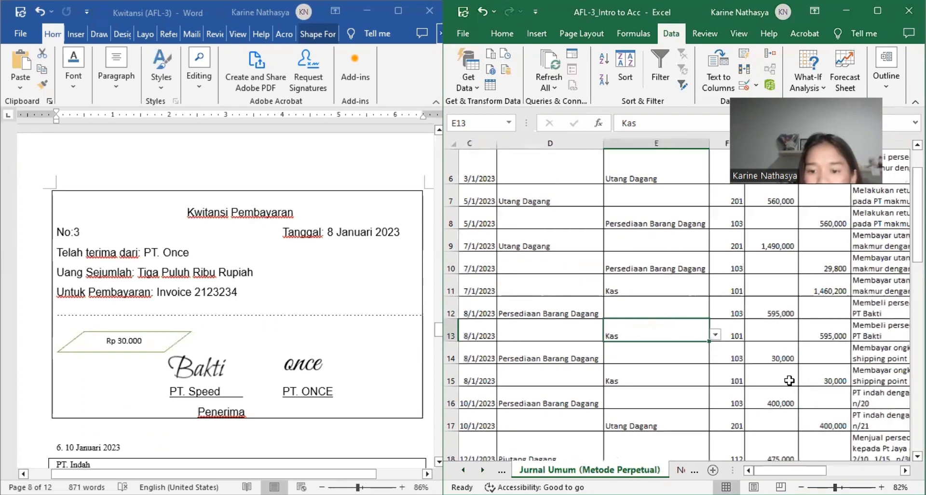
scroll(789, 380, down, 2)
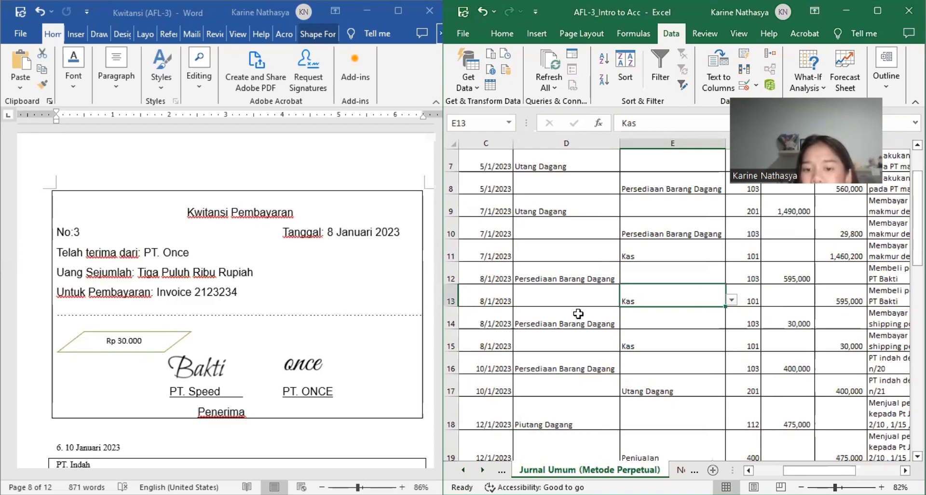
click(629, 346)
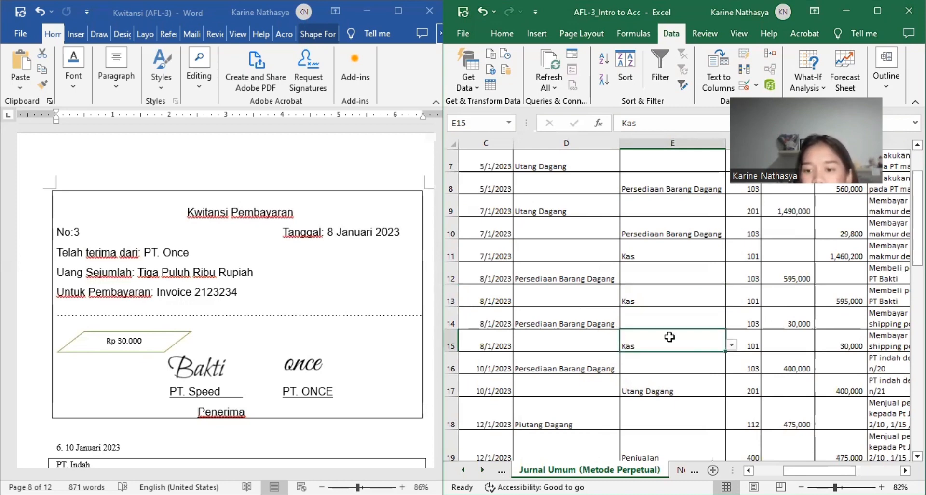
click(776, 326)
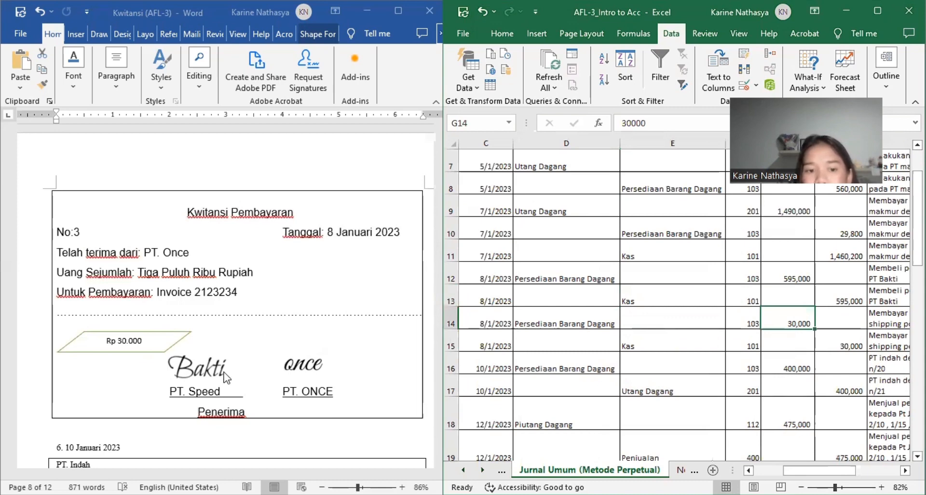
scroll(226, 378, up, 5)
scroll(227, 377, up, 5)
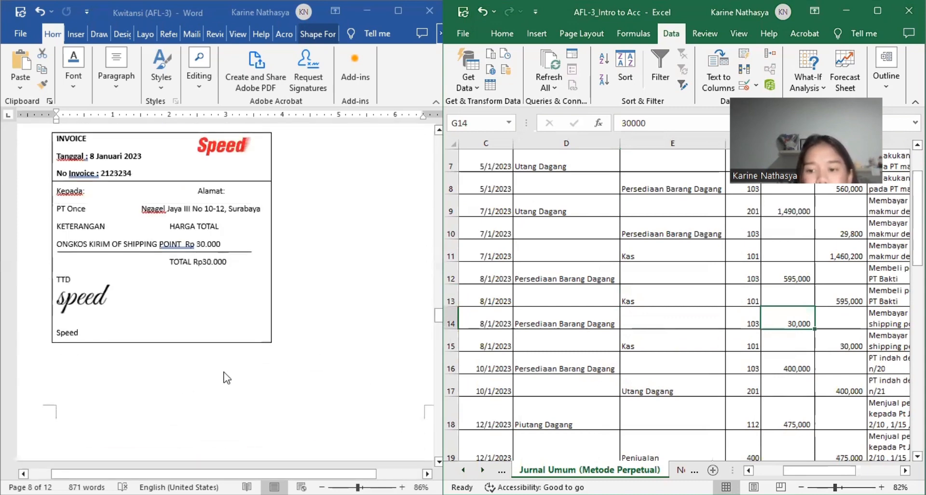
click(832, 344)
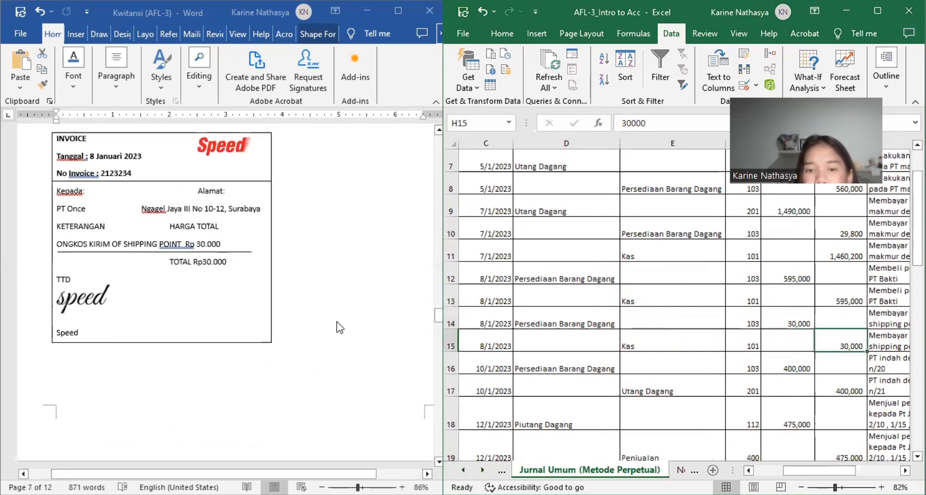
scroll(340, 327, down, 6)
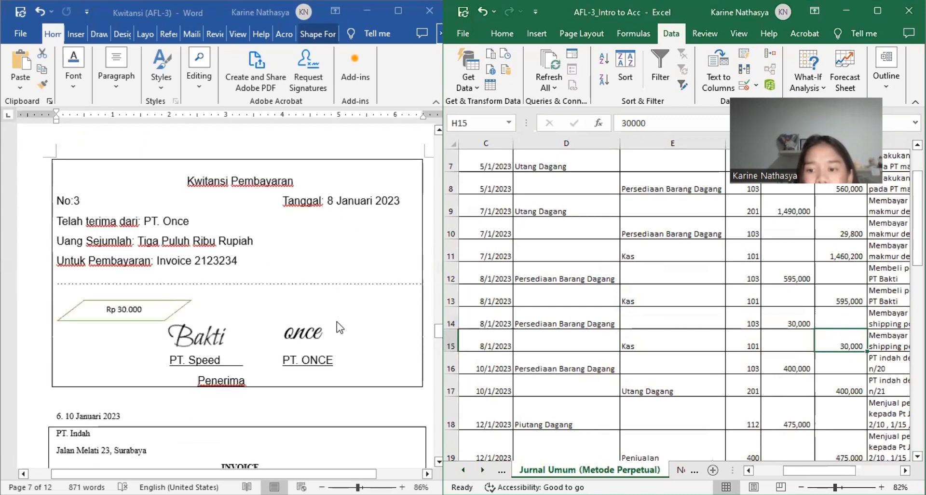
scroll(907, 331, right, 2)
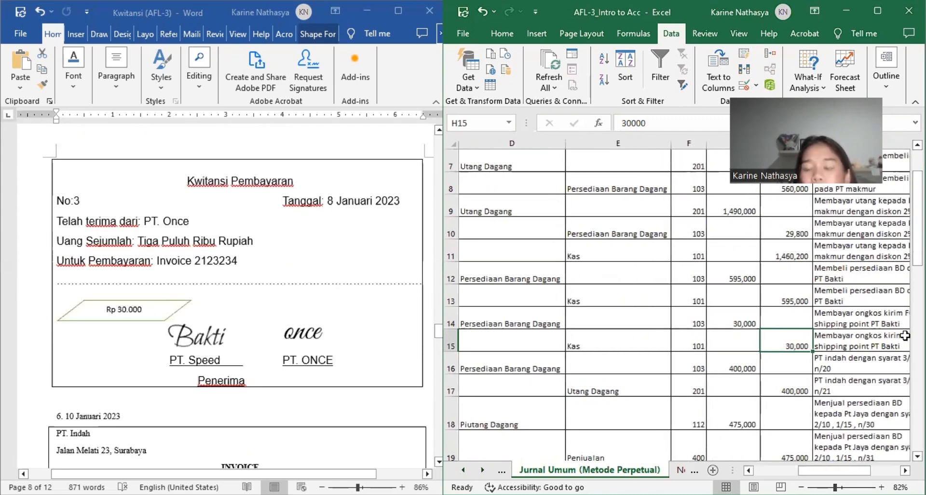
scroll(905, 335, left, 1)
scroll(705, 342, left, 2)
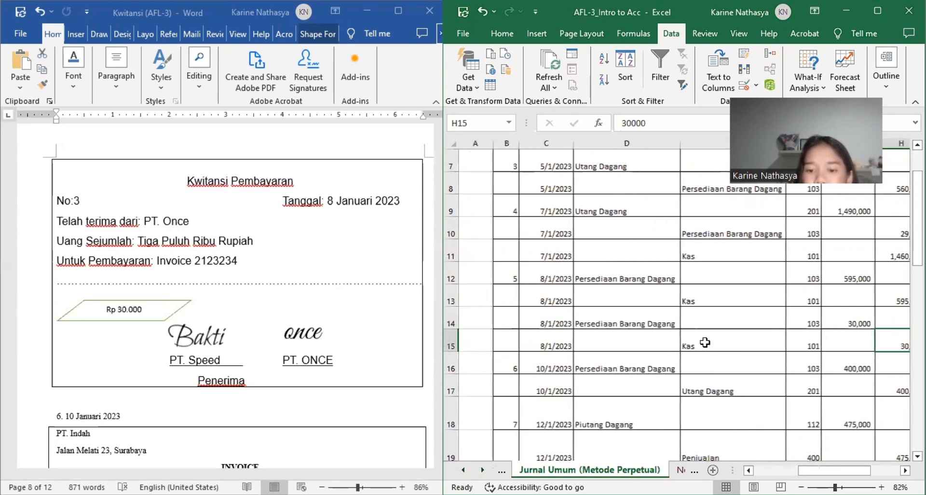
Step: Examine the PT. Indah invoice of 10 Januari 2023 alongside journal entry 6 in rows 16 and 17
scroll(705, 342, down, 1)
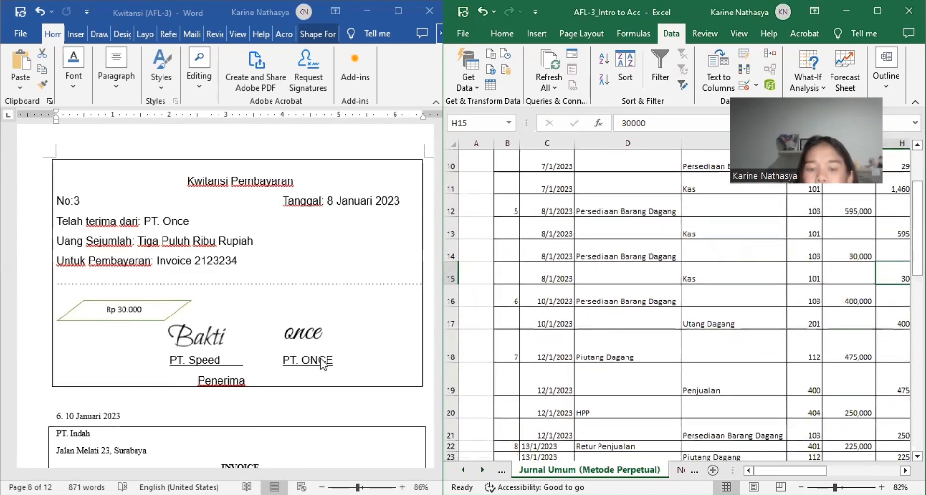
scroll(322, 363, down, 1)
scroll(322, 363, down, 1)
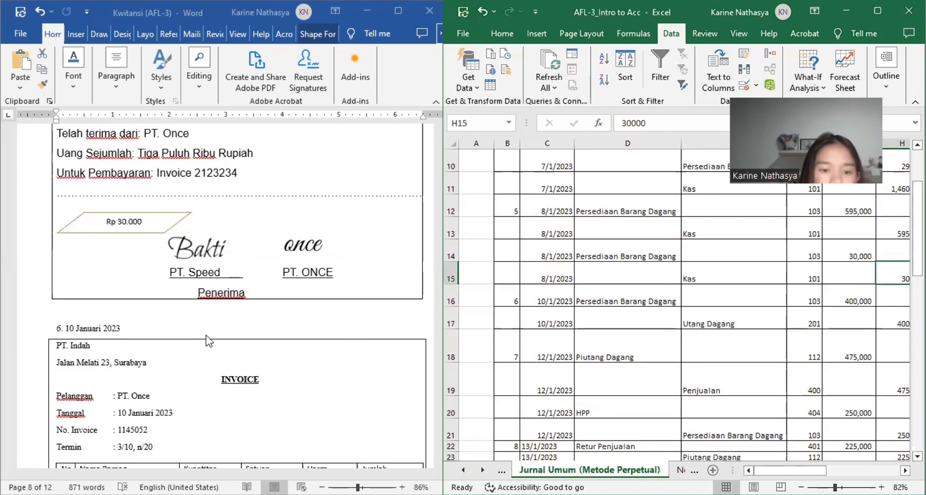
scroll(208, 339, down, 3)
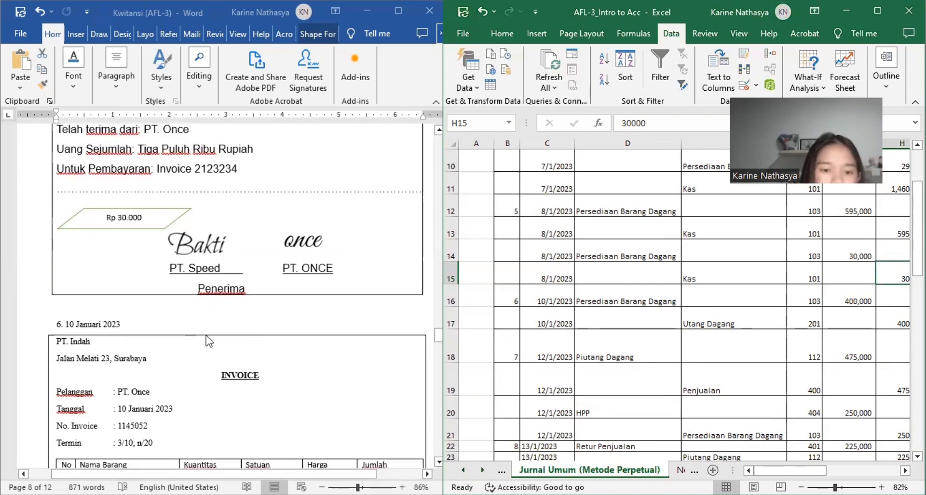
scroll(208, 339, down, 2)
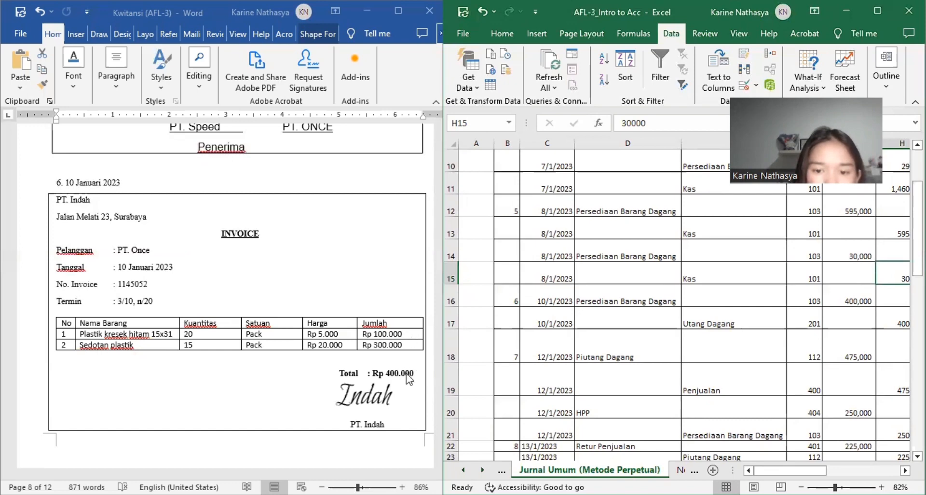
scroll(781, 314, right, 3)
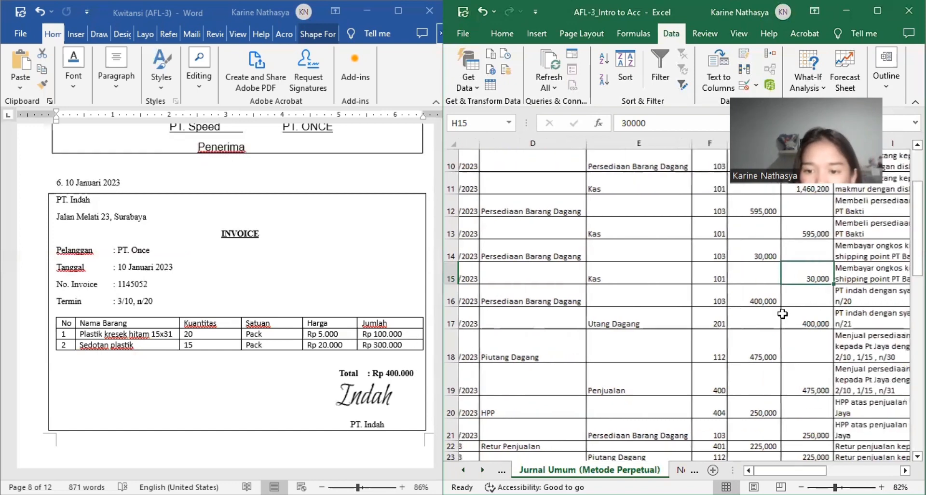
scroll(782, 314, left, 1)
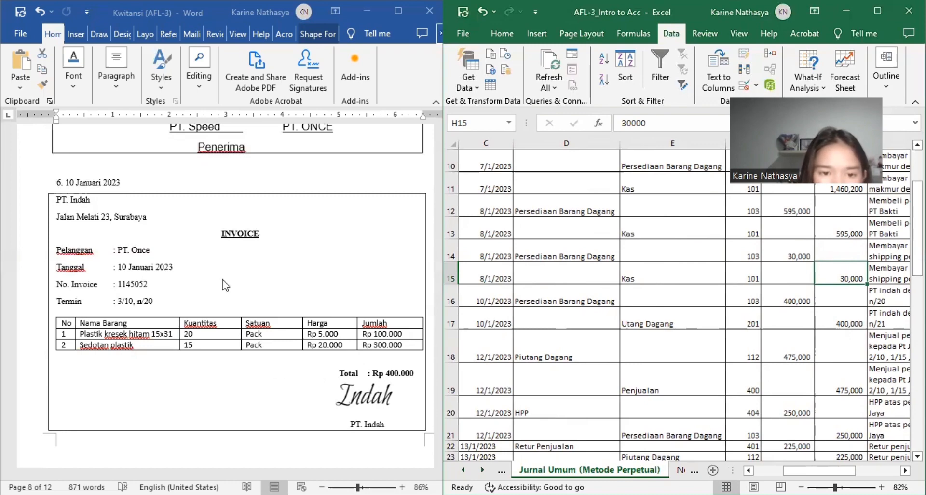
Step: Look through the PT. Indah delivery note and Speed shipping invoice of 10 Januari 2023, returning to the PT. Indah invoice
scroll(223, 281, down, 3)
scroll(225, 284, down, 10)
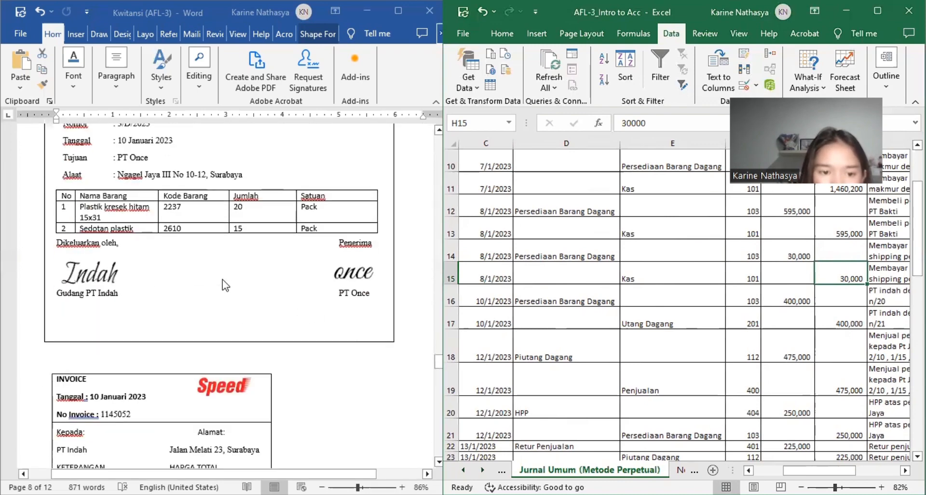
scroll(225, 284, up, 14)
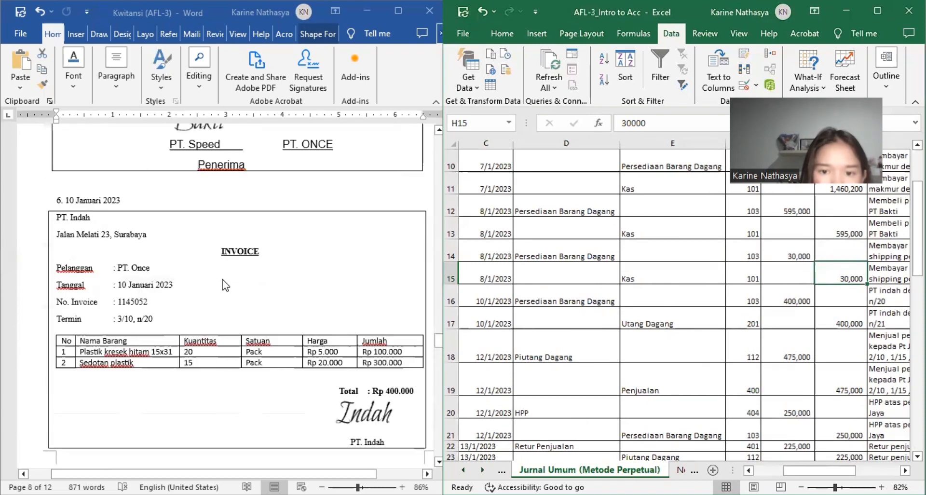
scroll(225, 284, down, 7)
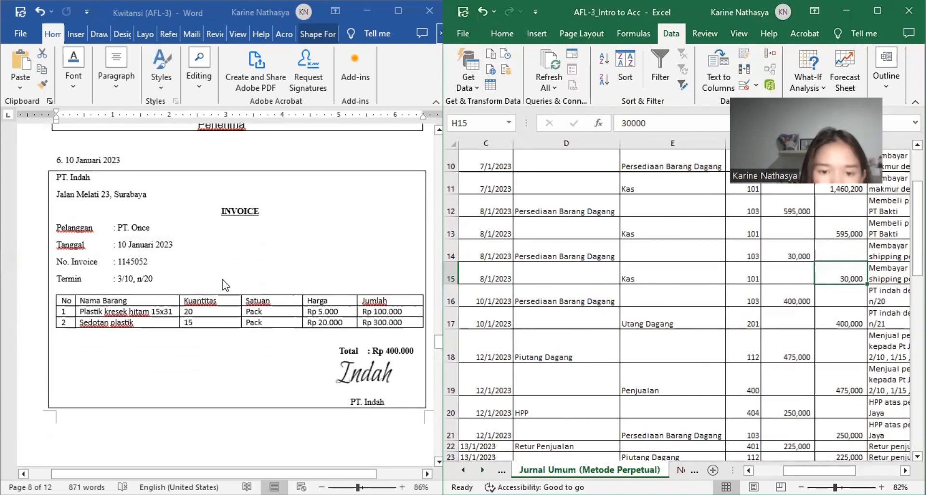
scroll(222, 280, down, 8)
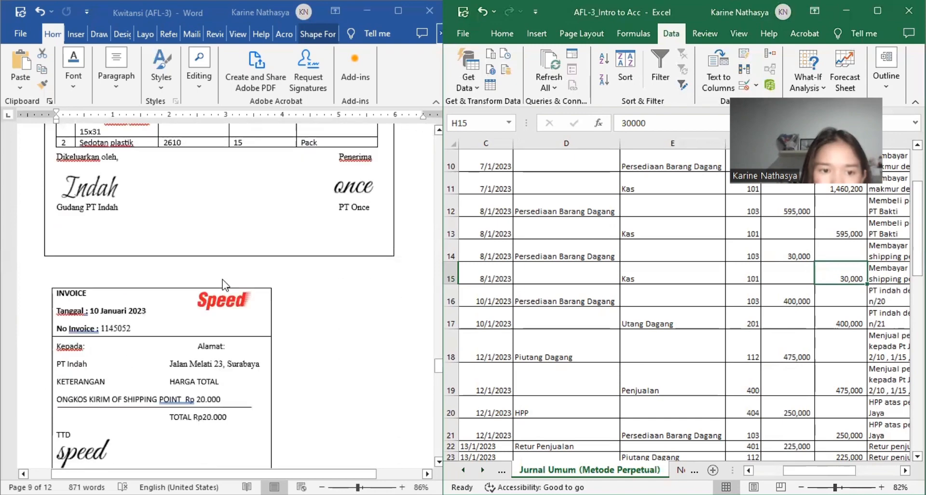
scroll(222, 280, up, 15)
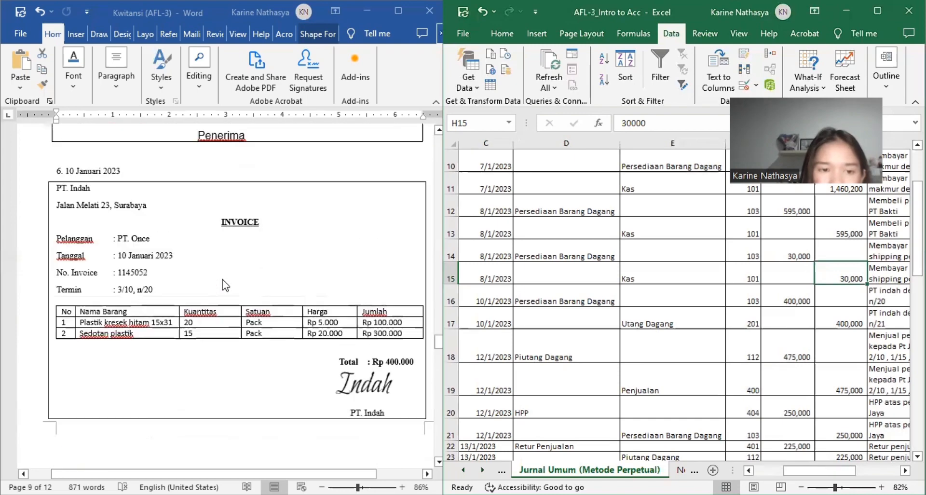
scroll(222, 279, down, 2)
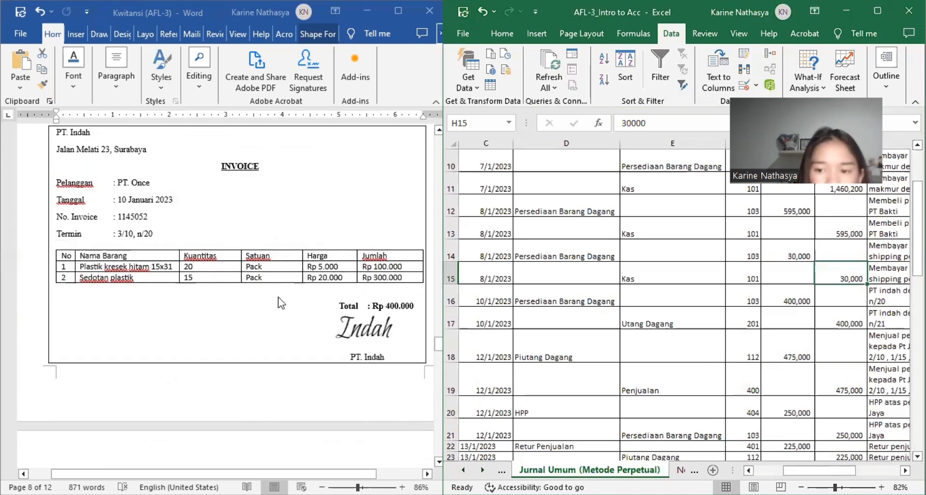
Step: Review journal entry 6 and its transaction documents again, from the PT. Indah invoice through to the Speed shipping-cost invoice
scroll(599, 351, left, 2)
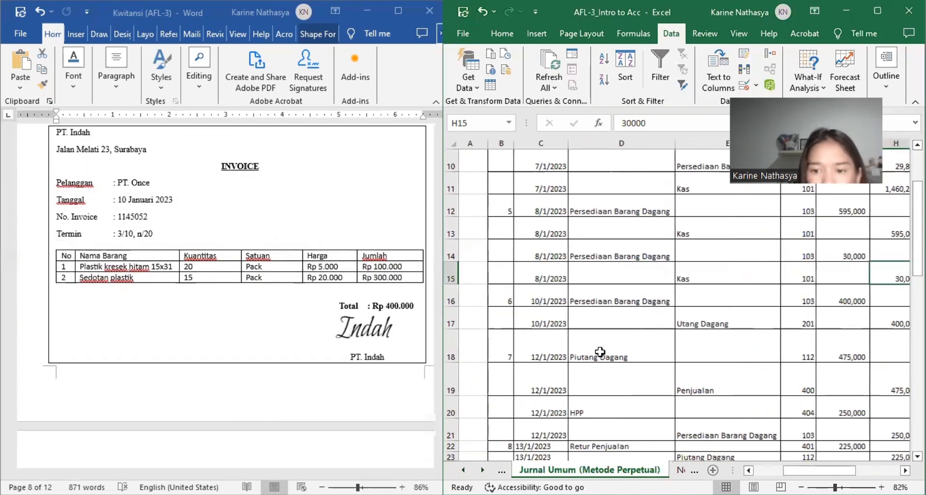
scroll(599, 352, right, 2)
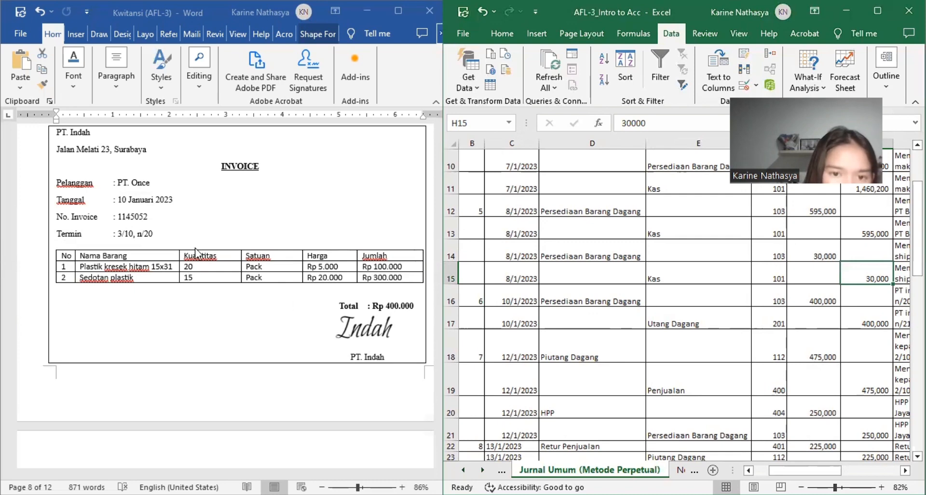
scroll(198, 253, up, 3)
scroll(198, 254, up, 6)
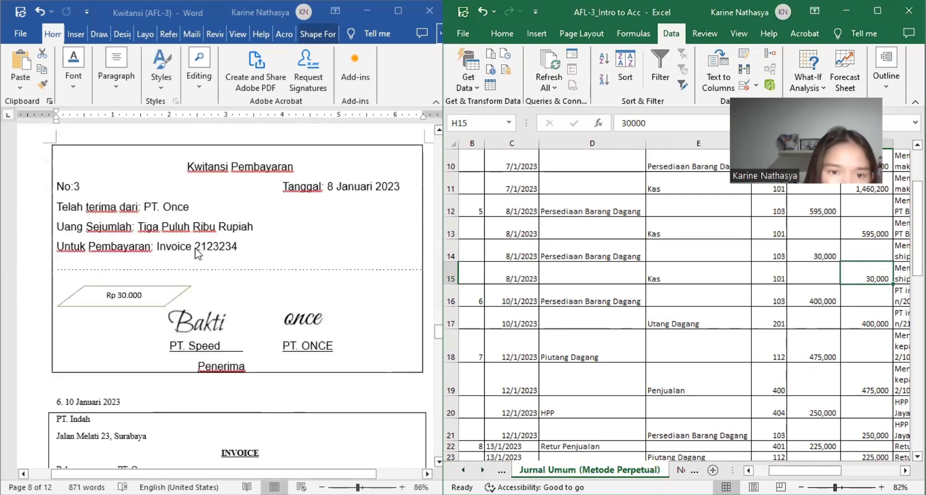
scroll(198, 253, up, 3)
scroll(198, 253, down, 11)
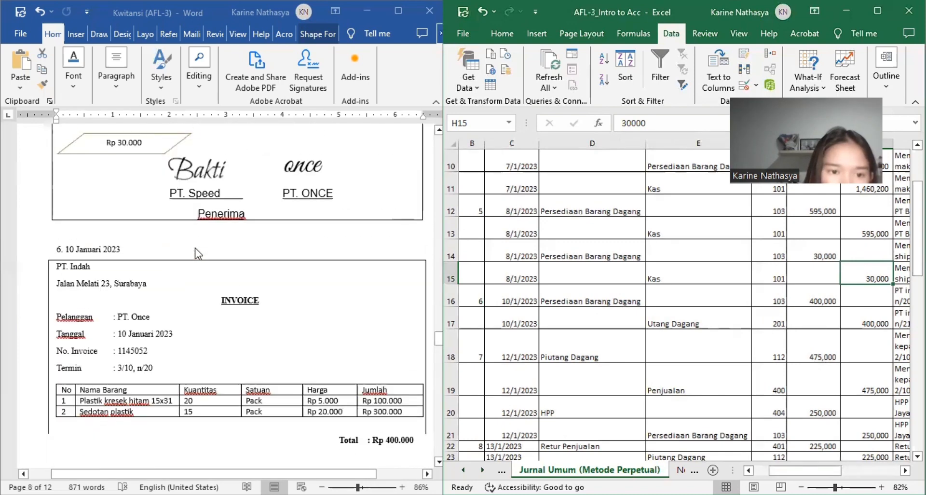
scroll(198, 254, down, 6)
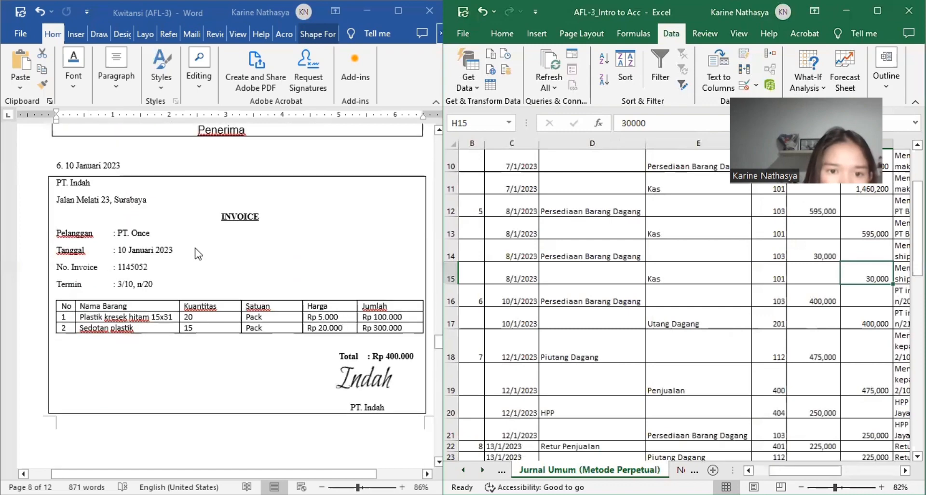
scroll(198, 253, down, 16)
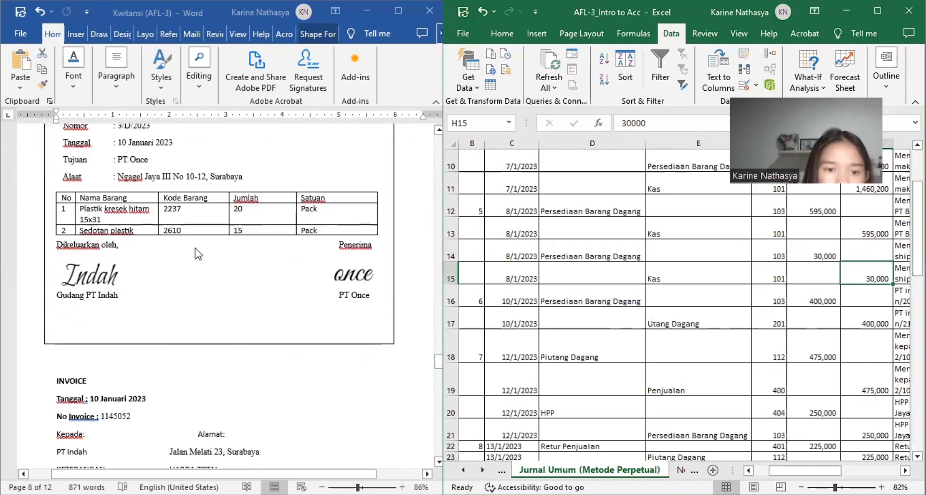
scroll(197, 253, up, 2)
scroll(197, 253, down, 3)
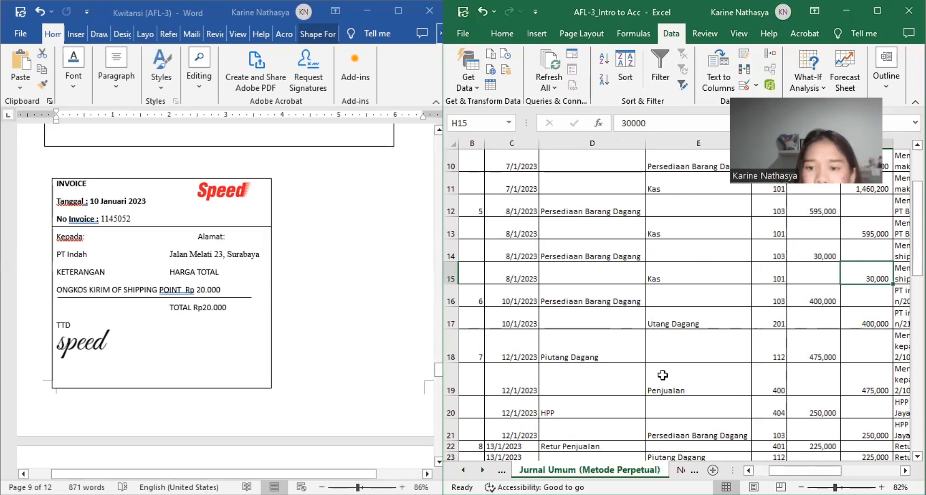
Step: Read across journal entry 6 in rows 16 and 17, from its number and accounts to the Keterangan column
scroll(662, 374, right, 2)
scroll(663, 374, left, 2)
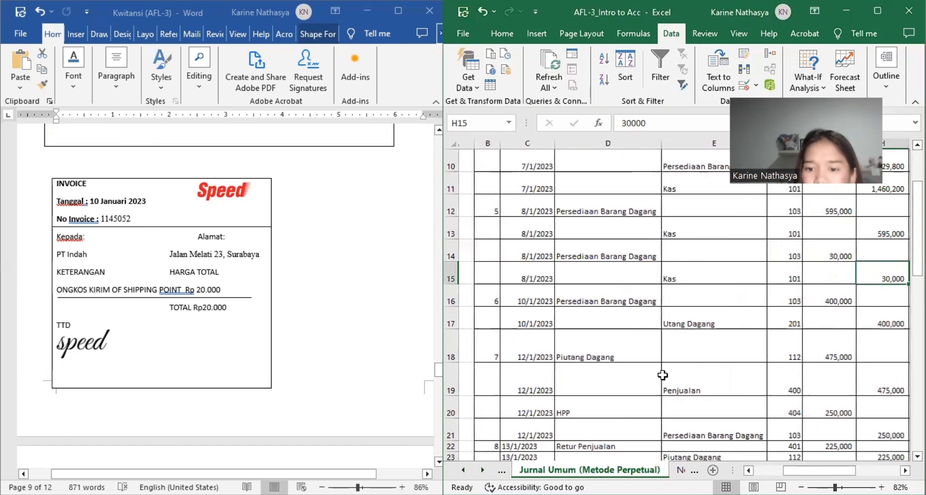
scroll(663, 374, right, 2)
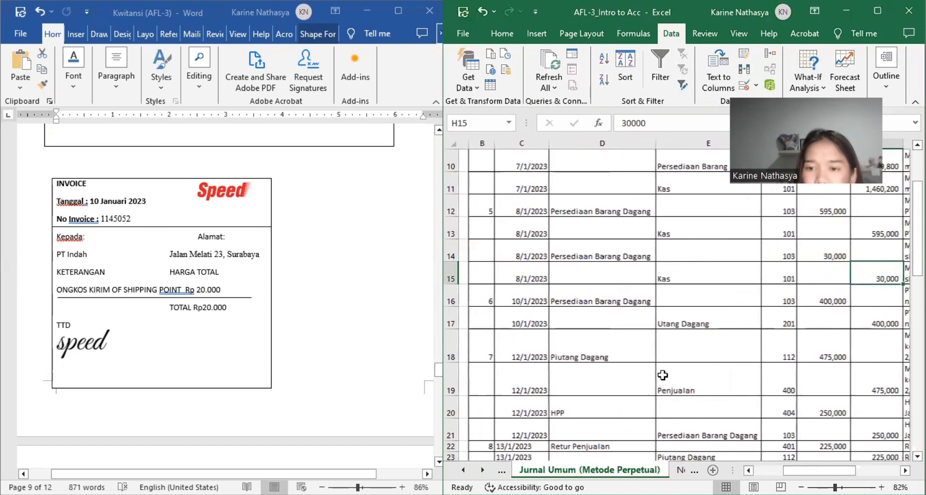
scroll(662, 375, left, 3)
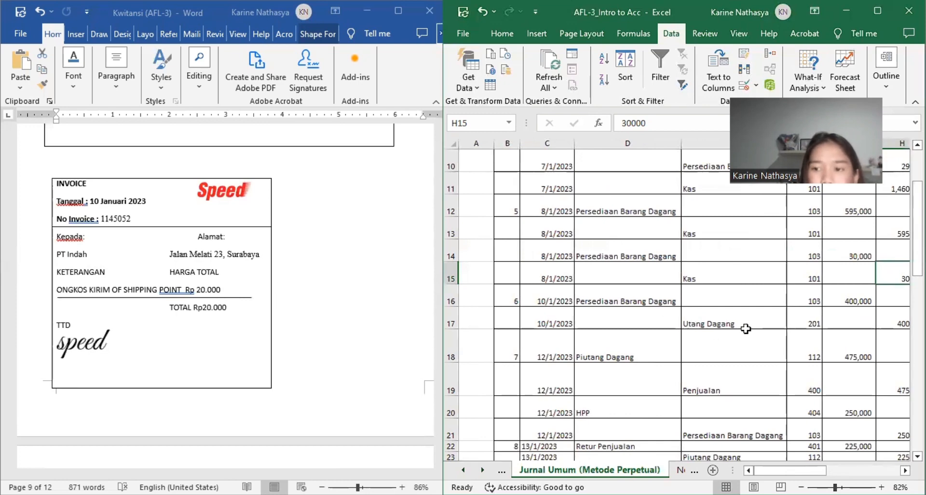
scroll(745, 328, right, 5)
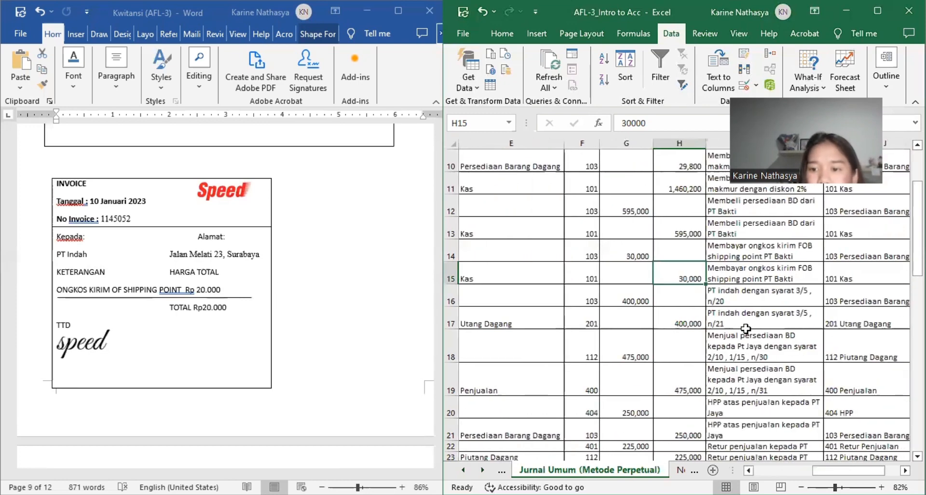
Step: Examine the Bukti Permintaan Barang of 12 Januari 2023 for transaction 7 next to the journal's date and account columns
scroll(746, 328, left, 4)
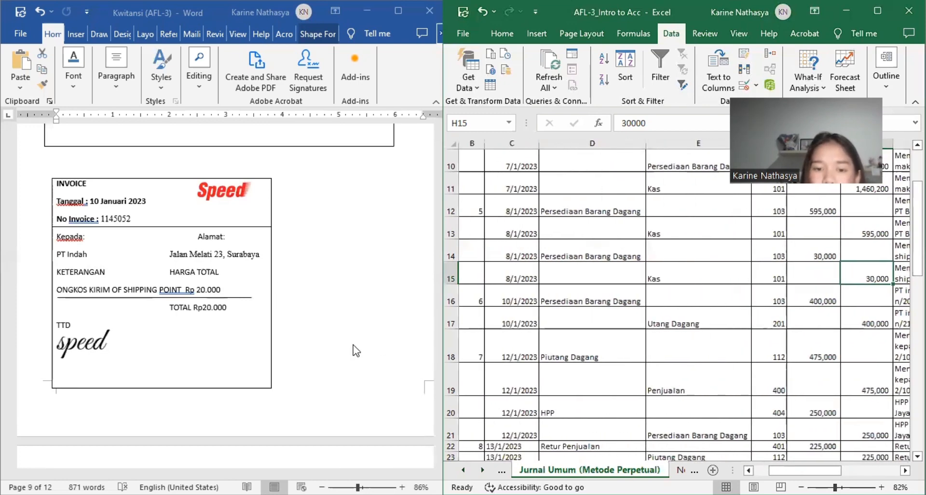
scroll(356, 350, down, 8)
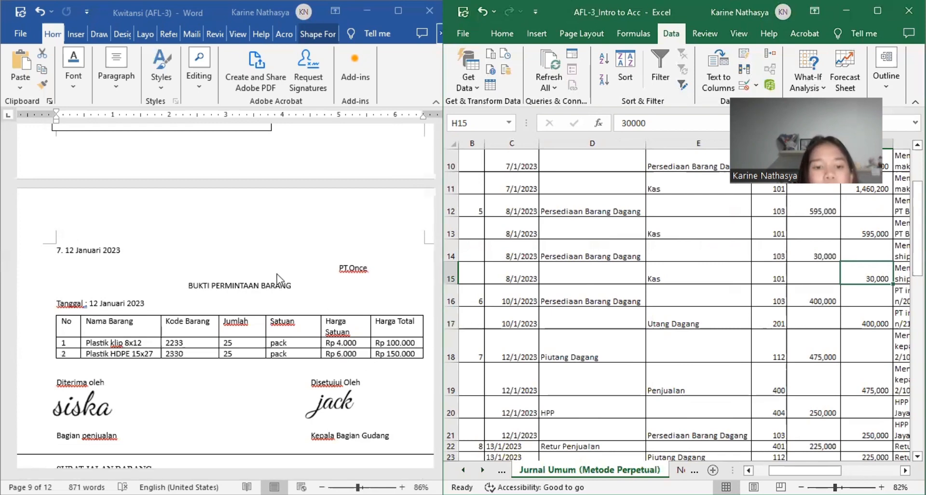
scroll(299, 292, down, 1)
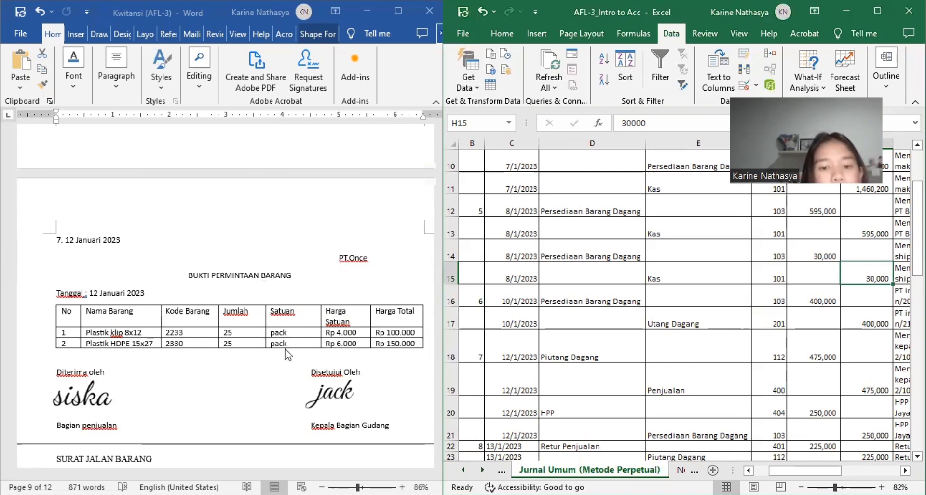
scroll(287, 355, down, 1)
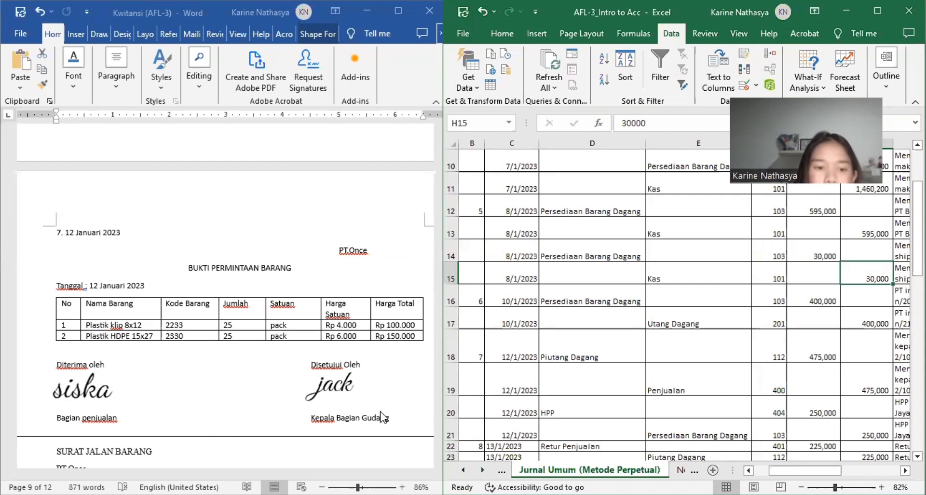
scroll(383, 416, down, 8)
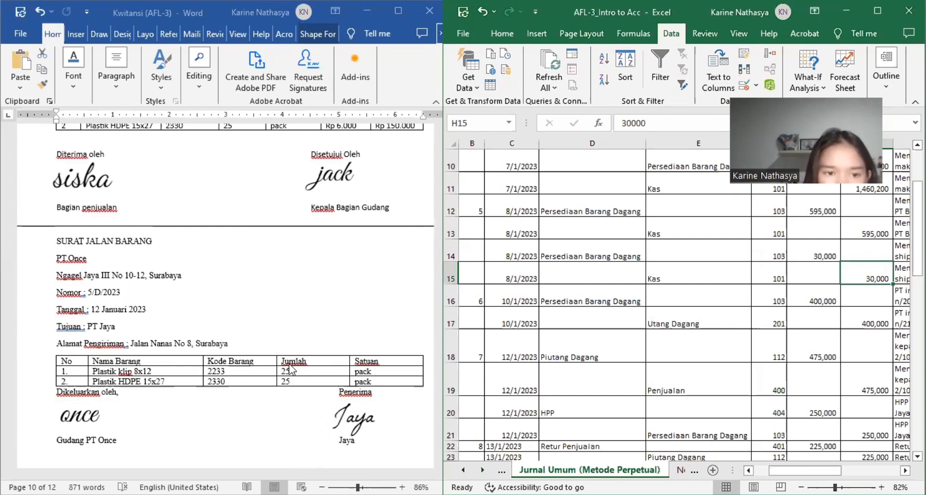
Step: Look through the Surat Jalan Barang to PT Jaya and the PT. Once sales invoice, both dated 12 Januari 2023
scroll(290, 370, up, 3)
scroll(291, 370, down, 5)
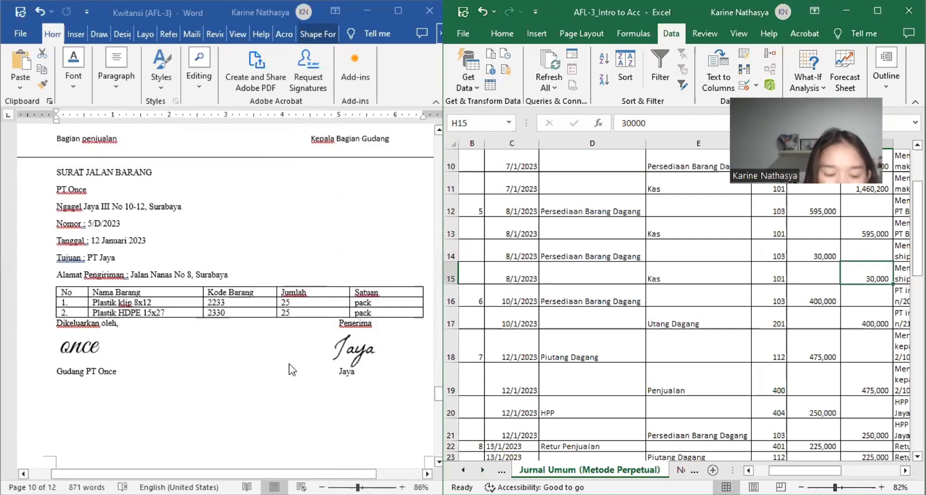
scroll(291, 369, down, 7)
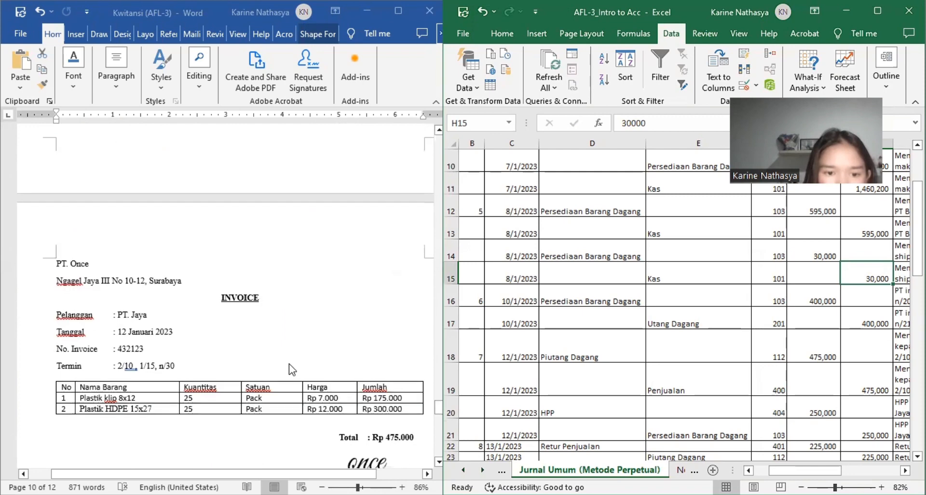
scroll(290, 369, down, 2)
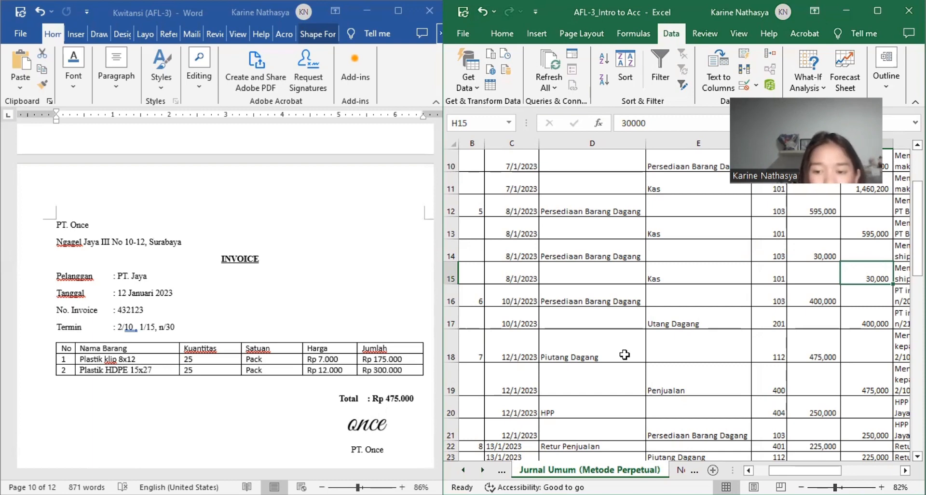
Step: Compare the PT. Jaya invoice with the Penjualan line in row 19, reading across to its Keterangan
click(691, 385)
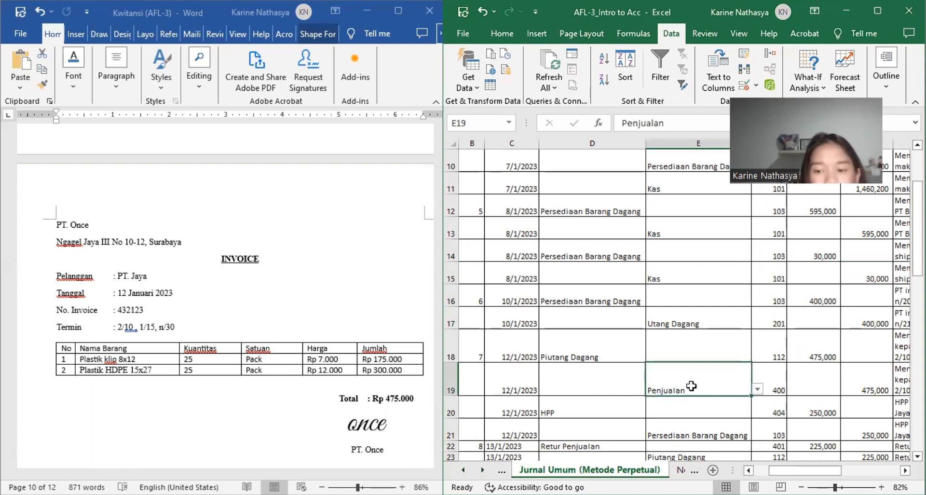
scroll(691, 386, down, 1)
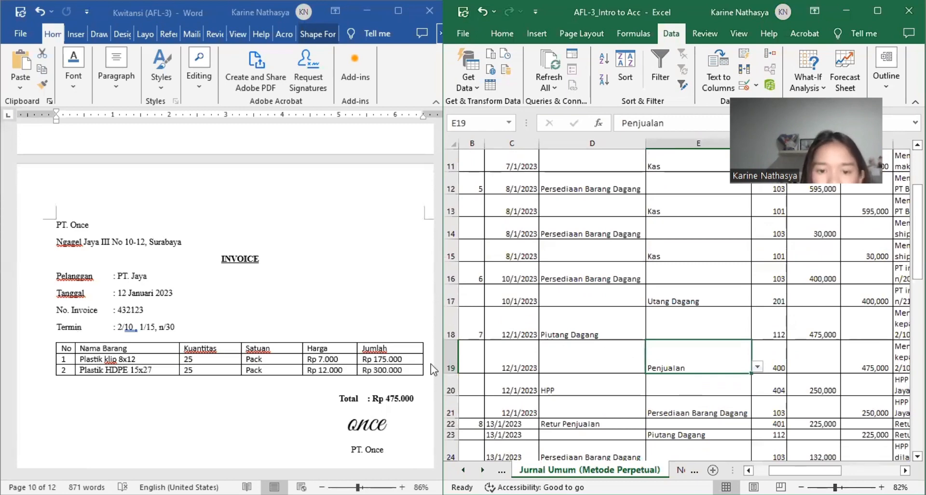
scroll(328, 357, down, 5)
scroll(327, 357, up, 8)
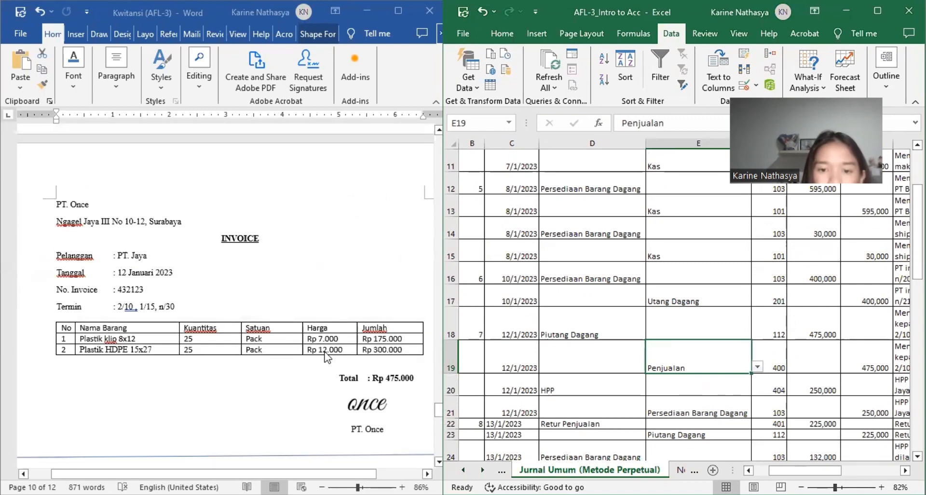
scroll(639, 355, down, 3)
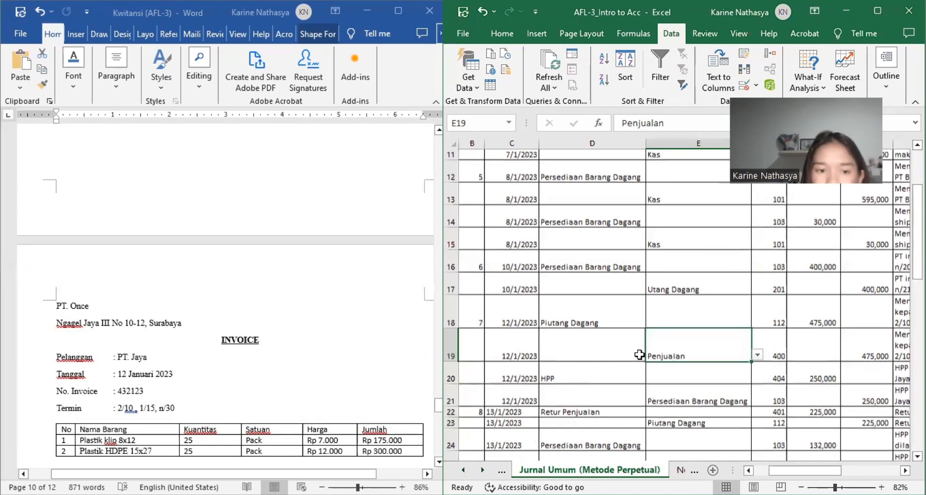
scroll(638, 354, right, 3)
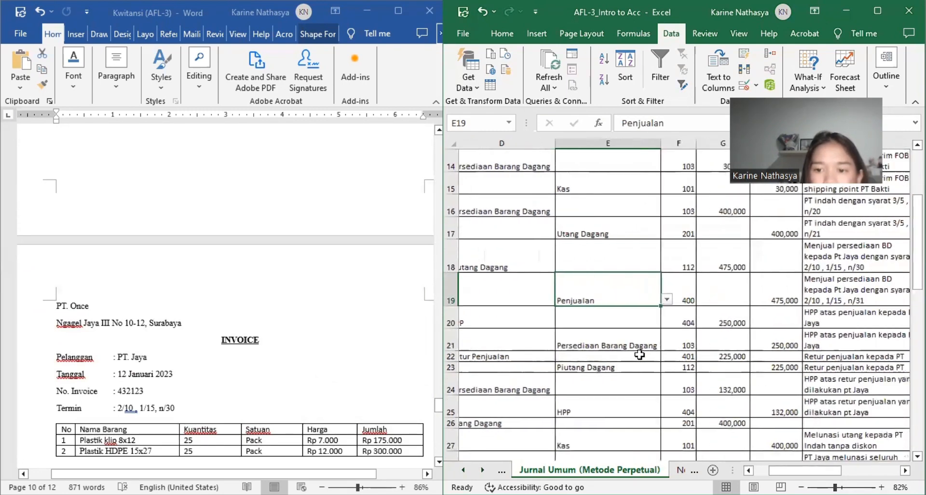
scroll(638, 354, right, 2)
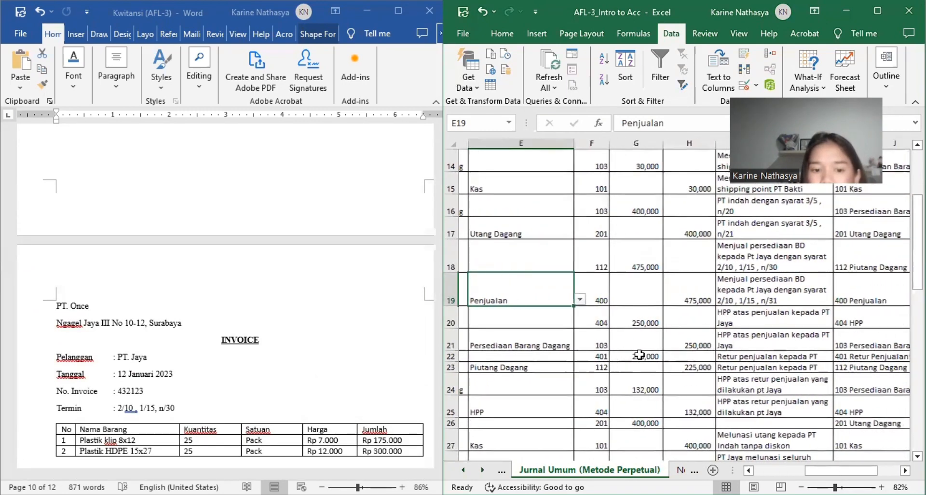
scroll(639, 355, up, 2)
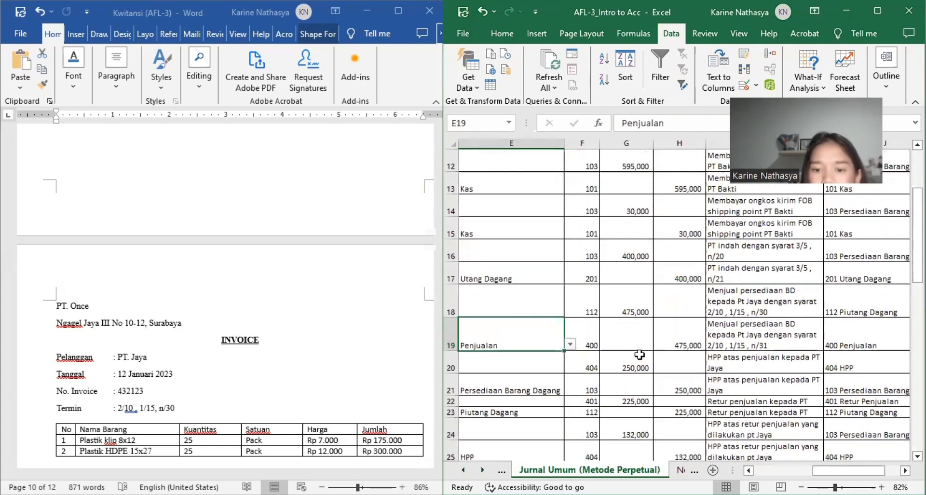
Step: Review the accounts, codes, amounts and descriptions of journal entry 7 in rows 18 to 21, back to its entry number
scroll(639, 354, left, 1)
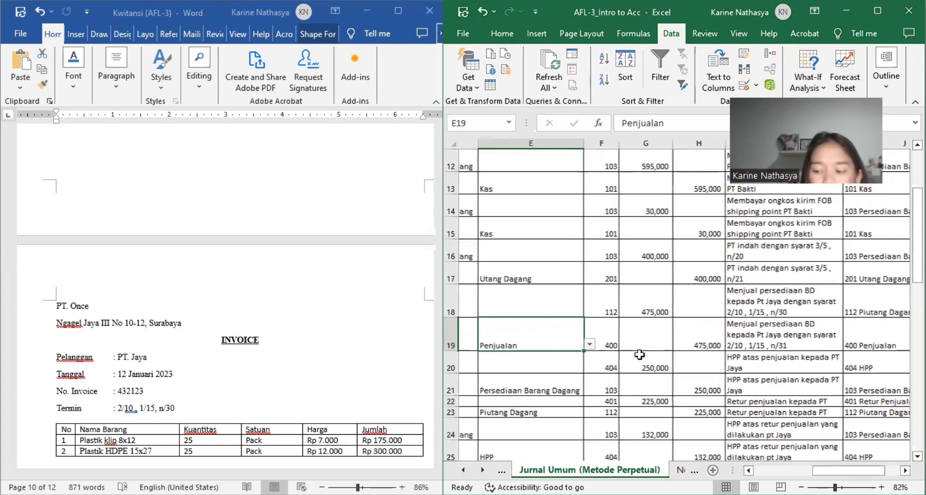
scroll(639, 354, right, 1)
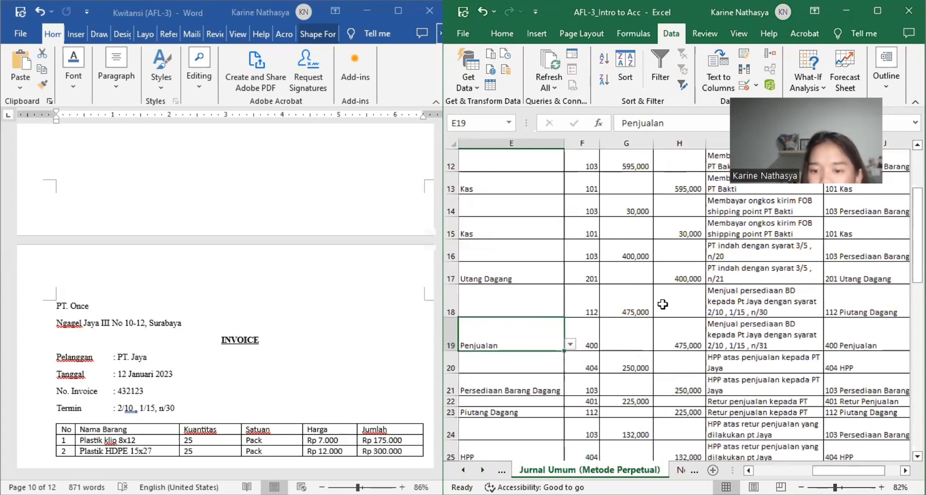
scroll(662, 304, left, 1)
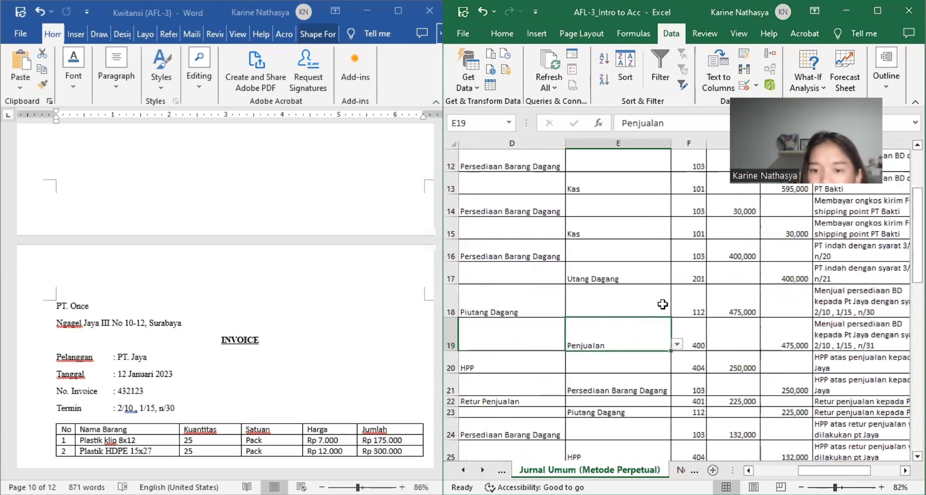
scroll(662, 304, left, 1)
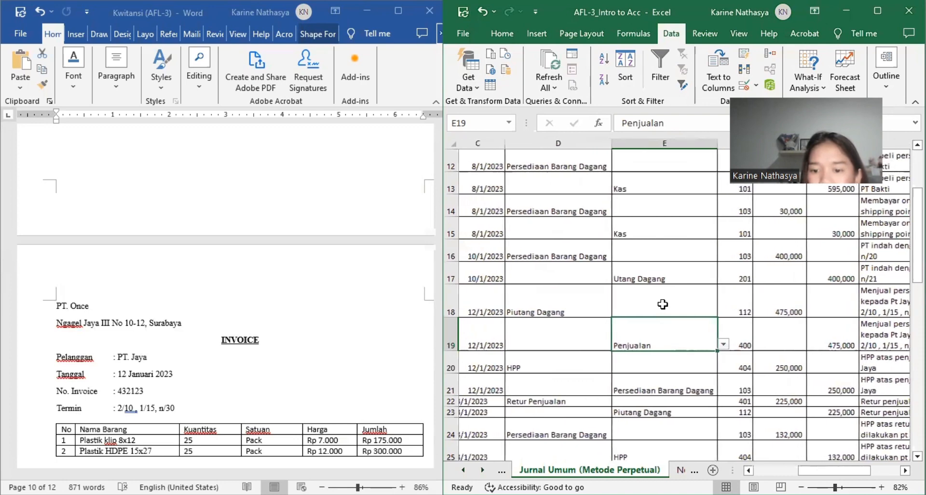
scroll(662, 304, left, 1)
scroll(663, 304, down, 1)
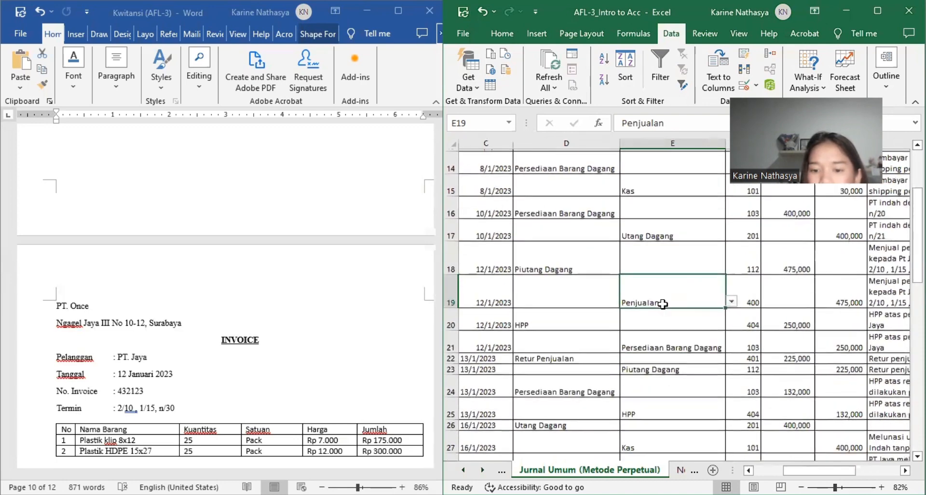
scroll(663, 304, up, 2)
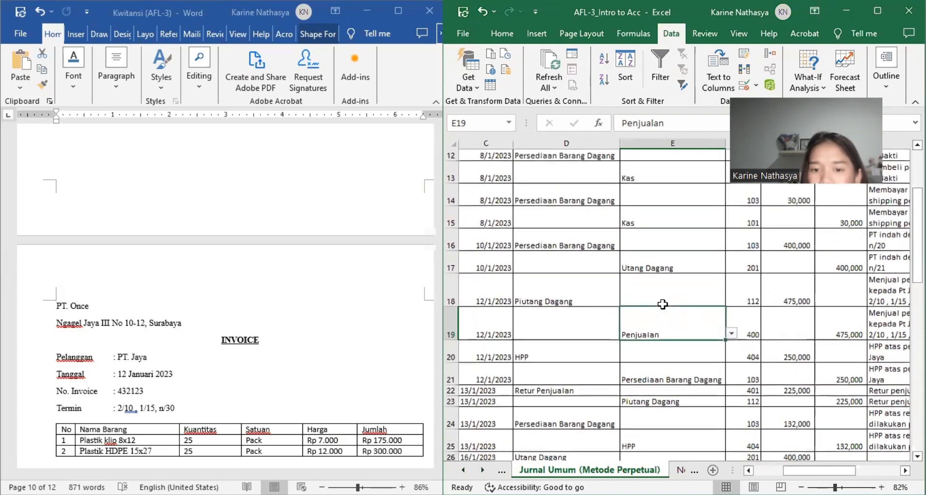
scroll(662, 304, up, 1)
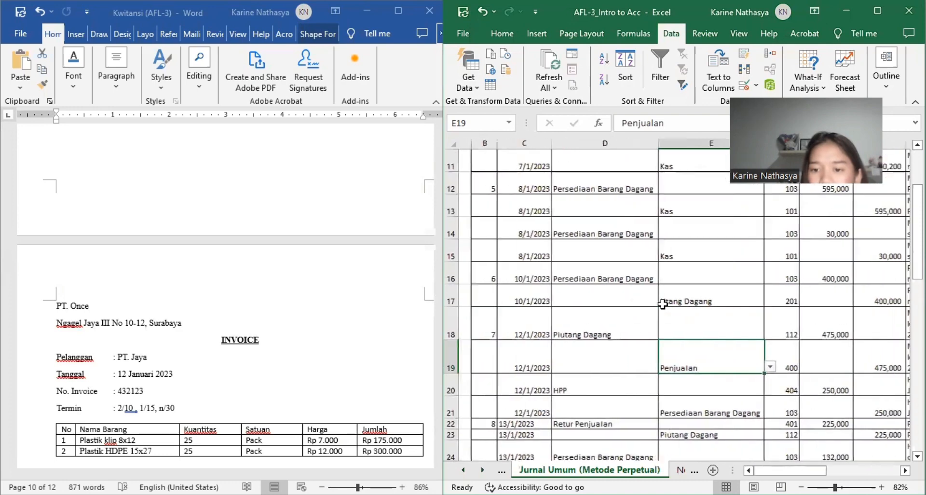
Step: Check the Piutang Dagang debit in G18, and return through the Surat Jalan Barang to the Bukti Permintaan Barang of 12 Januari 2023
click(802, 323)
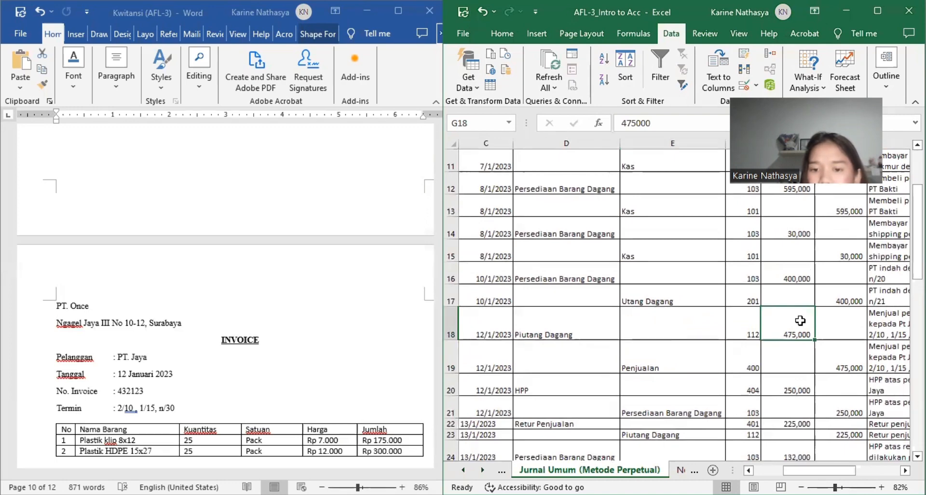
scroll(800, 320, left, 3)
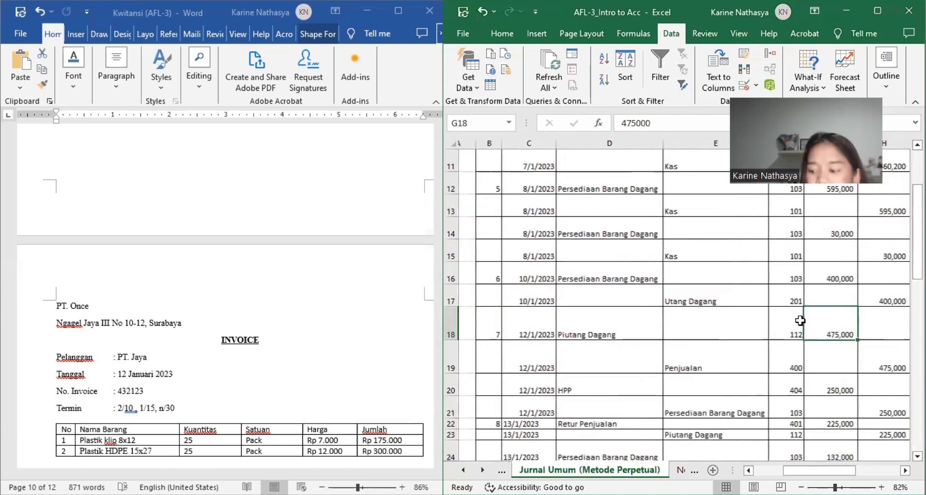
scroll(800, 321, left, 1)
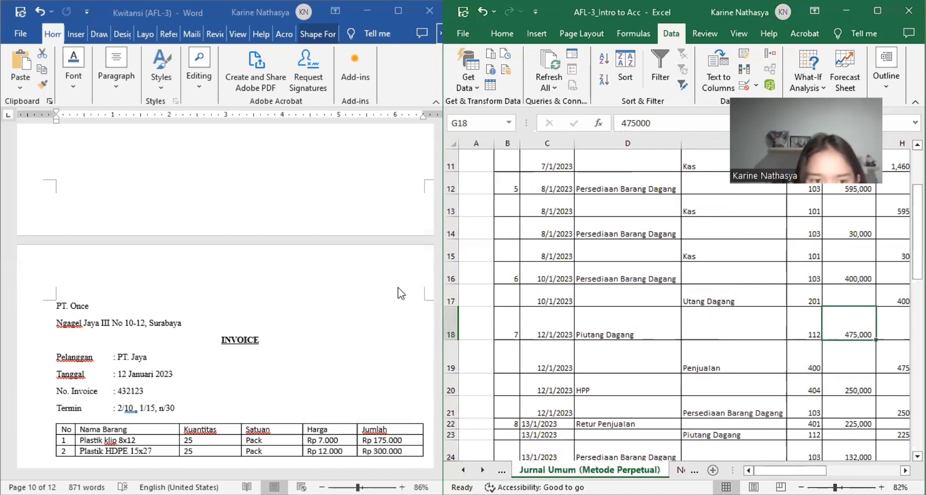
scroll(285, 284, down, 12)
scroll(288, 286, up, 5)
scroll(288, 285, up, 5)
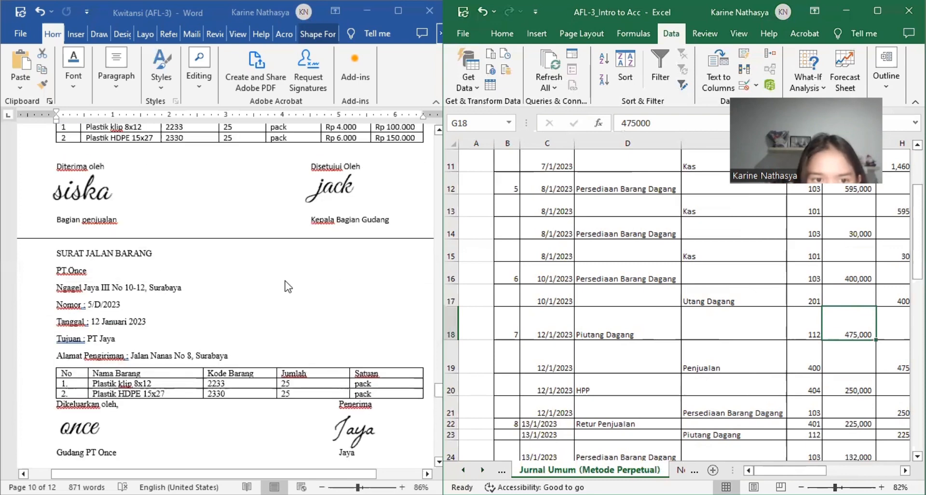
scroll(285, 285, up, 1)
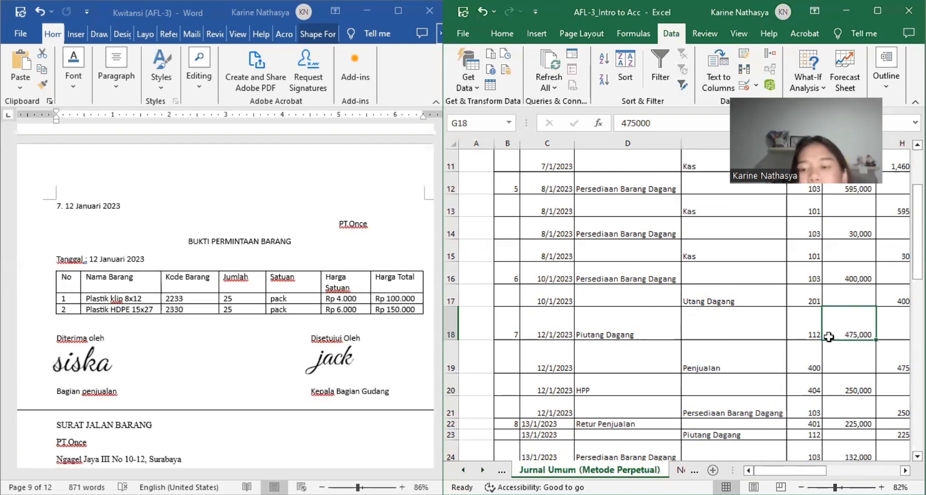
Step: Check the HPP debit in G20 and the Persediaan Barang Dagang credit in row 21 against the Bukti Permintaan Barang
click(846, 374)
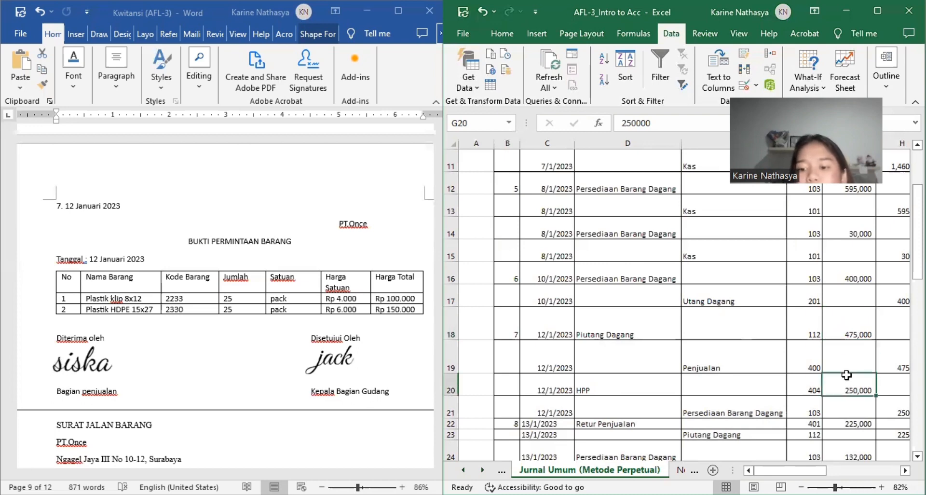
scroll(846, 375, down, 1)
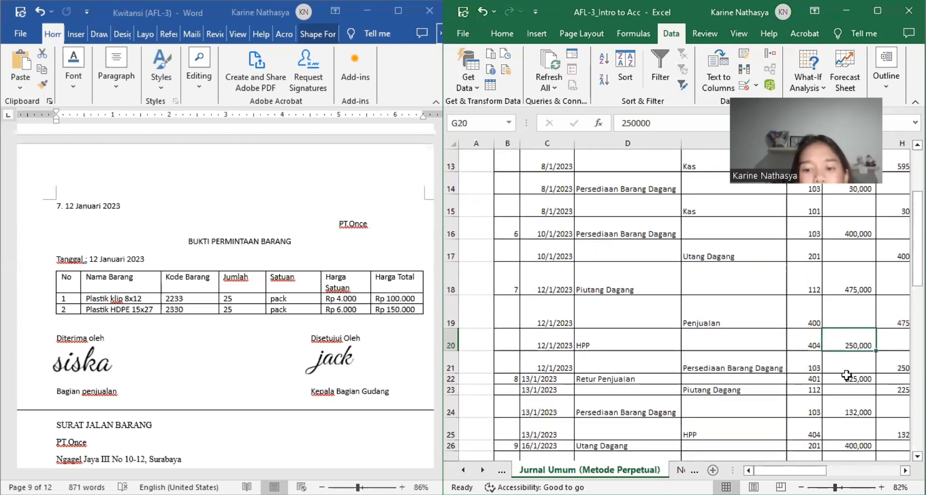
scroll(846, 375, right, 3)
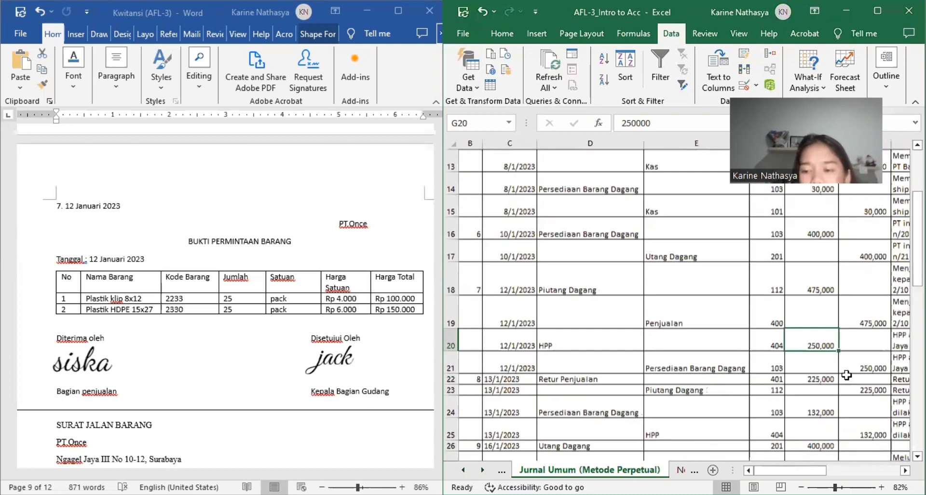
scroll(846, 375, right, 2)
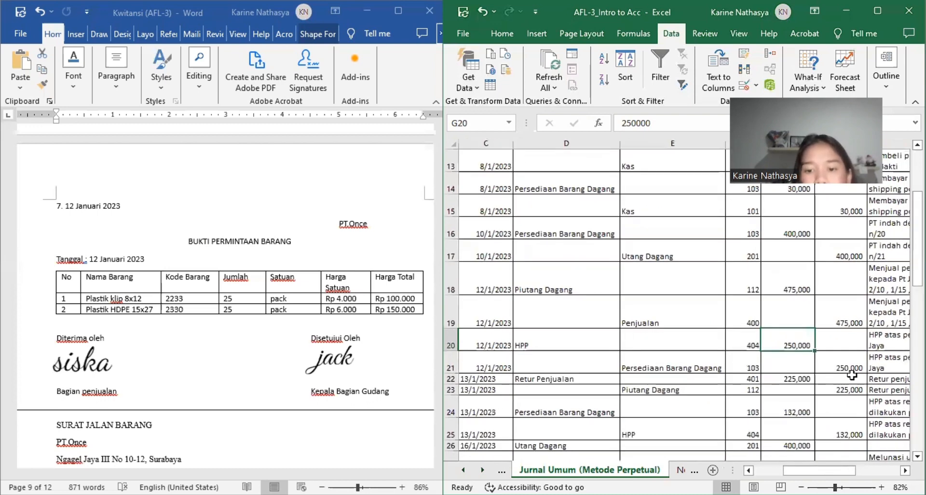
scroll(852, 374, left, 2)
scroll(852, 374, down, 2)
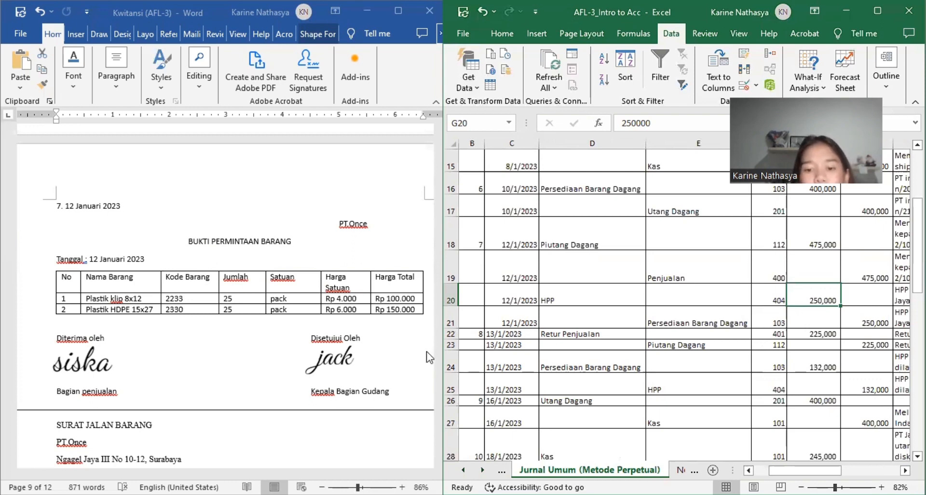
Step: Read the Retur Penjualan Keterangan in I22, and trace it back to the accounts of journal entry 8 in rows 22 and 23
scroll(429, 357, right, 2)
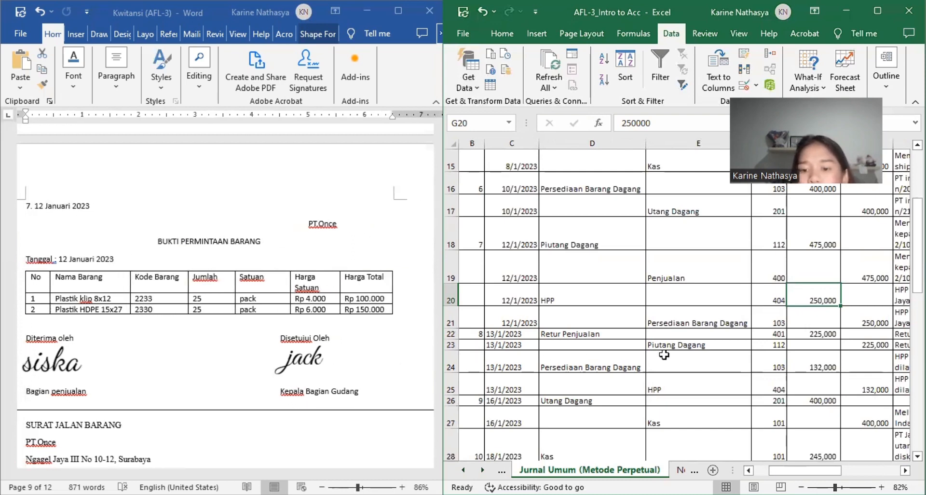
scroll(647, 355, right, 1)
scroll(647, 356, right, 3)
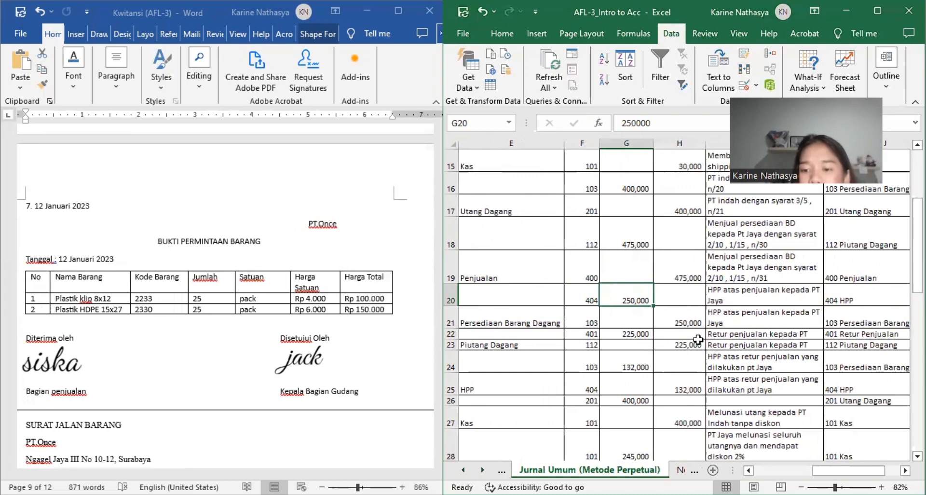
click(721, 334)
double_click(720, 334)
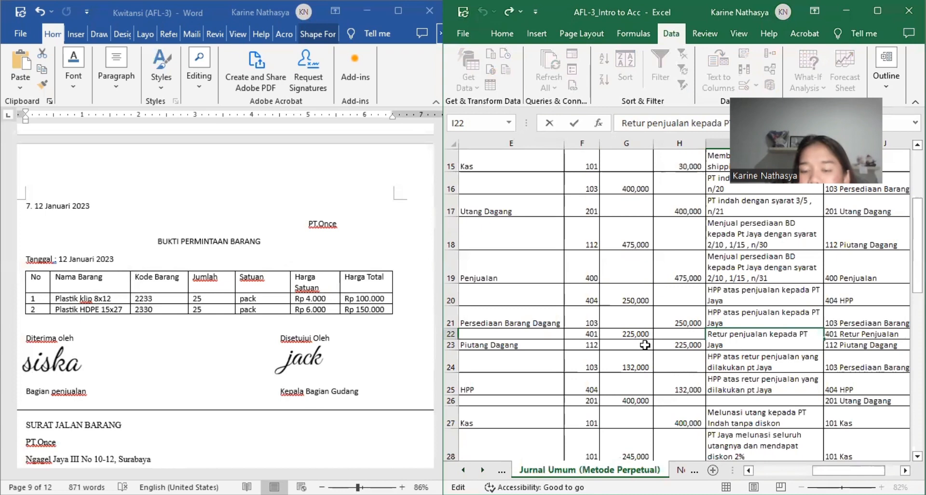
scroll(645, 345, left, 2)
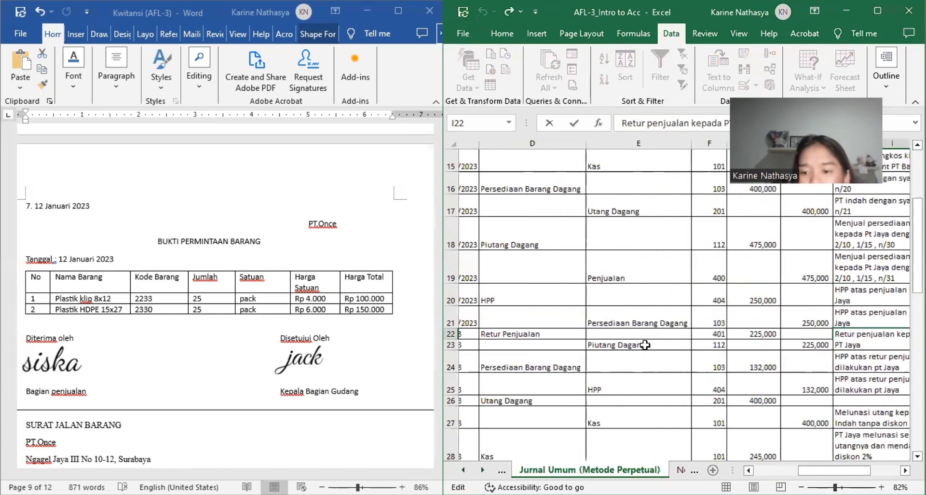
scroll(644, 345, left, 2)
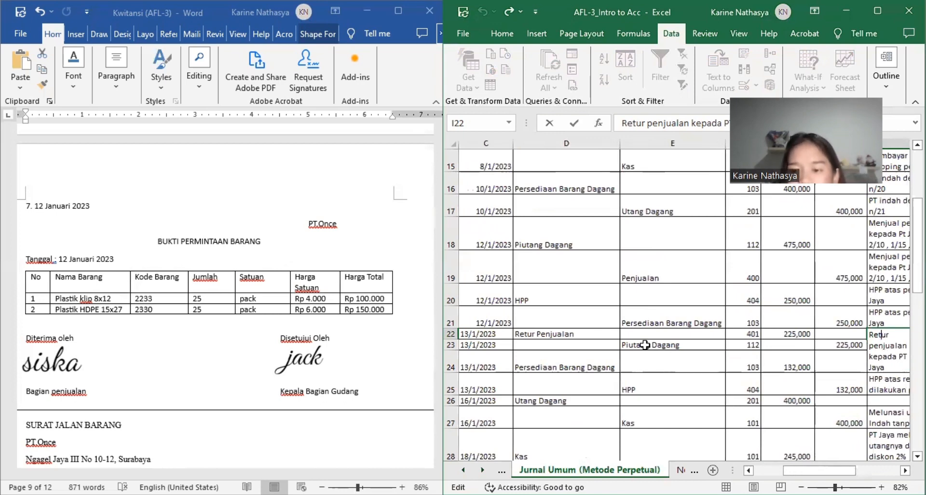
Step: Check the debit amounts in G22 and G24, and read across the Persediaan Barang Dagang and HPP rows of entry 8 to their descriptions
click(773, 347)
click(775, 334)
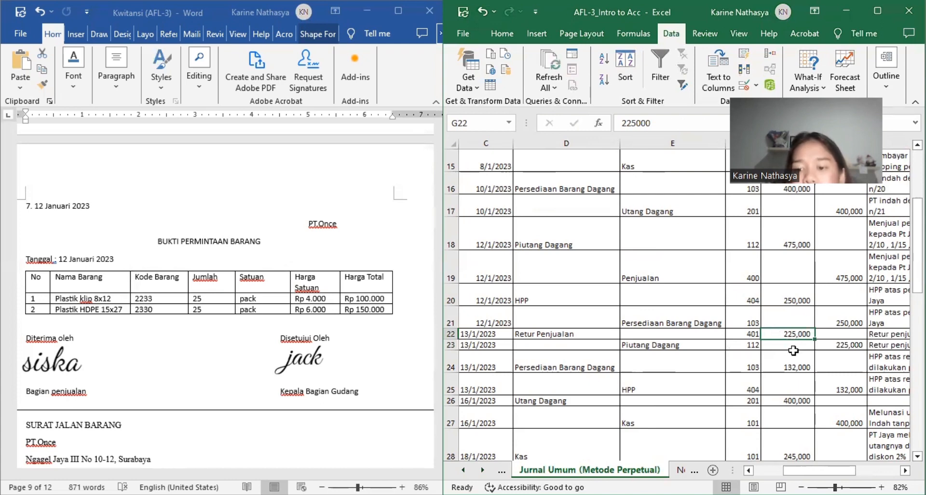
click(795, 365)
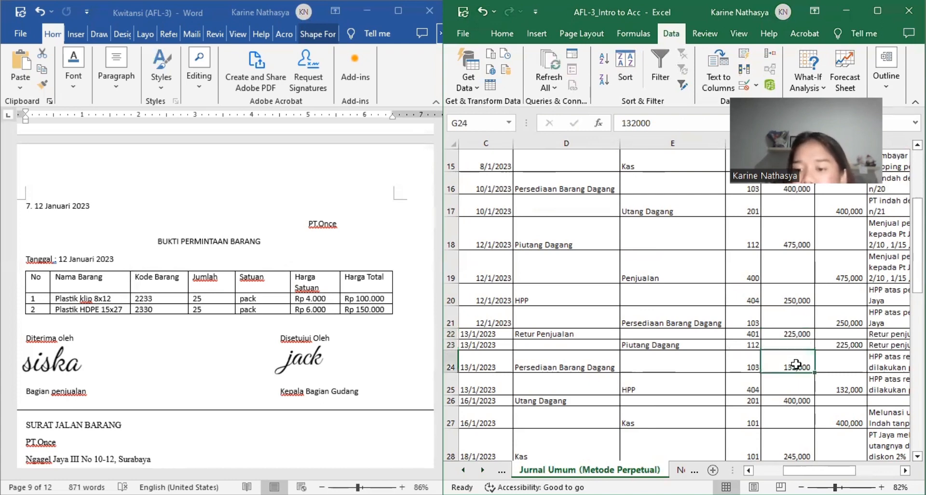
scroll(795, 365, left, 3)
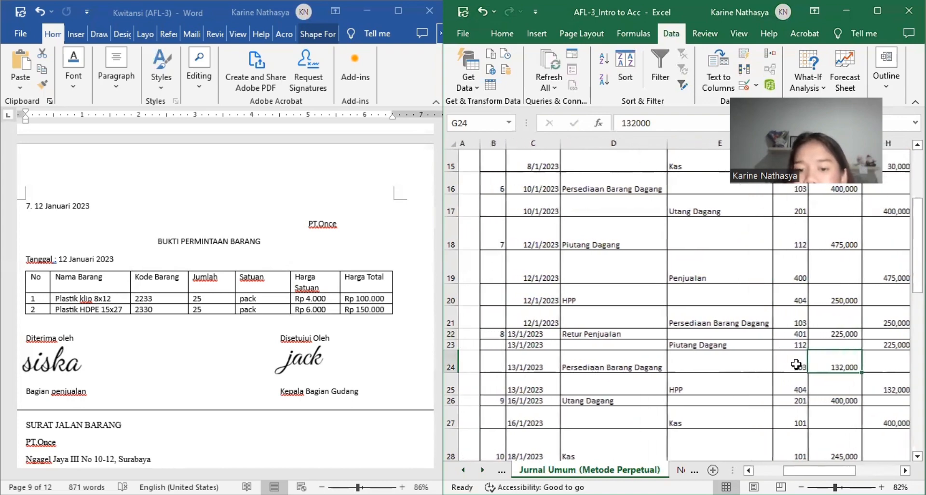
scroll(796, 365, right, 3)
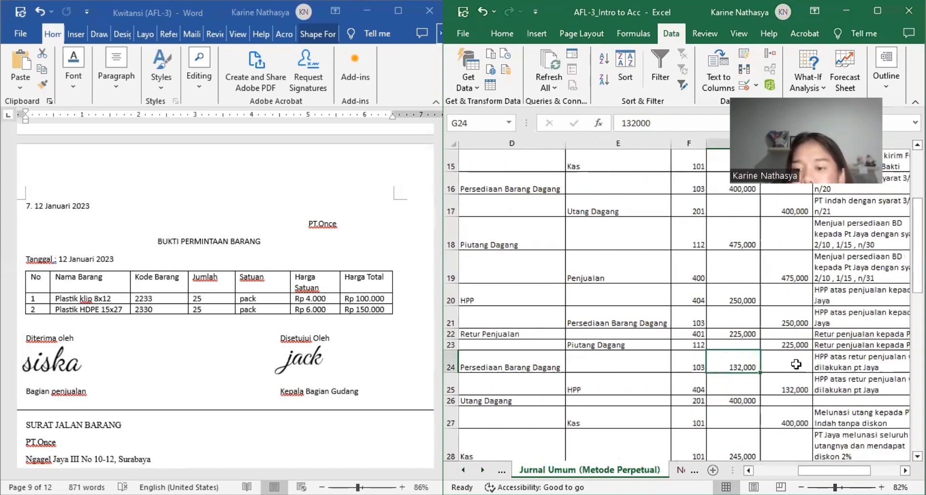
scroll(795, 364, right, 3)
scroll(810, 362, left, 3)
scroll(828, 361, right, 1)
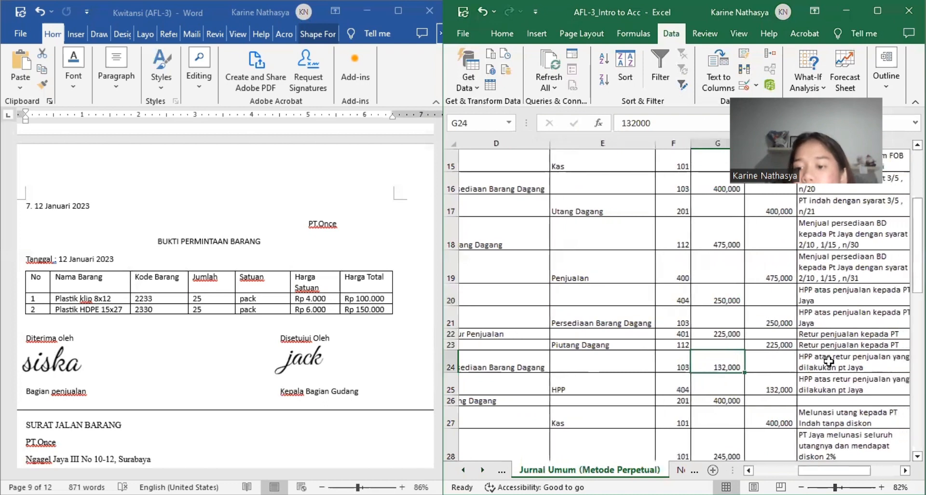
scroll(829, 360, right, 2)
scroll(829, 361, left, 3)
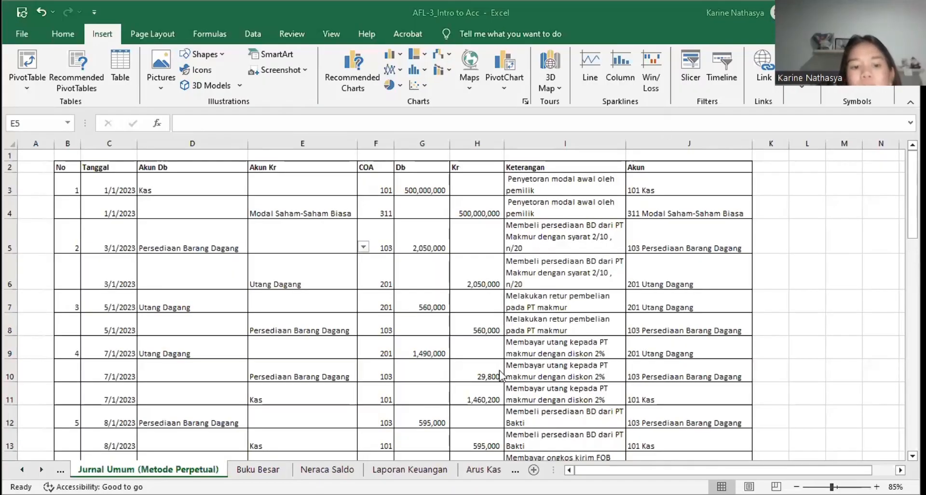
Step: Review the whole perpetual-method journal from entry 1 to entry 13, returning to the entries of 18 to 31 January
scroll(501, 373, down, 4)
scroll(502, 374, down, 10)
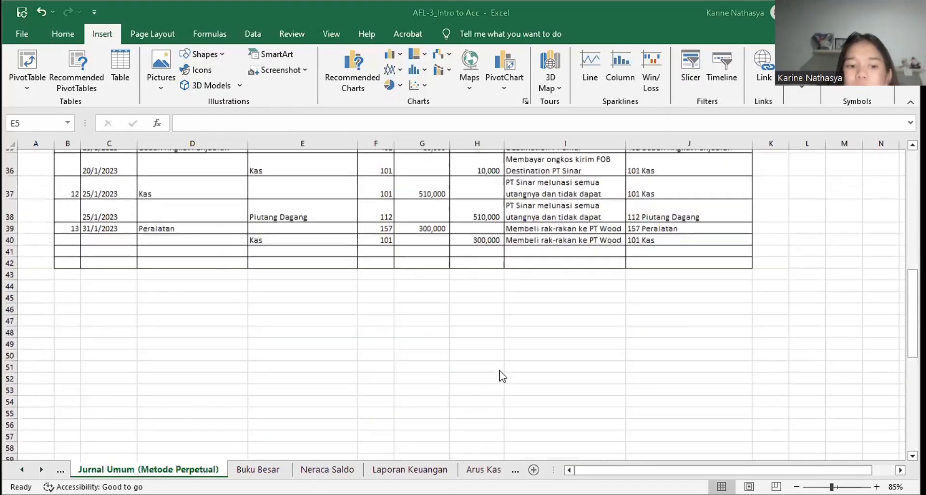
scroll(501, 375, up, 8)
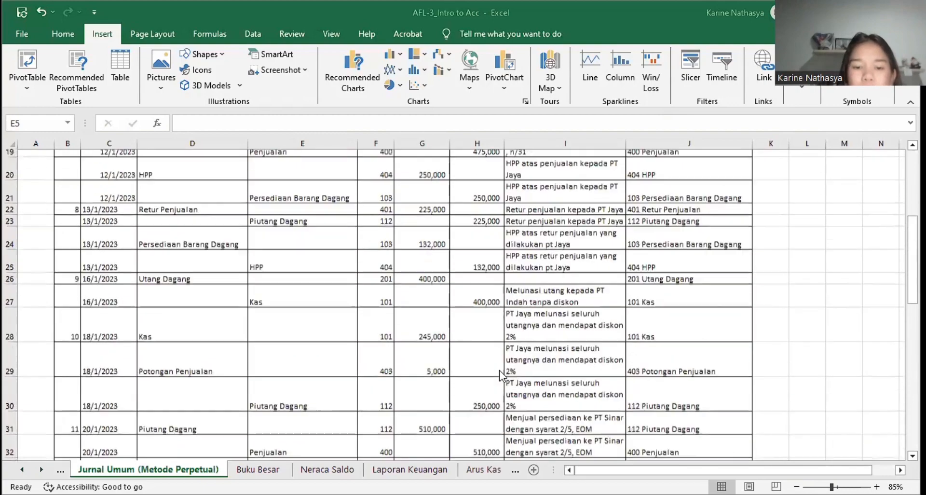
scroll(499, 370, up, 6)
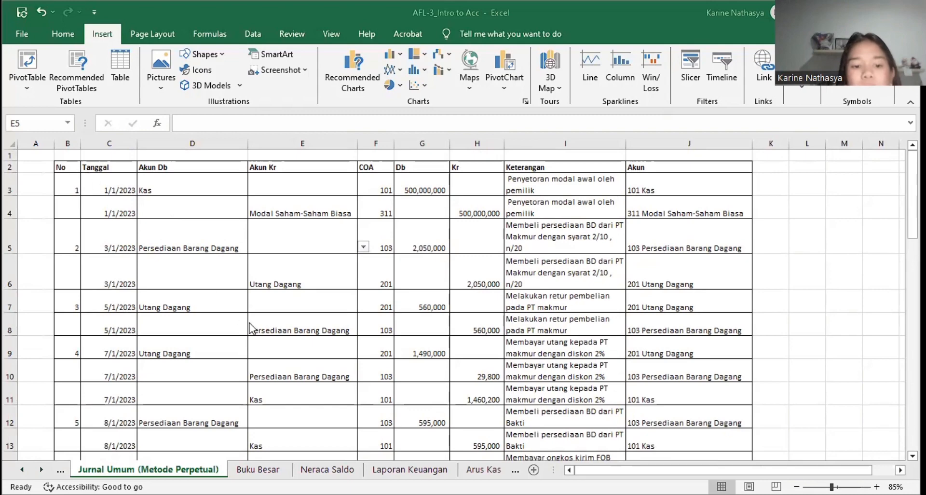
scroll(250, 323, down, 10)
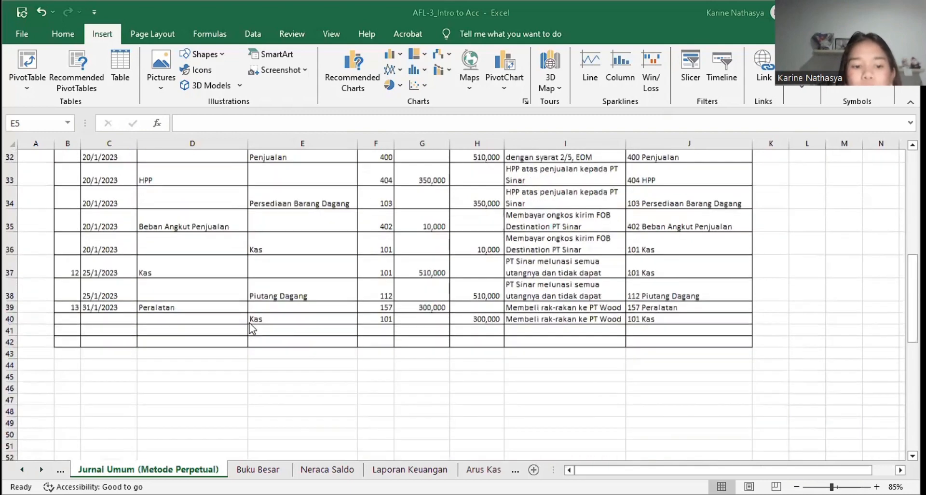
scroll(250, 323, down, 4)
scroll(250, 323, up, 5)
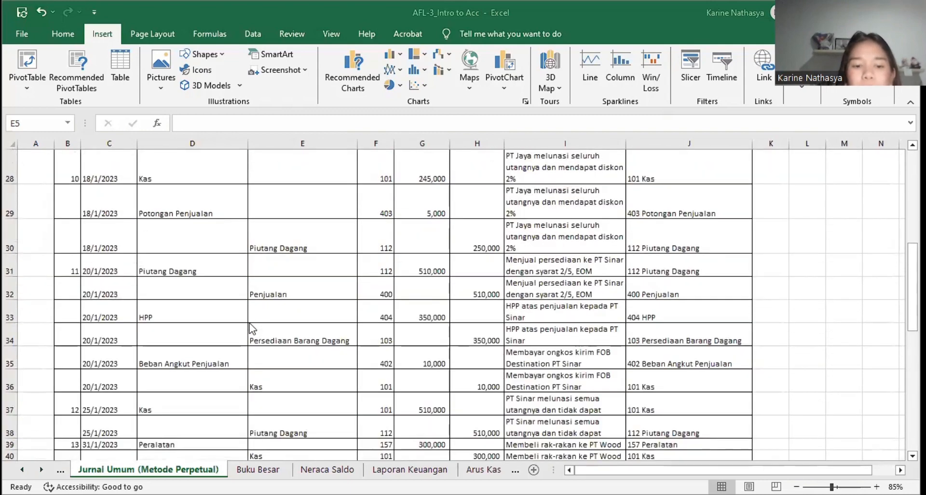
click(256, 332)
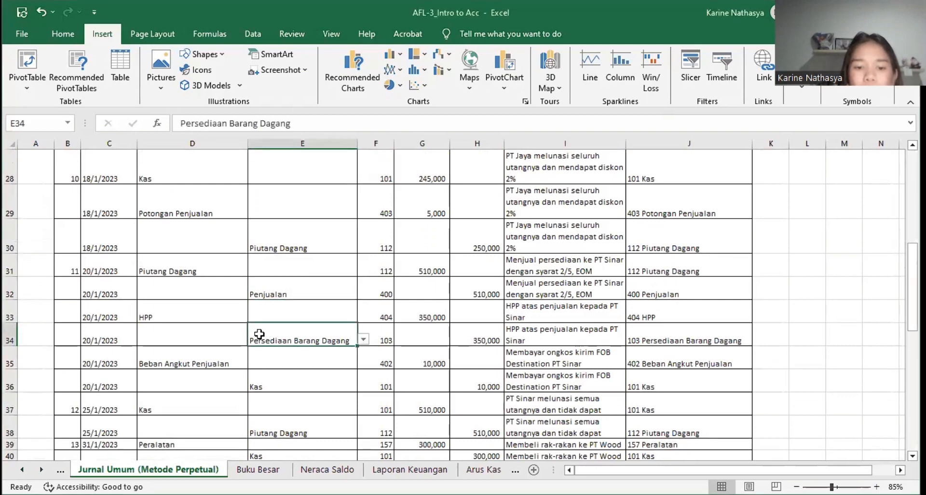
right_click(259, 333)
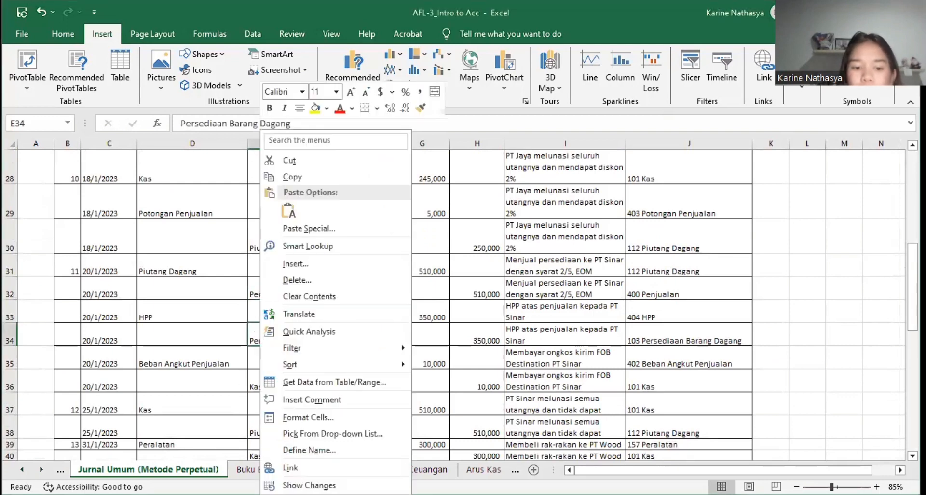
right_click(213, 469)
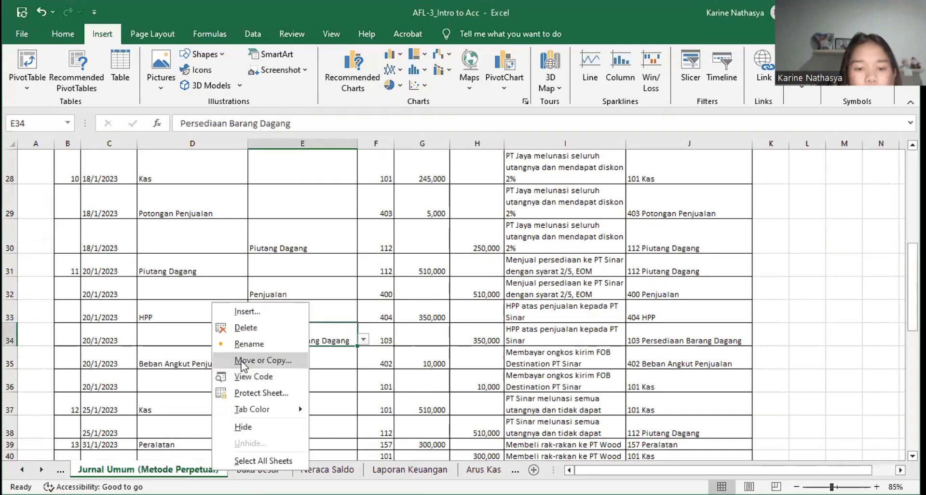
click(241, 362)
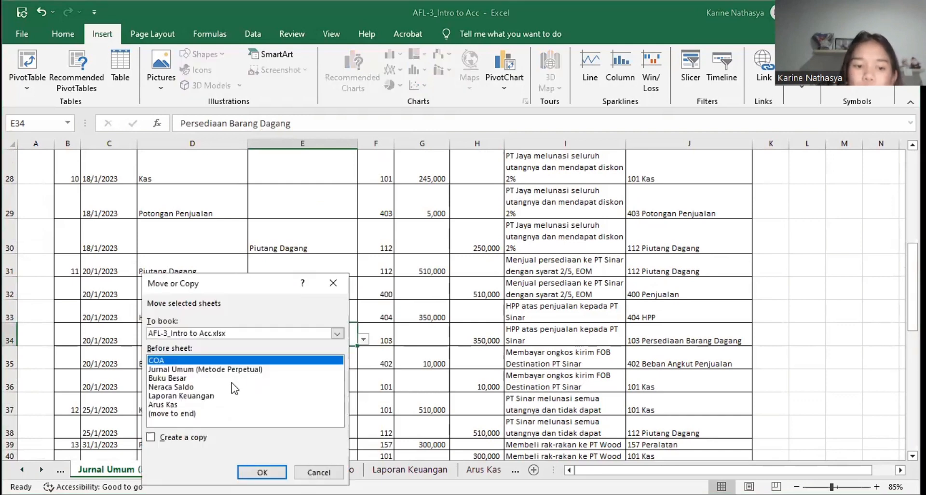
click(179, 377)
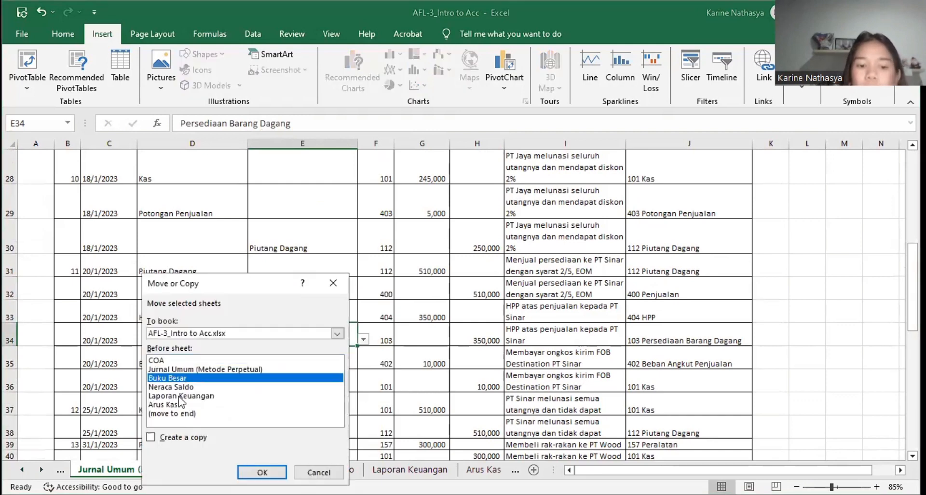
click(332, 282)
Step: Open the Buku Besar sheet and examine the fields and layout areas of the 112 Piutang Dagang pivot table
key(ctrl+Page_Down)
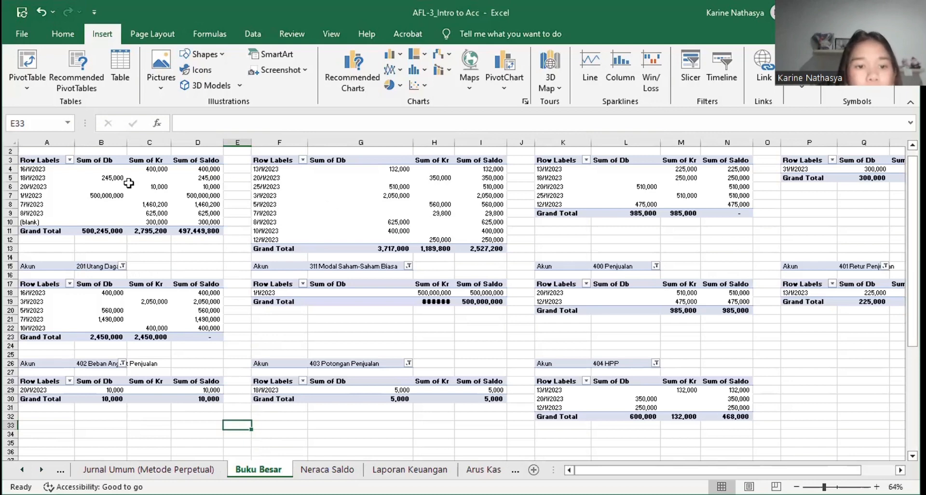
scroll(129, 182, up, 1)
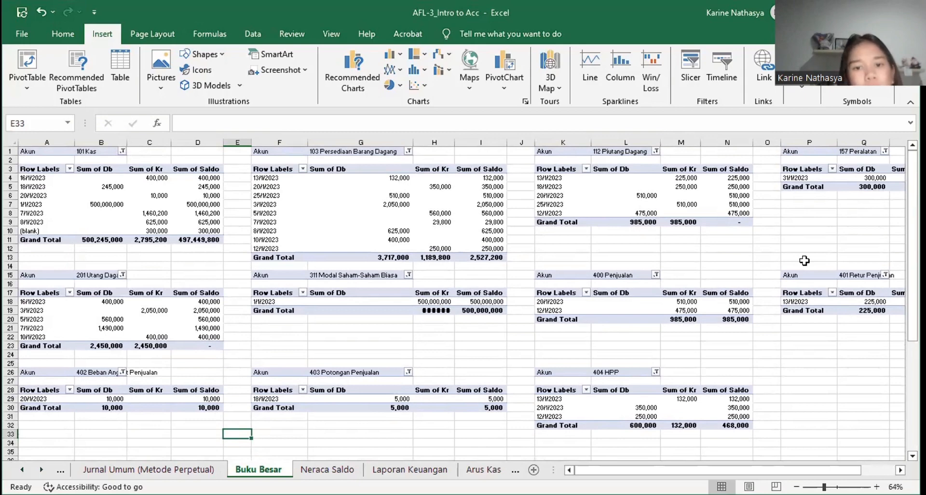
click(545, 177)
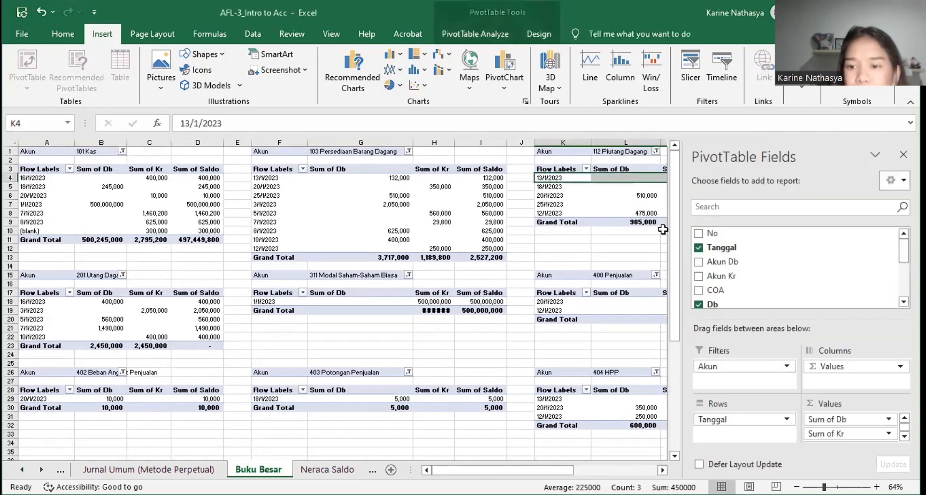
scroll(696, 275, down, 3)
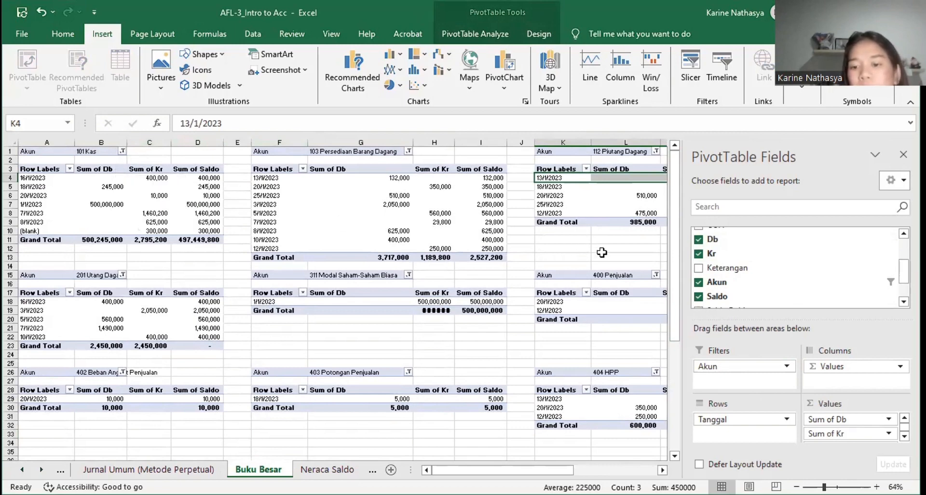
scroll(749, 285, down, 2)
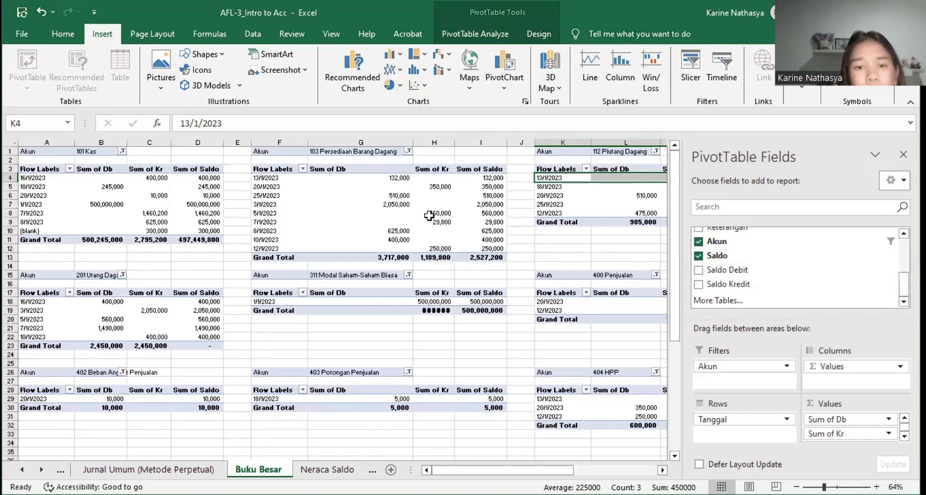
Step: Examine the accounts offered by the Akun filter of the 101 Kas pivot table, down to 404 HPP, leaving the filter as it is
click(66, 153)
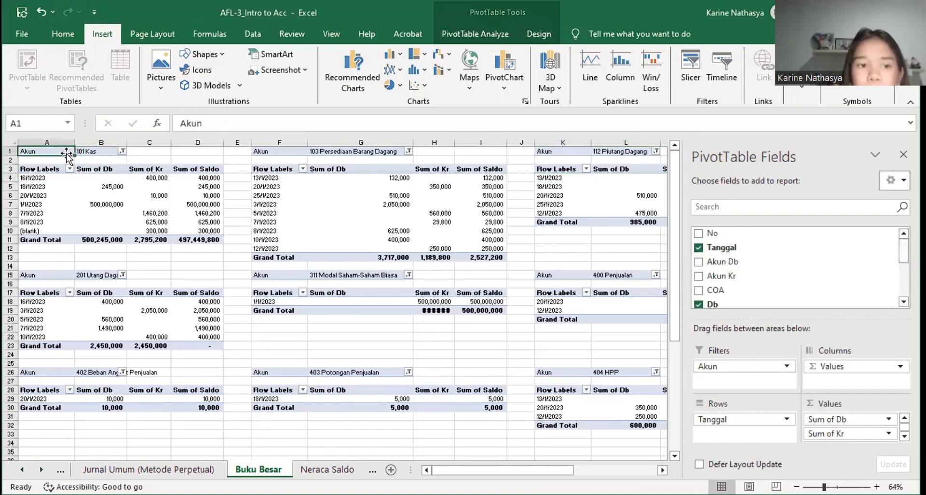
click(117, 153)
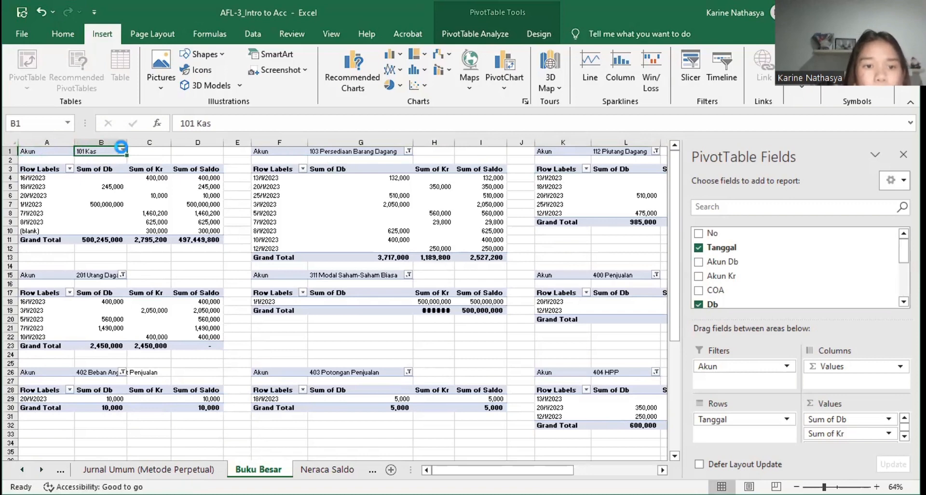
click(124, 153)
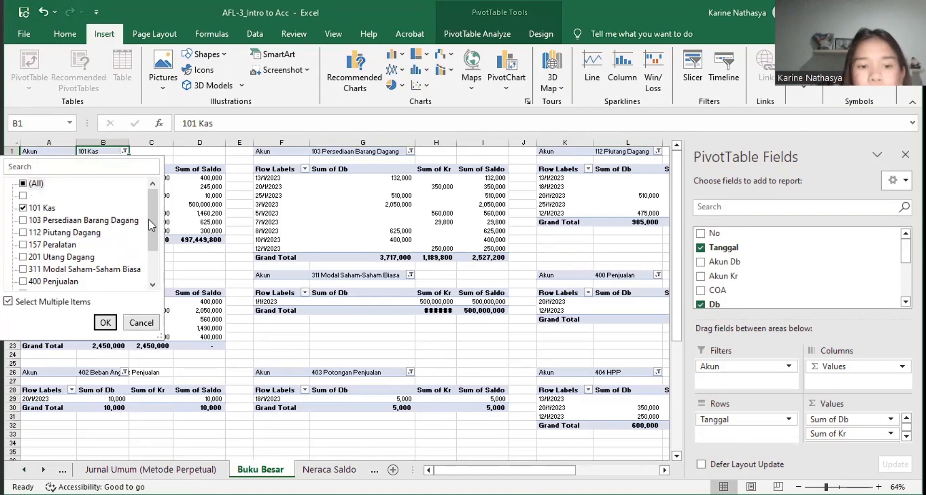
drag(149, 219, 151, 259)
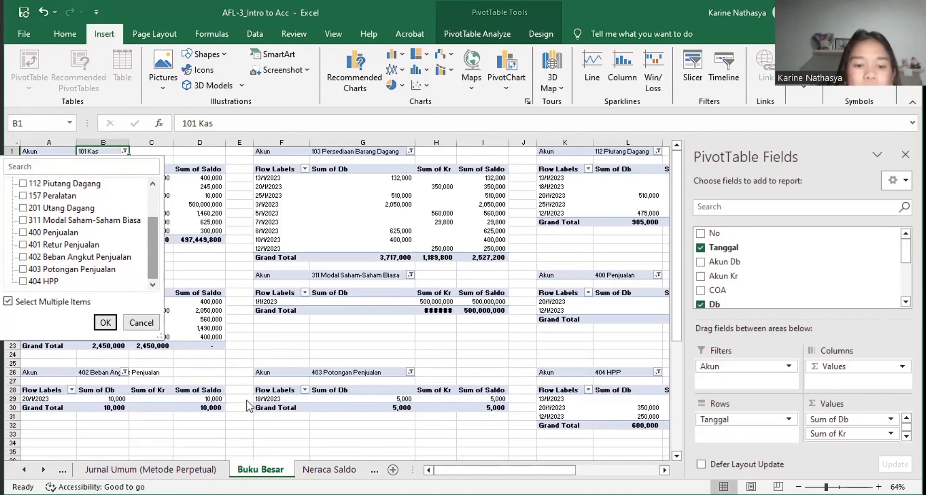
click(421, 448)
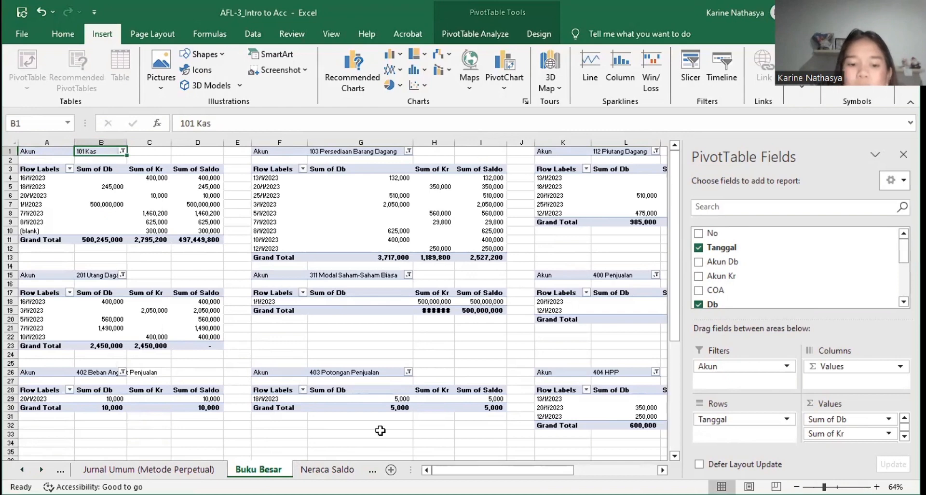
right_click(275, 473)
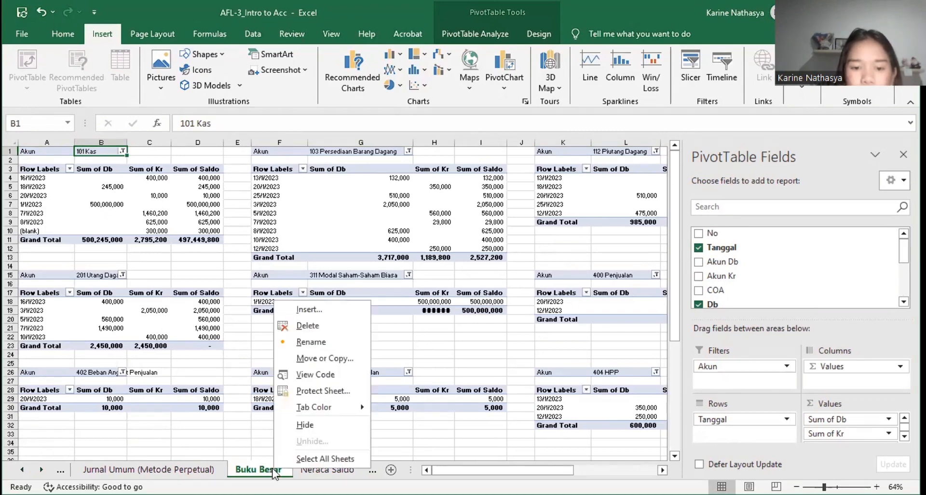
click(225, 407)
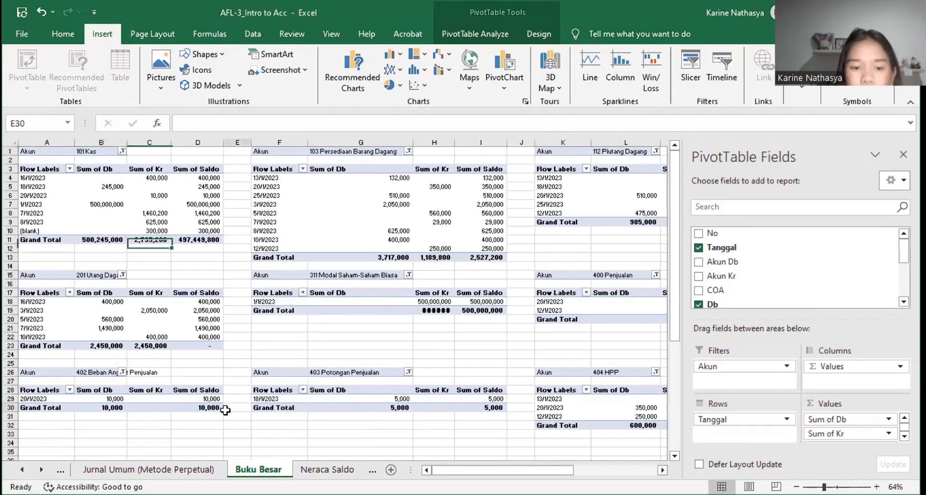
right_click(259, 467)
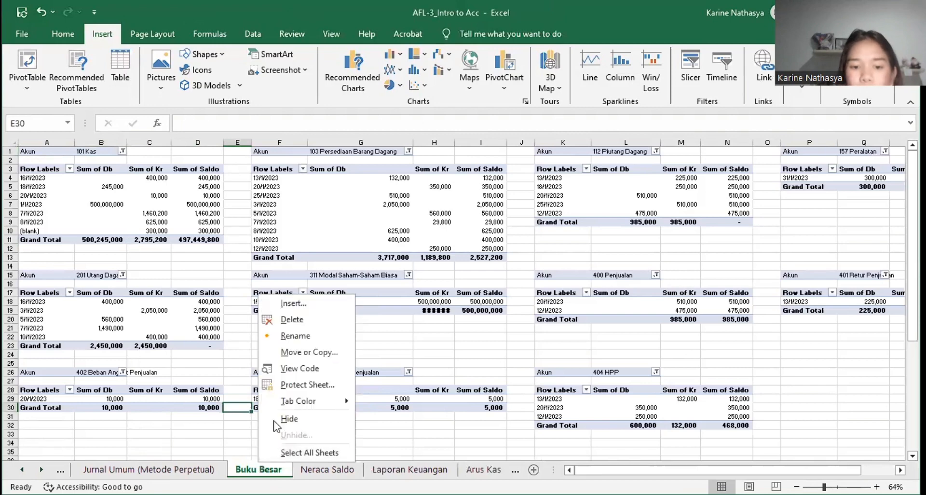
click(282, 353)
click(240, 379)
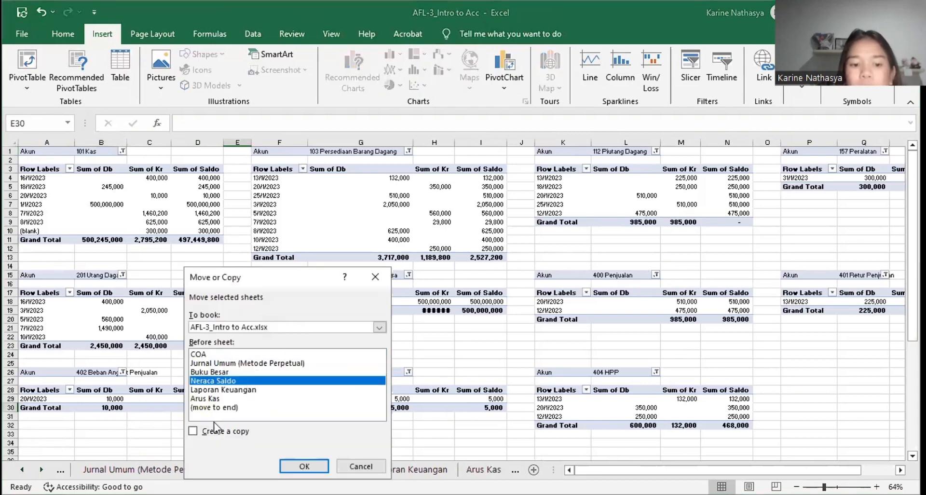
click(375, 280)
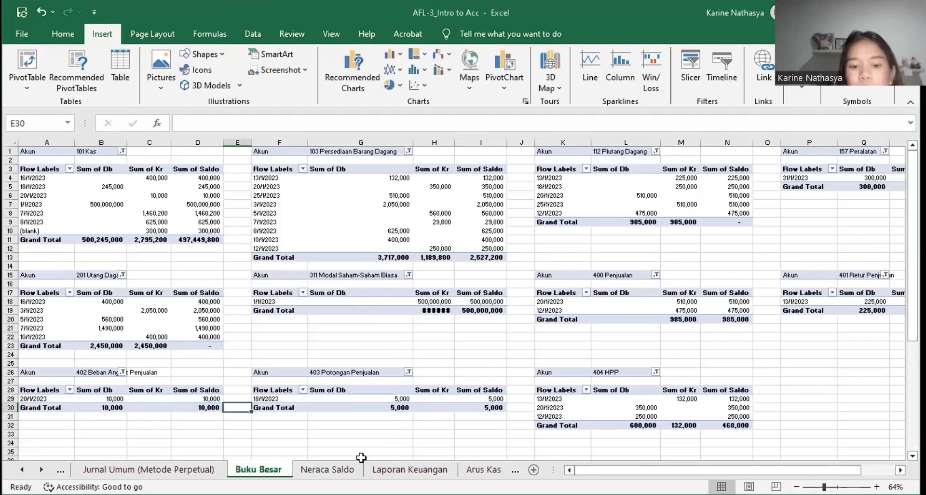
Step: Open the Neraca Saldo sheet and examine its pivot table fields down to Saldo Debit and Saldo Kredit
click(343, 467)
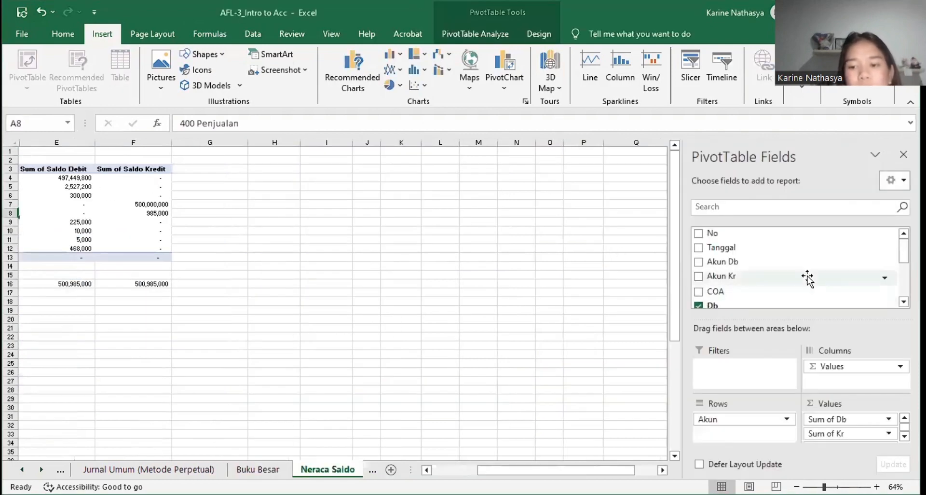
scroll(807, 278, down, 2)
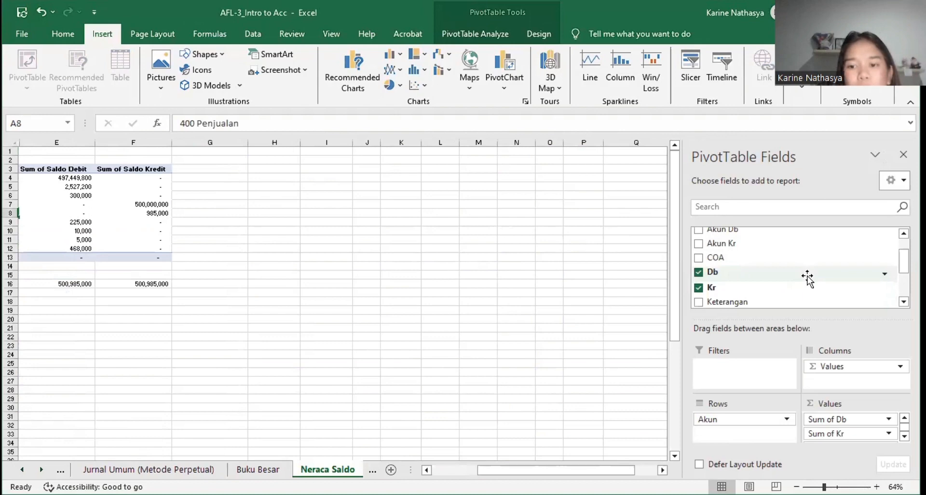
scroll(807, 279, up, 2)
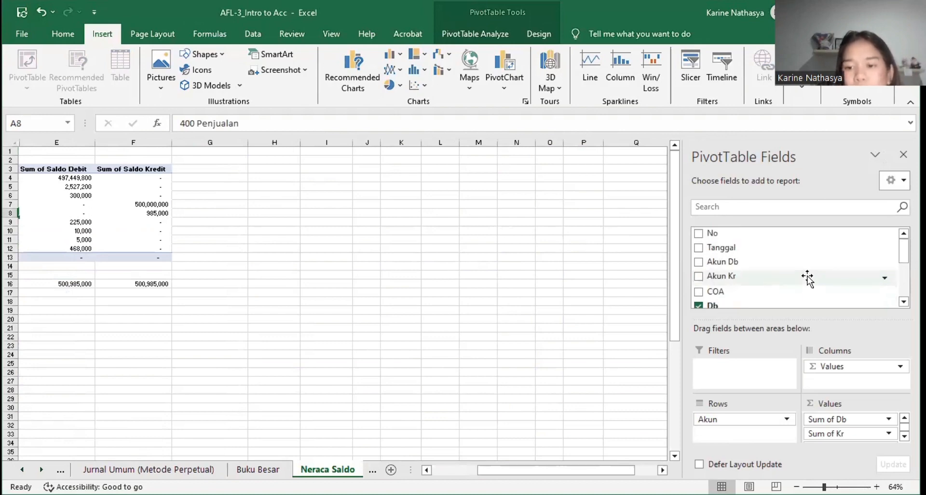
scroll(807, 278, down, 4)
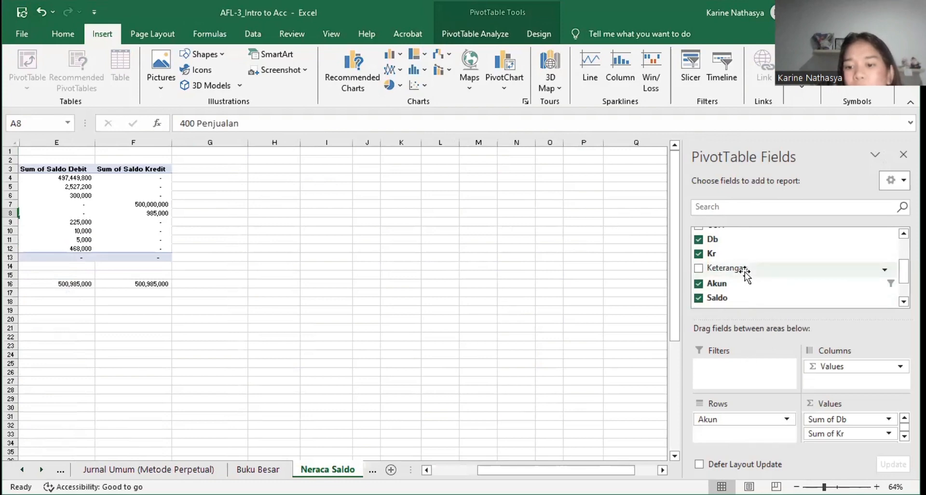
scroll(745, 273, down, 2)
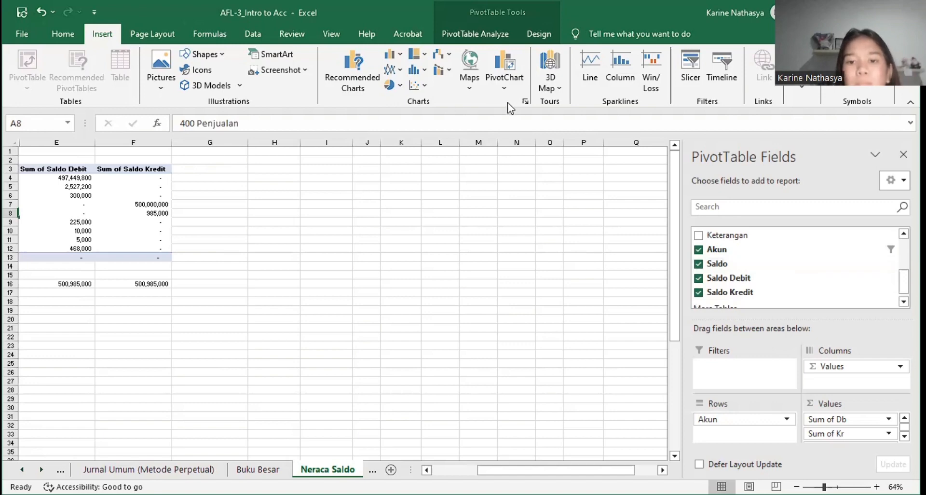
Step: Examine the Fields, Items, & Sets options of the Neraca Saldo pivot table, including Calculated Field, without choosing one
click(131, 186)
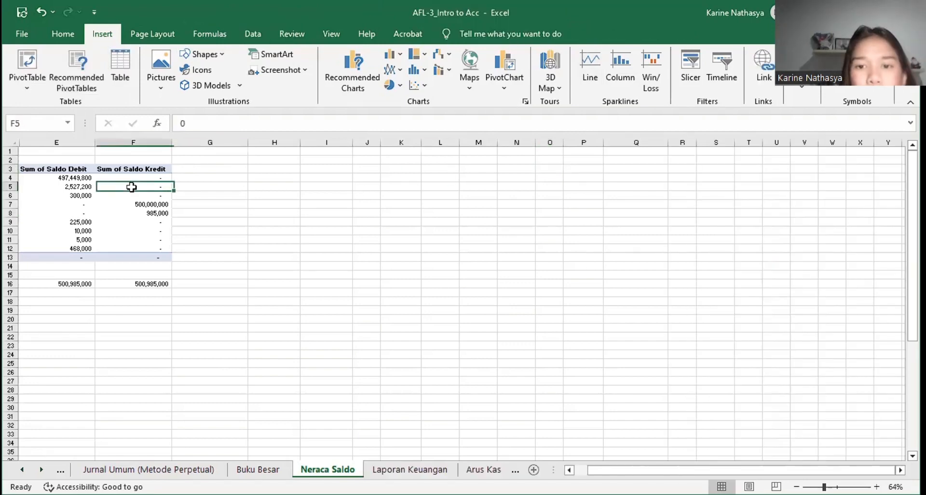
click(254, 35)
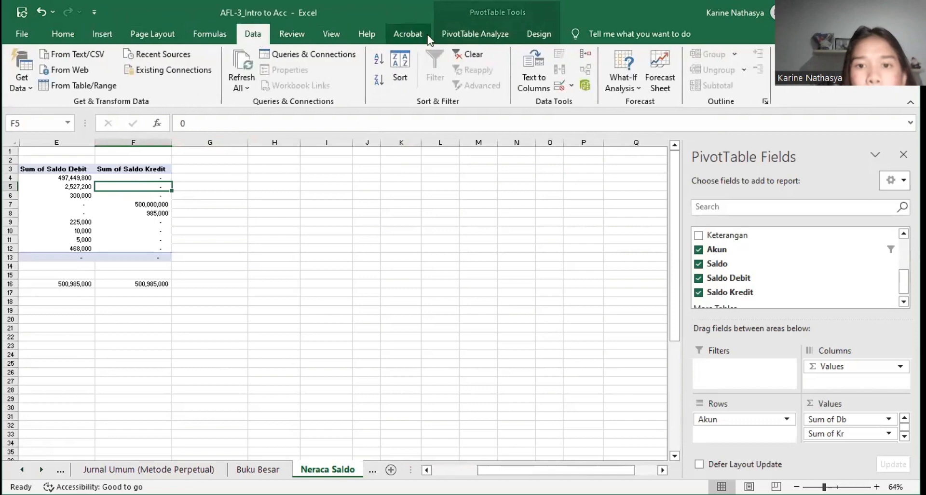
click(448, 38)
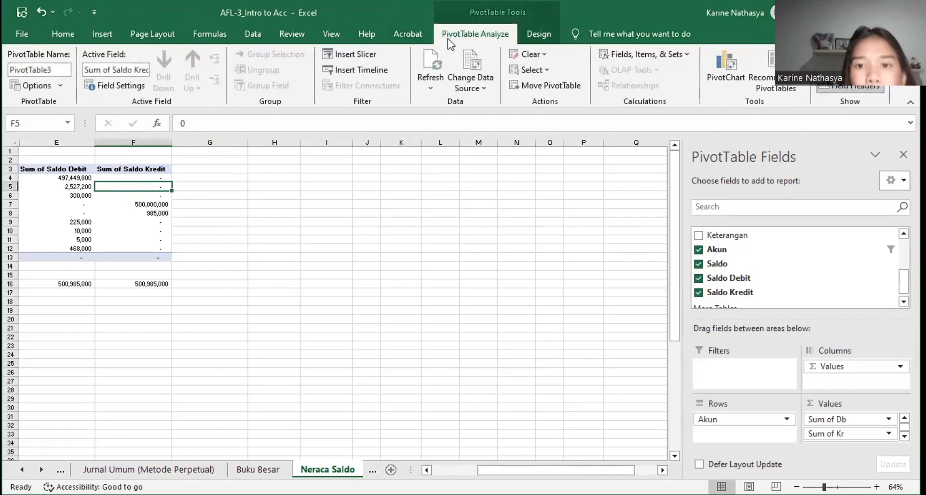
click(627, 54)
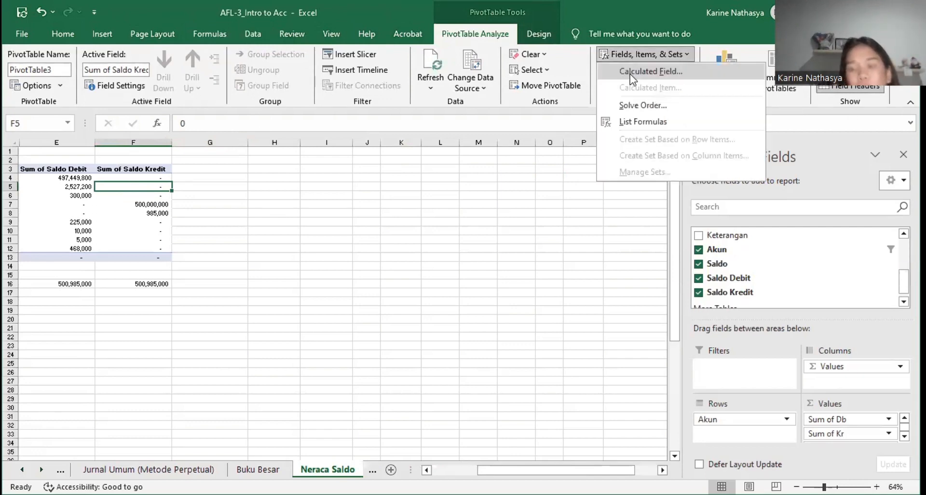
click(673, 260)
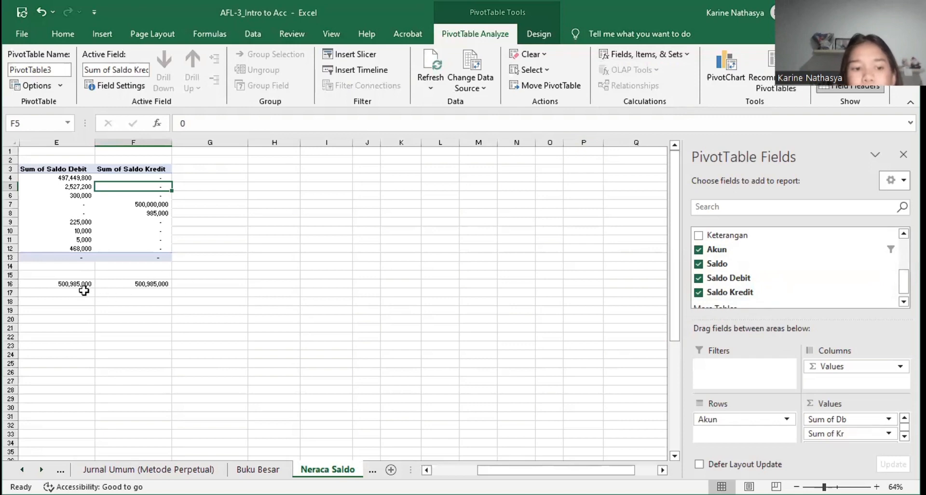
Step: Open the Laporan Keuangan sheet and inspect the formulas for total deductions in J8 and Penjualan in J6 of the Laporan Laba Rugi
ctrl+scroll(84, 290, up, 2)
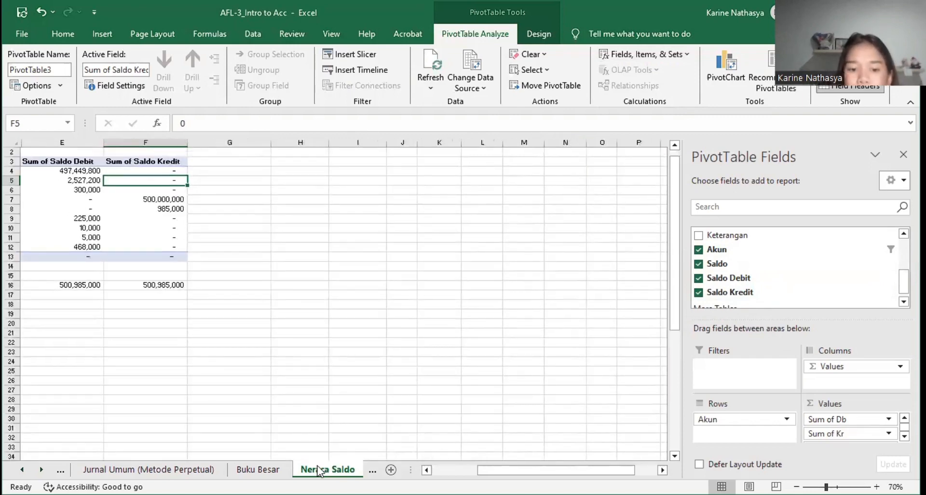
scroll(321, 471, right, 2)
click(261, 470)
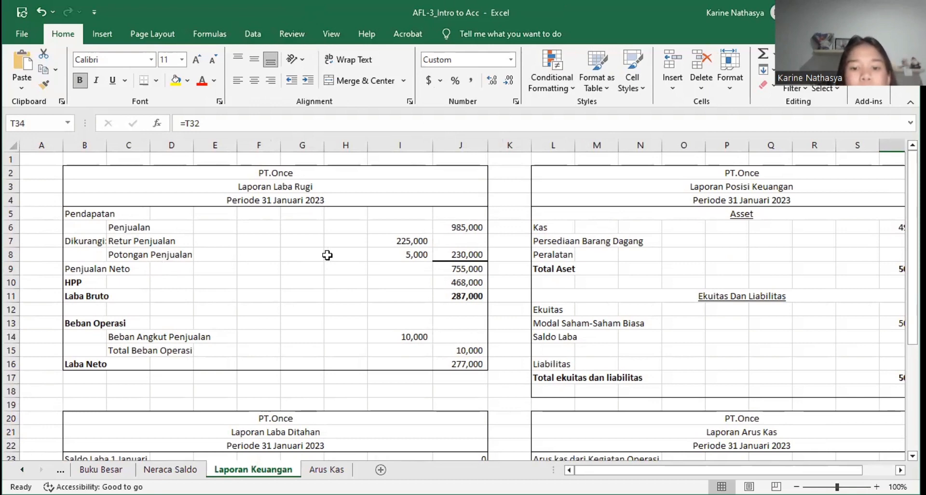
click(448, 254)
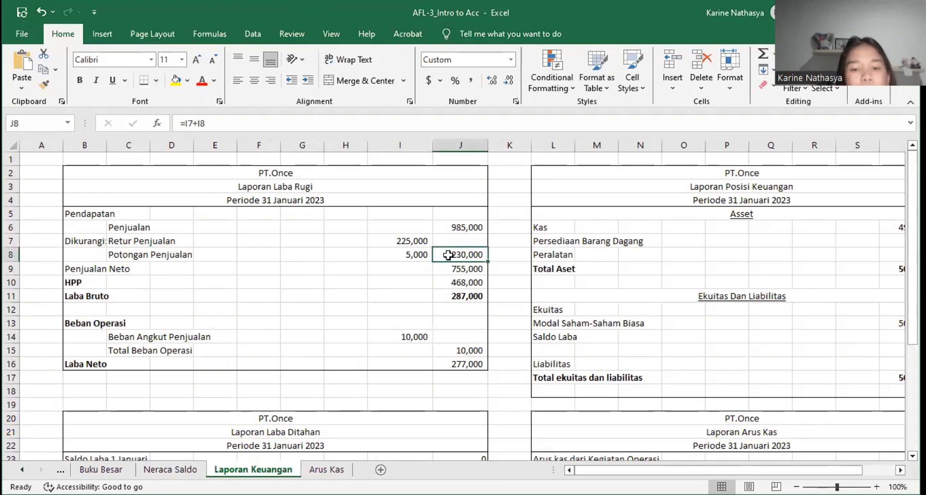
click(445, 229)
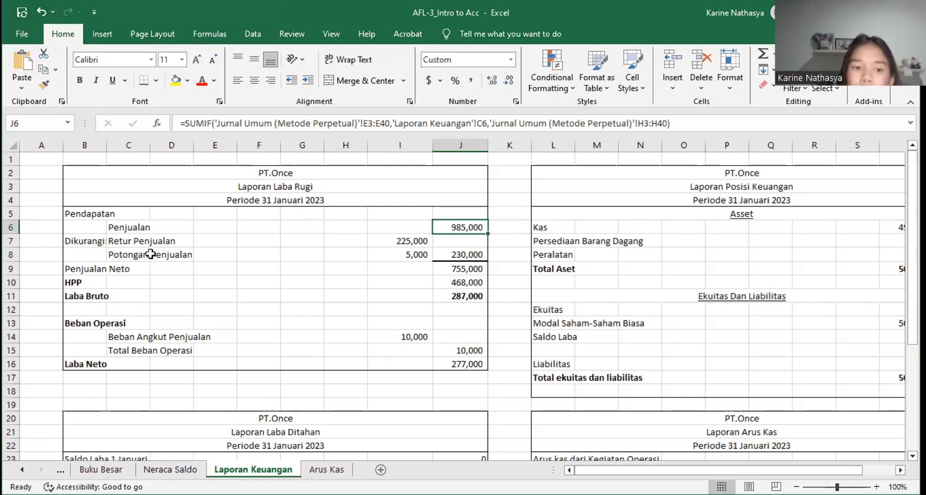
click(154, 230)
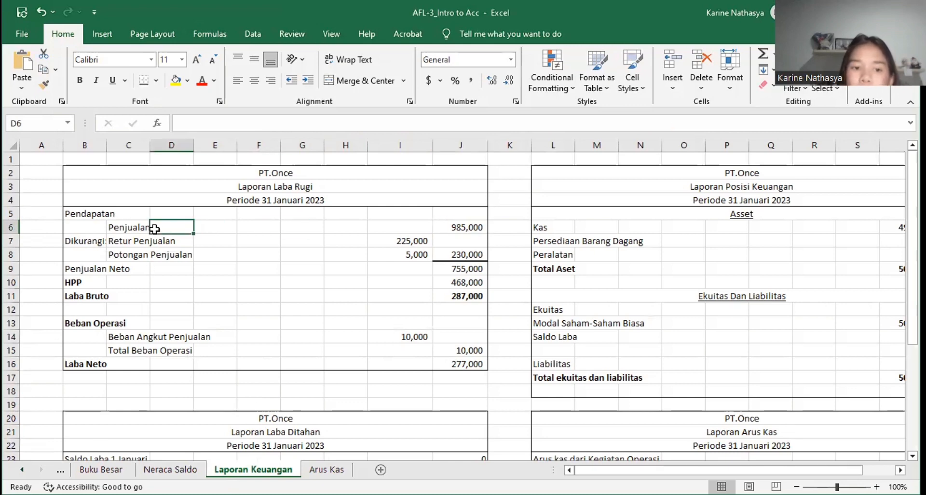
click(468, 226)
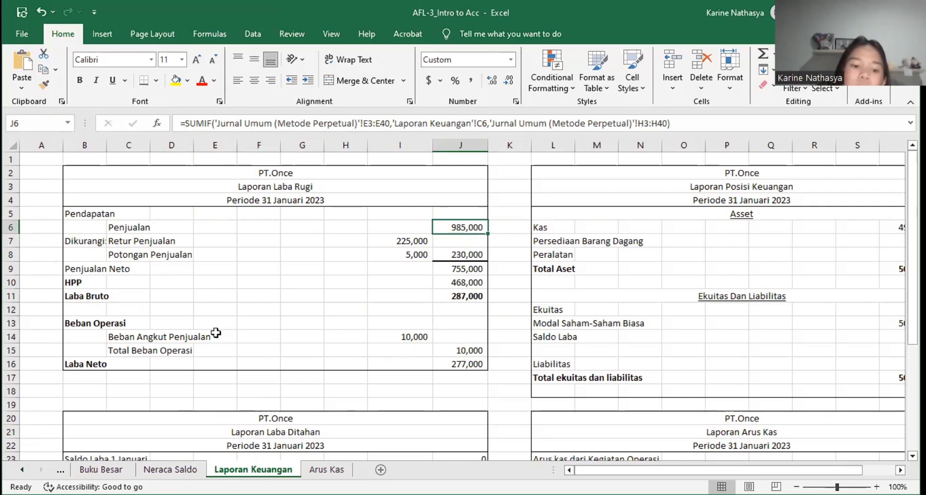
Step: Check the account names and their debit and credit balances on the Neraca Saldo sheet, and return to Laporan Keuangan
click(170, 468)
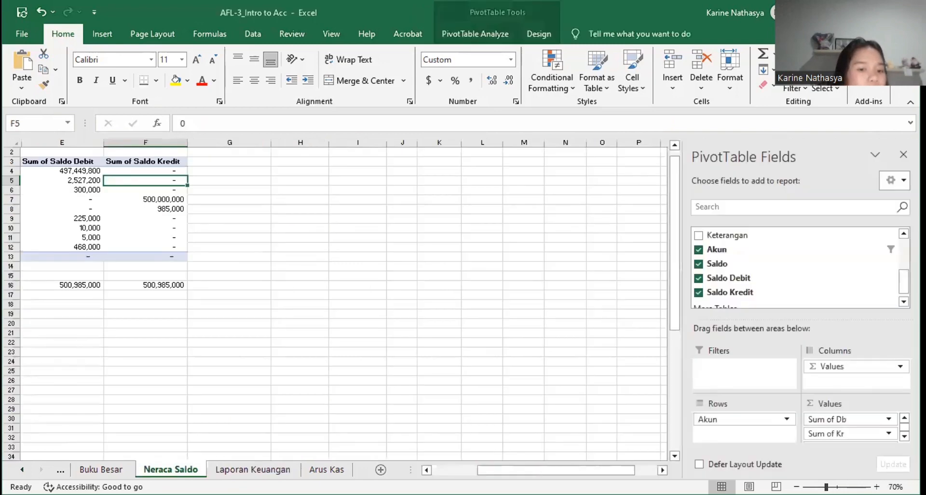
scroll(63, 199, left, 2)
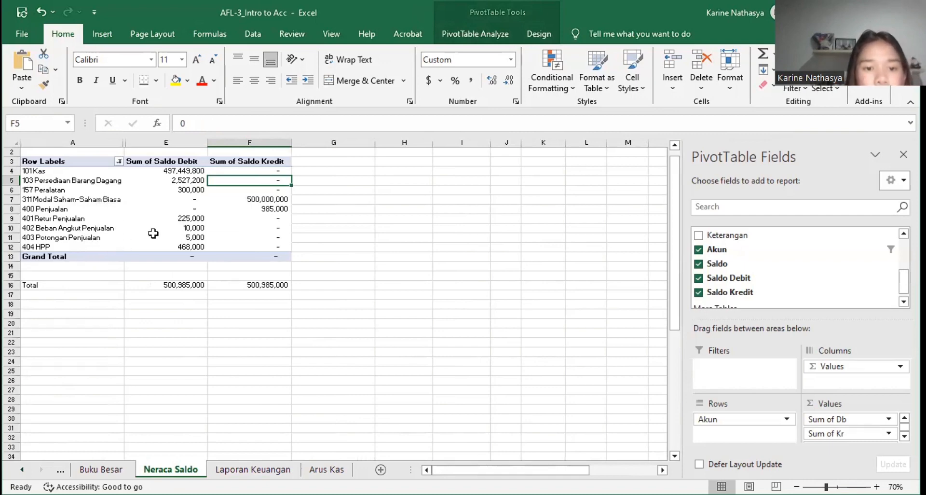
click(253, 469)
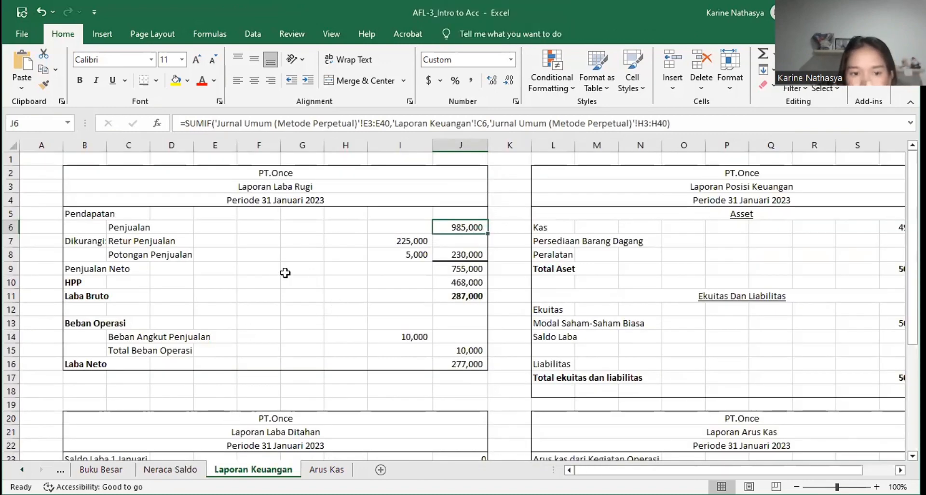
Step: Inspect the Penjualan Neto formula in J9 and the HPP formula in J10, checking 404 HPP against the Neraca Saldo sheet
click(443, 269)
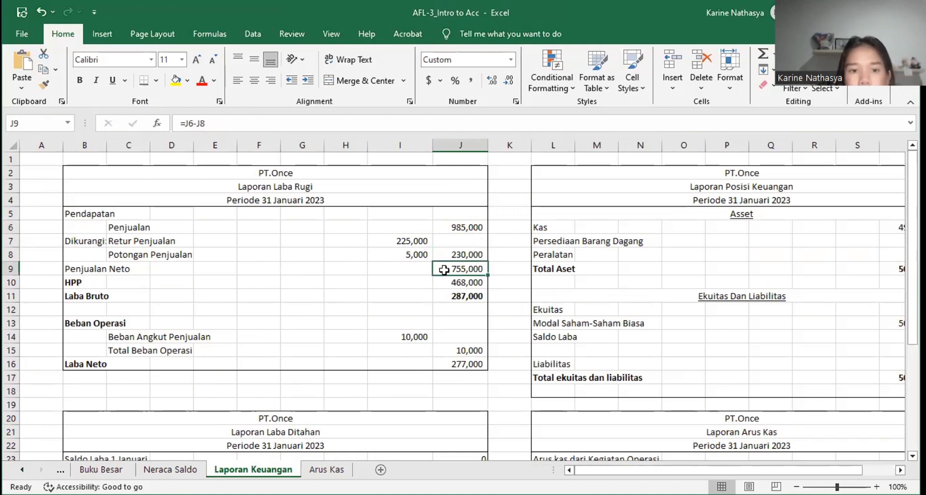
click(453, 231)
click(450, 270)
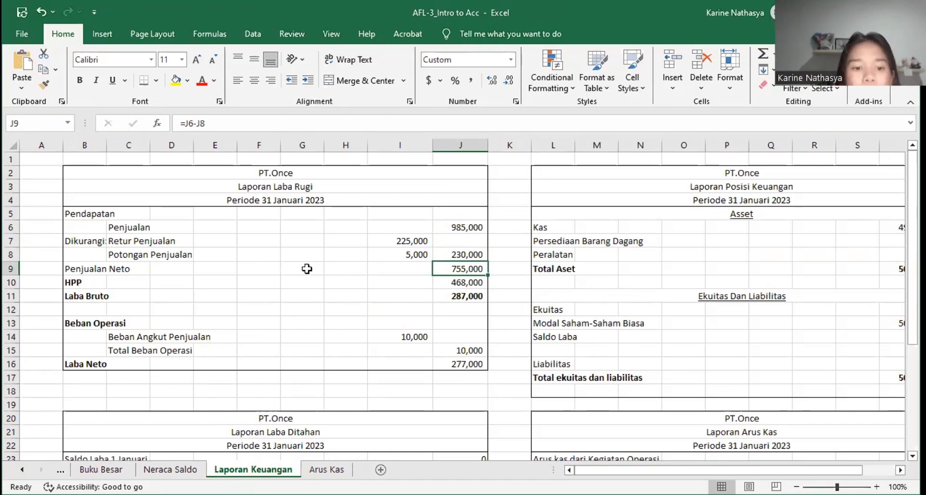
click(448, 286)
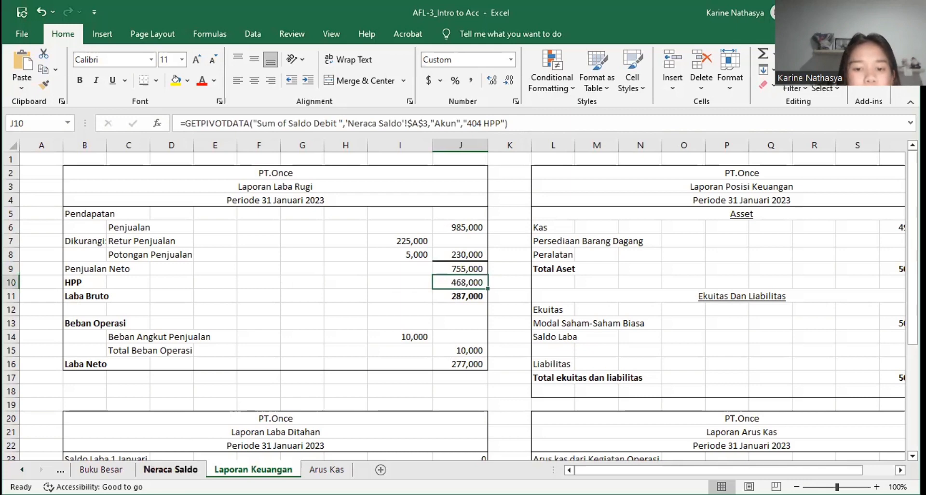
click(170, 468)
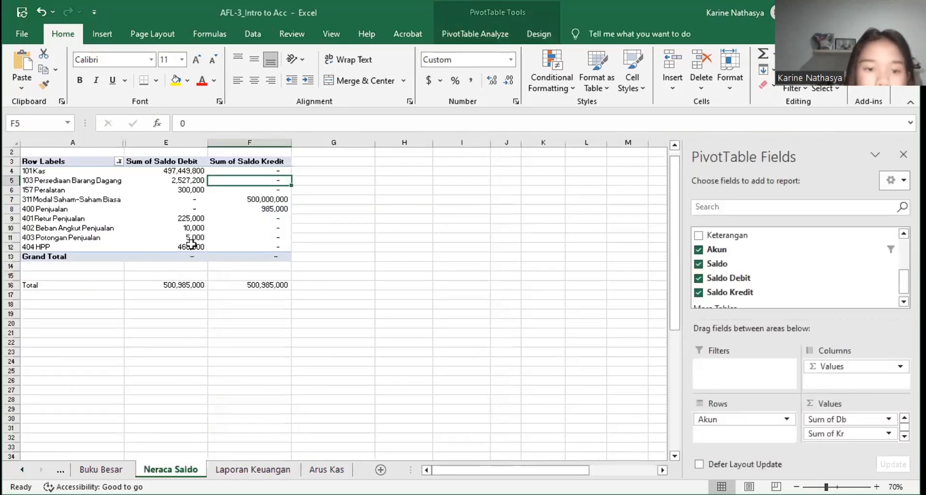
click(252, 469)
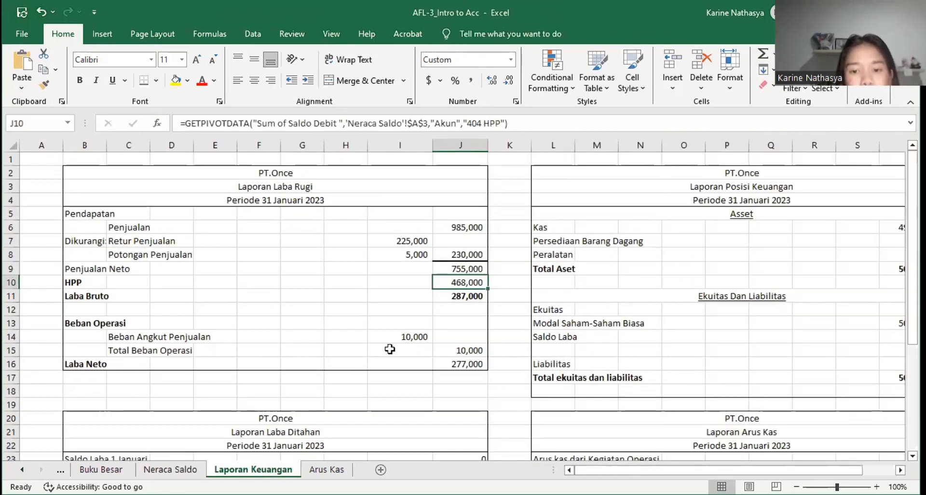
Step: Inspect the formulas for Laba Bruto in J11, Beban Angkut Penjualan in I14 and Total Beban Operasi in J15
click(445, 296)
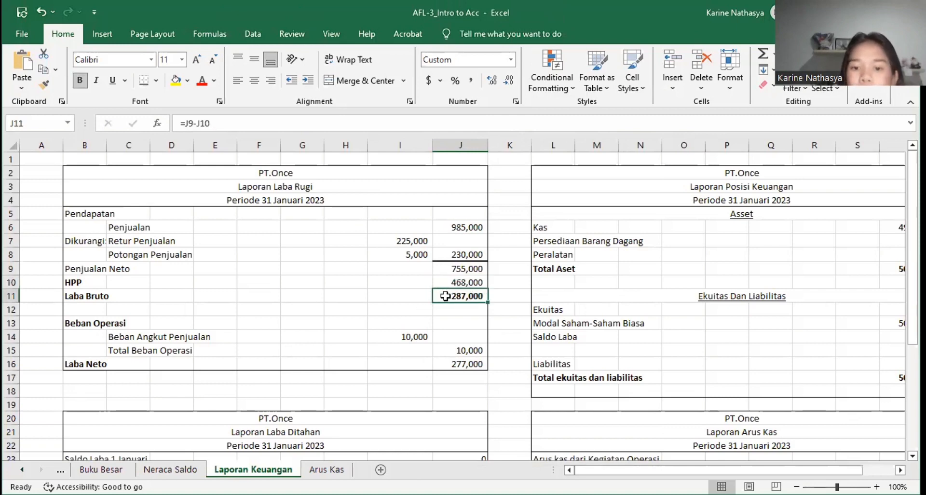
click(436, 271)
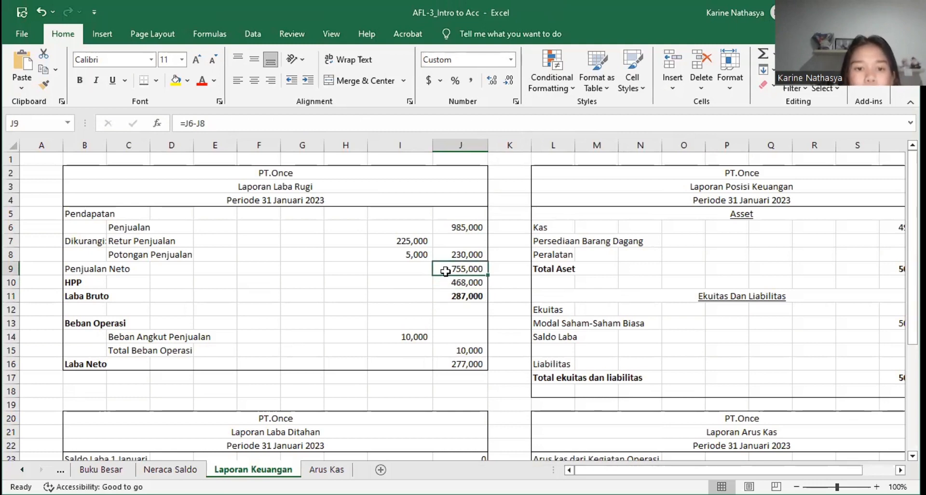
click(453, 305)
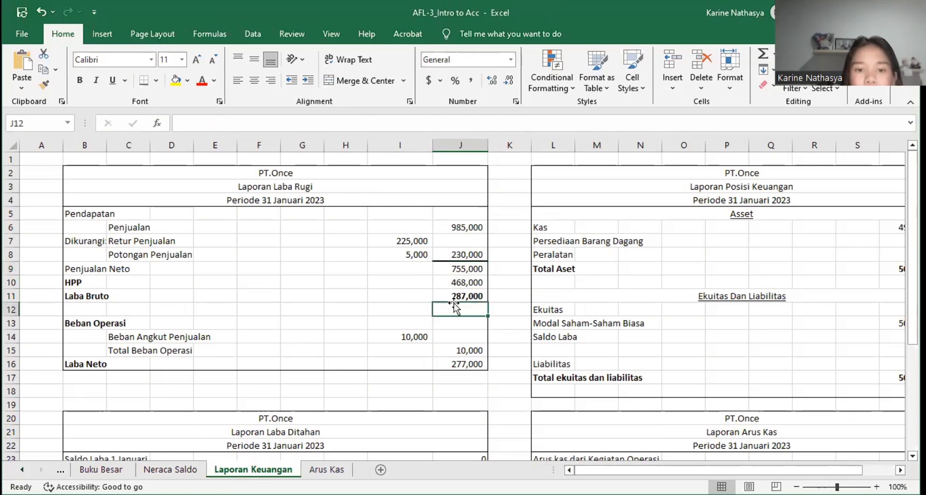
click(451, 296)
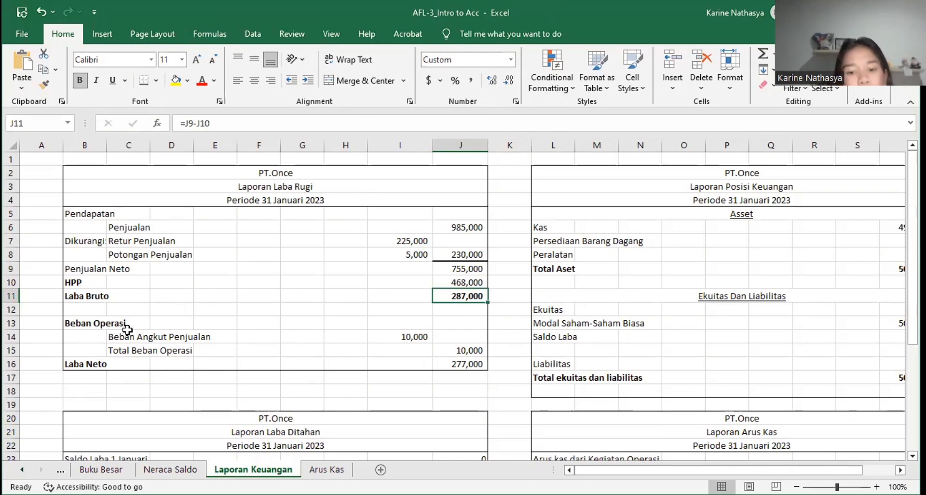
click(376, 334)
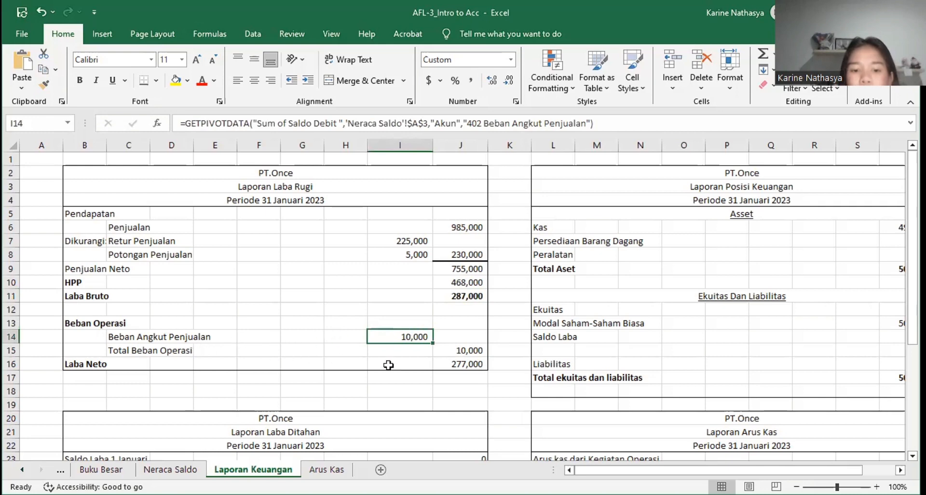
click(459, 351)
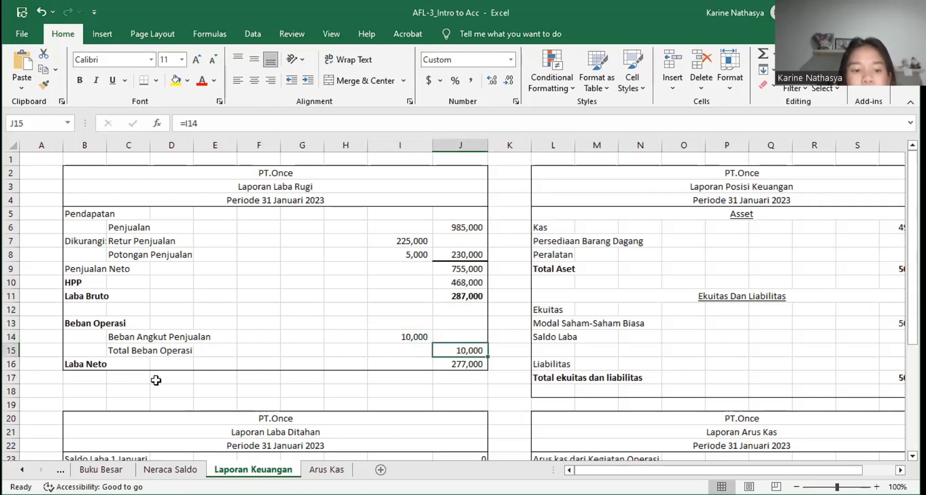
Step: Inspect the Laba Neto formula in J16 and compare it with the Laba Neto line in the Laporan Laba Ditahan below
click(442, 368)
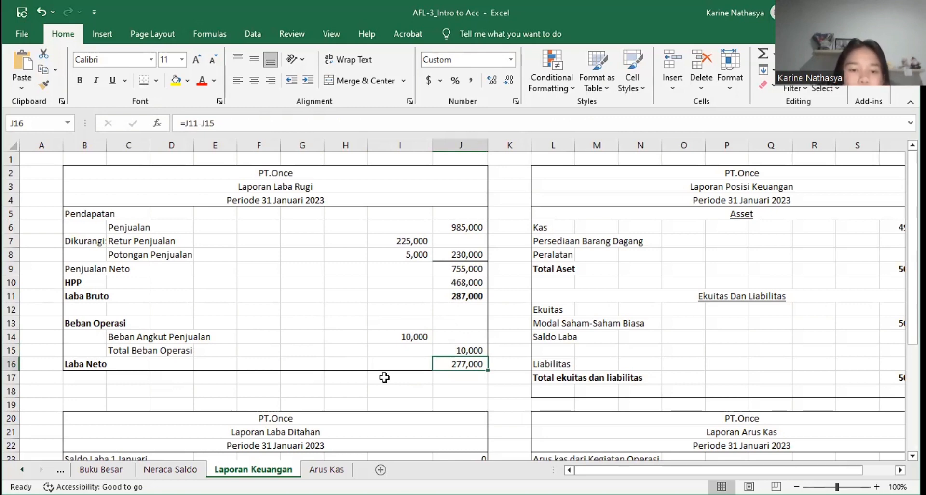
scroll(384, 377, down, 2)
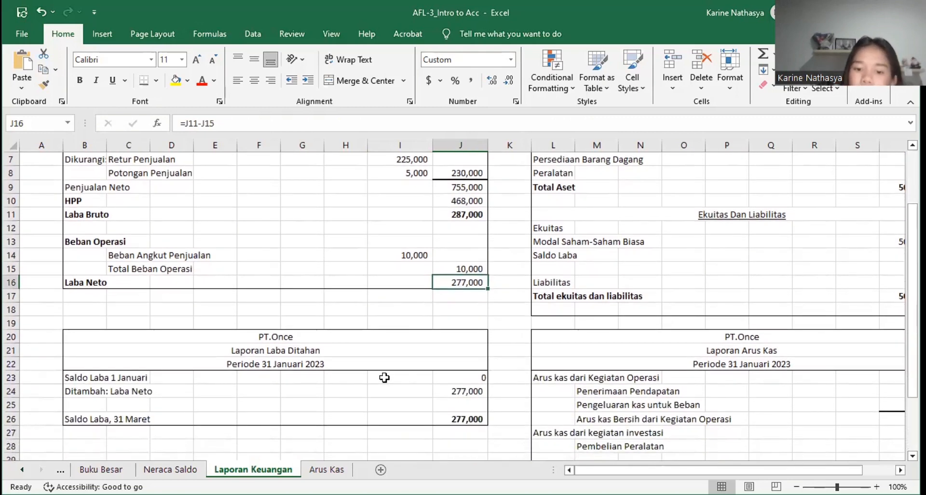
scroll(384, 377, down, 1)
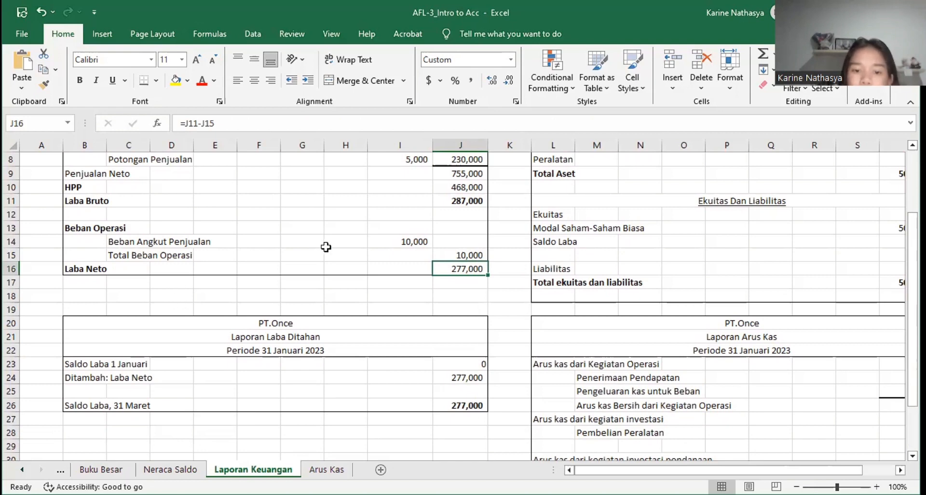
scroll(324, 246, up, 3)
scroll(325, 247, down, 2)
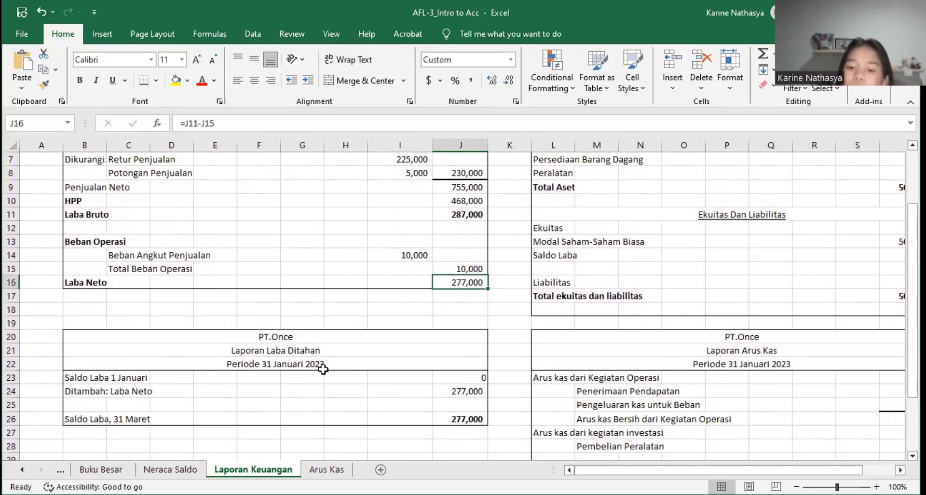
scroll(531, 371, up, 2)
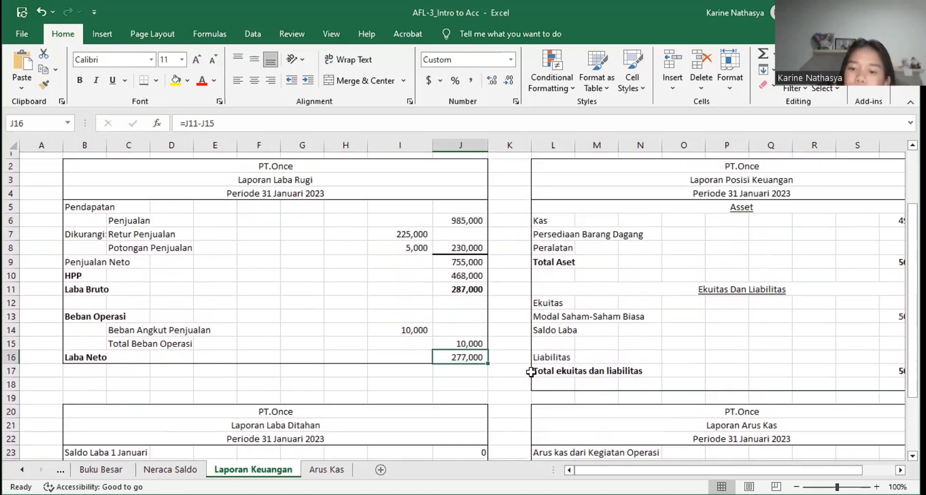
Step: Inspect the asset formulas in T6 to T9 of the Laporan Posisi Keuangan, checking their source accounts on the Neraca Saldo sheet
scroll(530, 372, right, 3)
scroll(531, 372, right, 1)
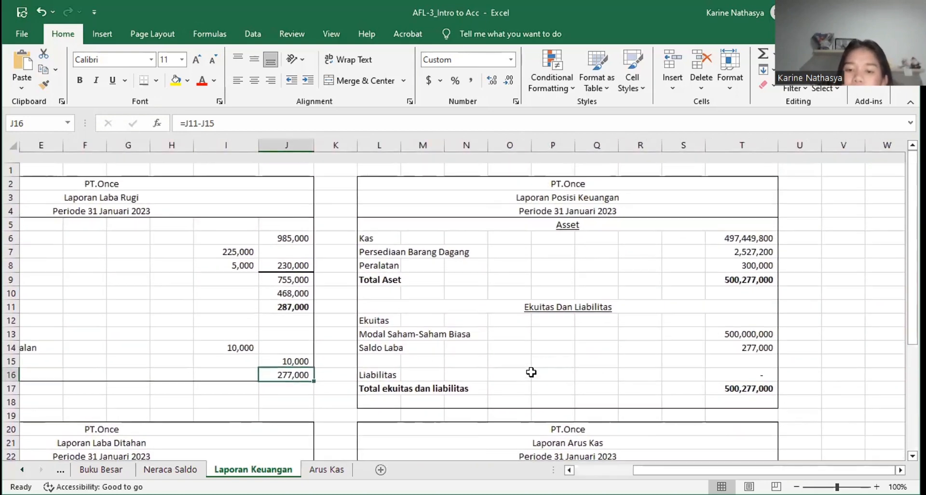
scroll(531, 372, left, 3)
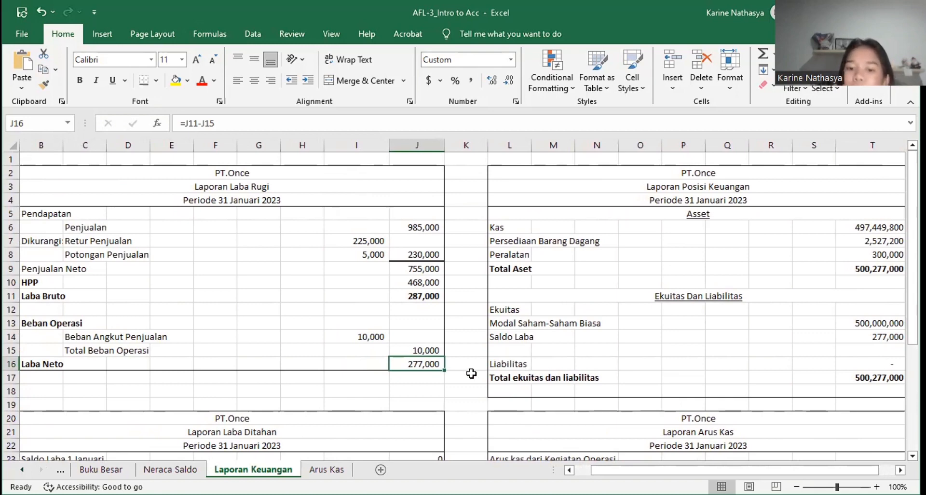
scroll(471, 373, right, 1)
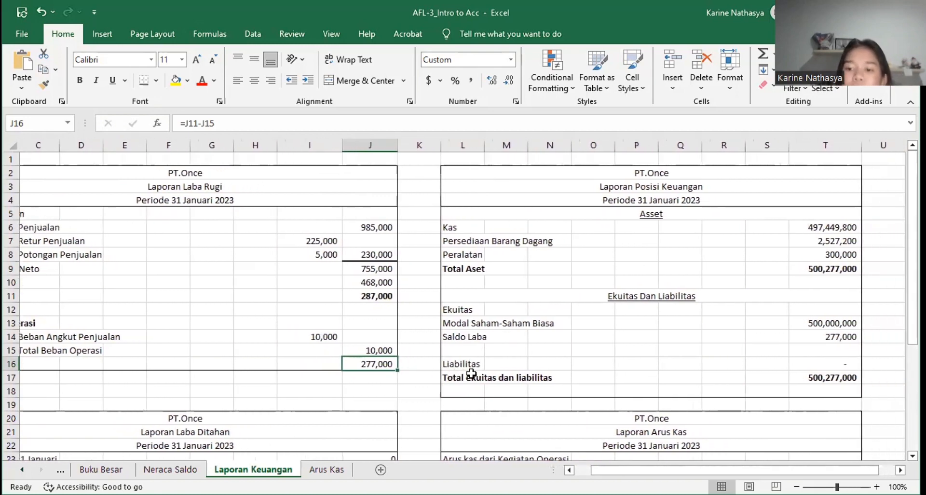
click(828, 227)
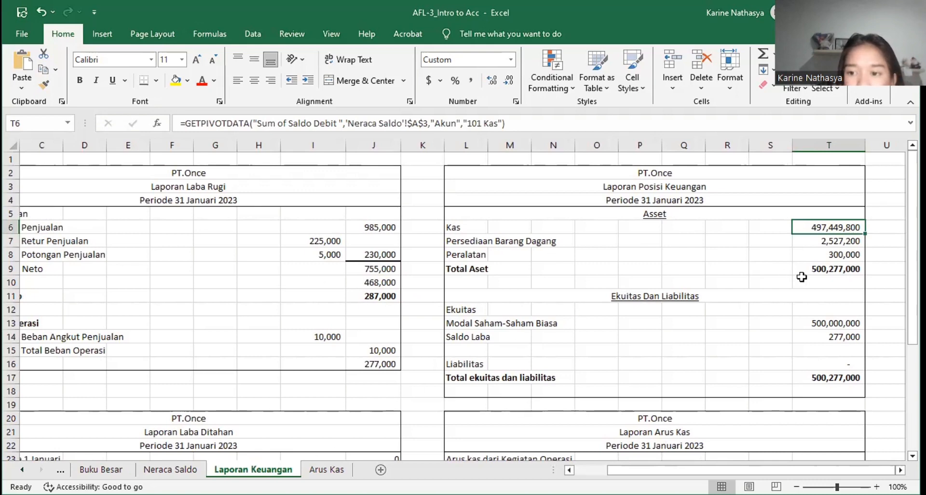
click(805, 239)
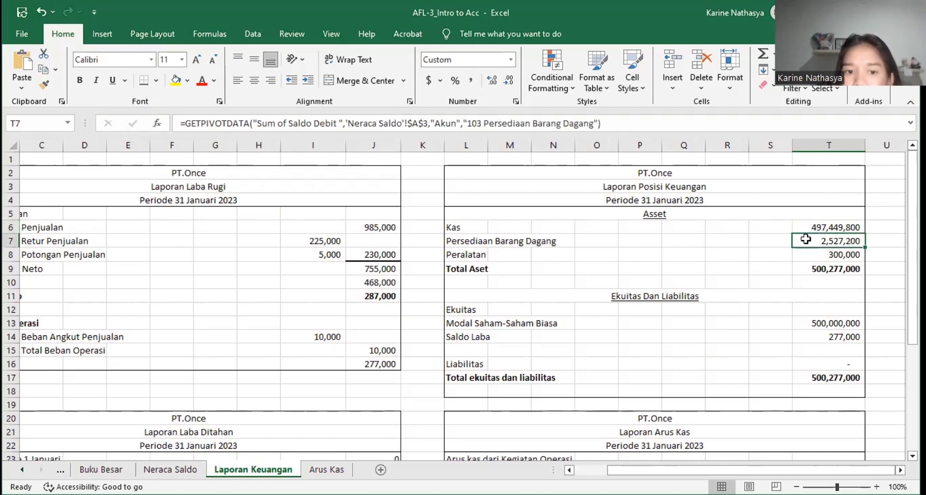
click(829, 262)
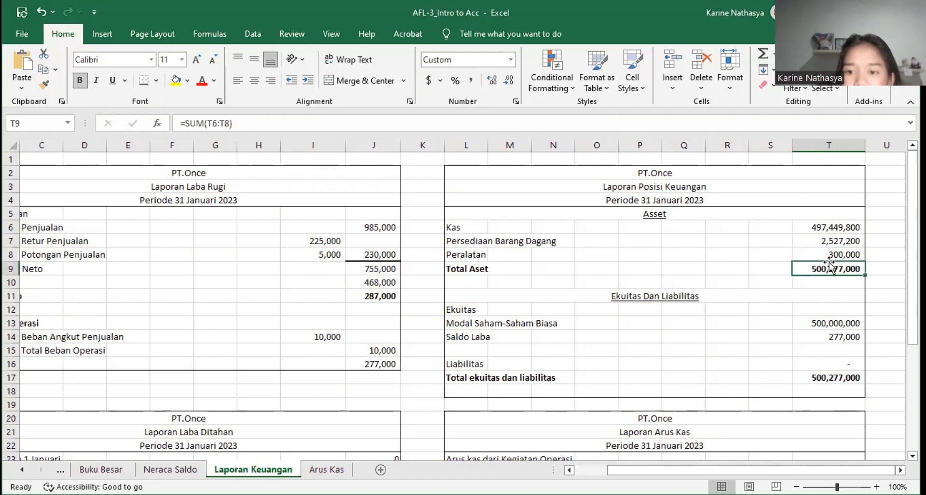
click(824, 258)
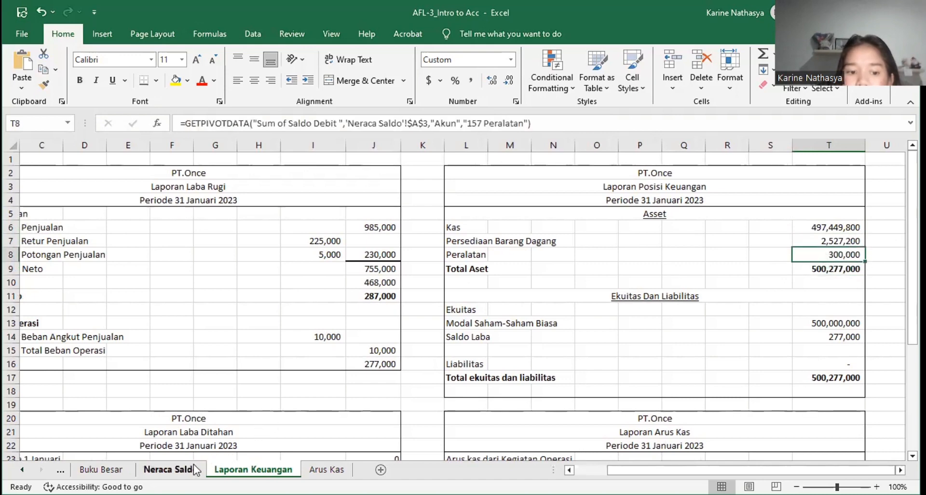
click(171, 469)
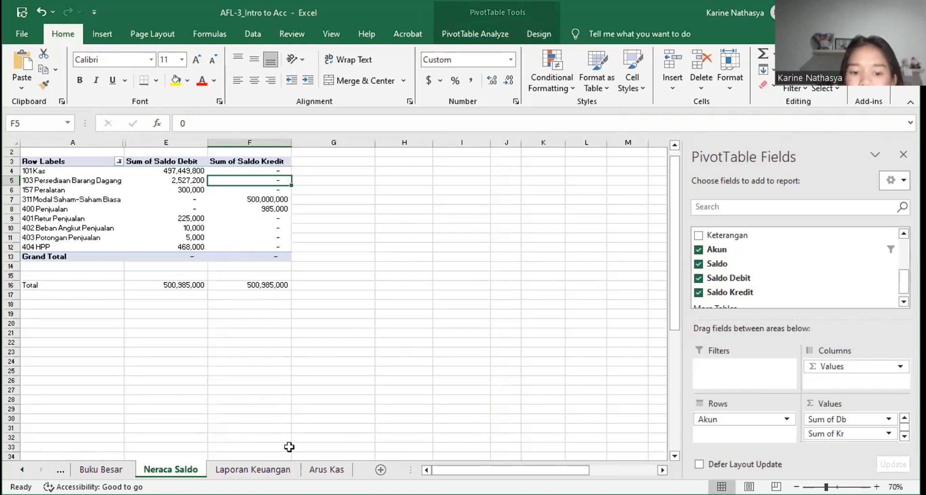
click(253, 469)
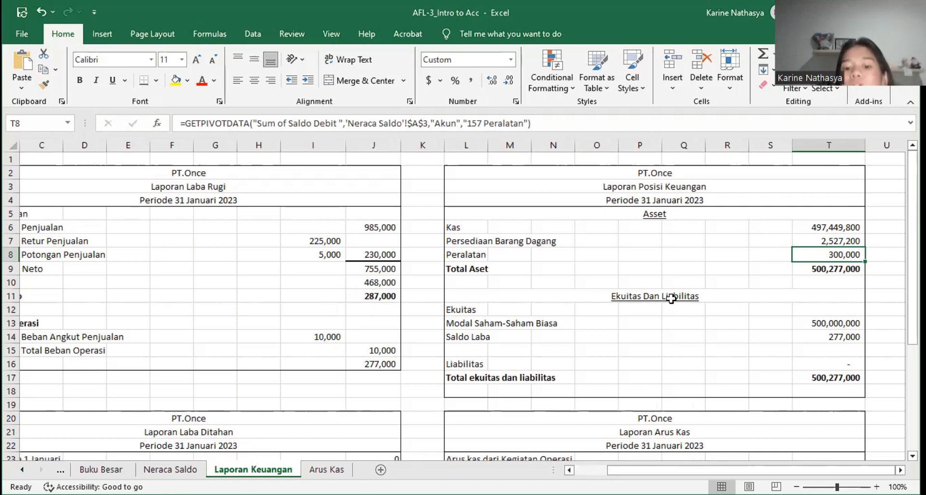
Step: Inspect the formulas for Modal Saham-Saham Biasa, Saldo Laba and Total ekuitas dan liabilitas, plus Penerimaan Pendapatan in T24 of the Laporan Arus Kas
click(804, 324)
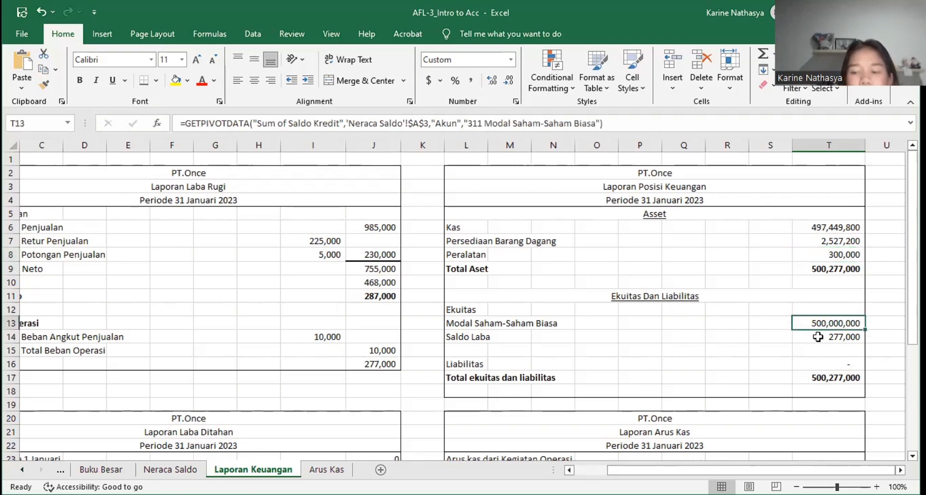
click(817, 336)
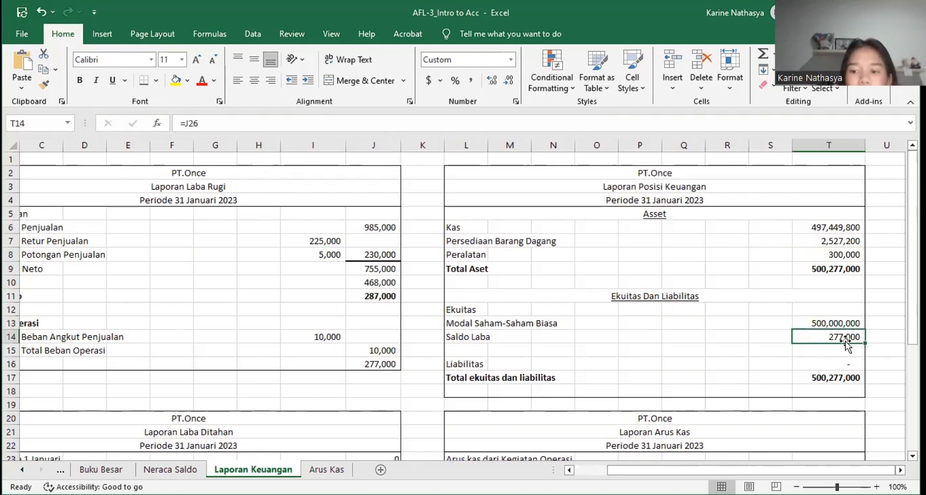
scroll(843, 338, down, 1)
scroll(843, 338, down, 2)
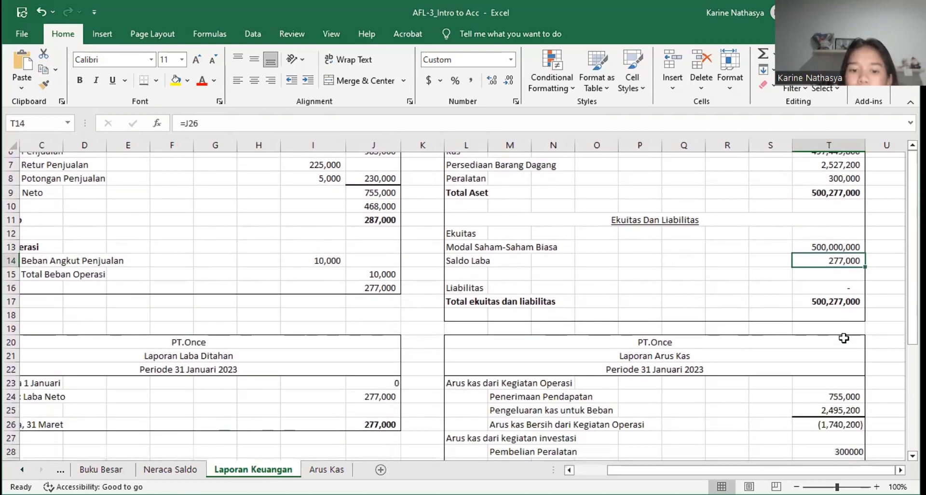
scroll(844, 367, up, 1)
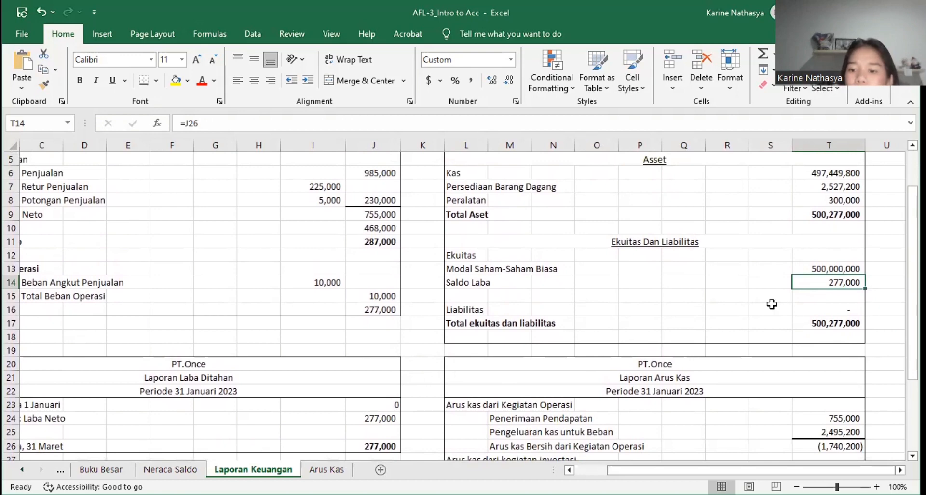
scroll(771, 305, up, 1)
scroll(788, 305, up, 1)
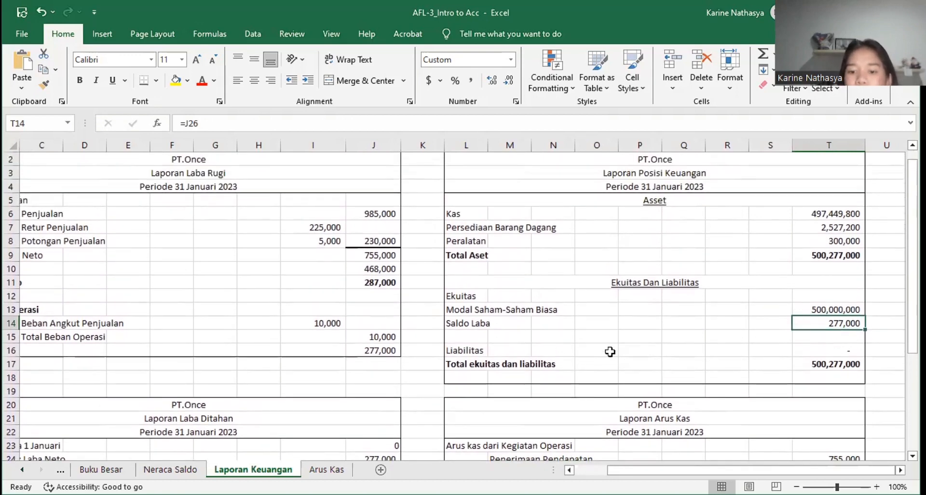
click(821, 365)
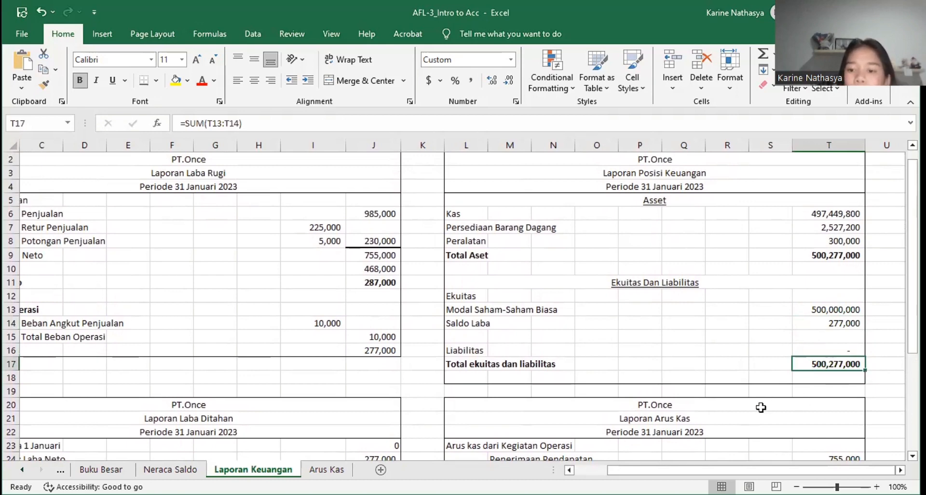
scroll(760, 407, down, 4)
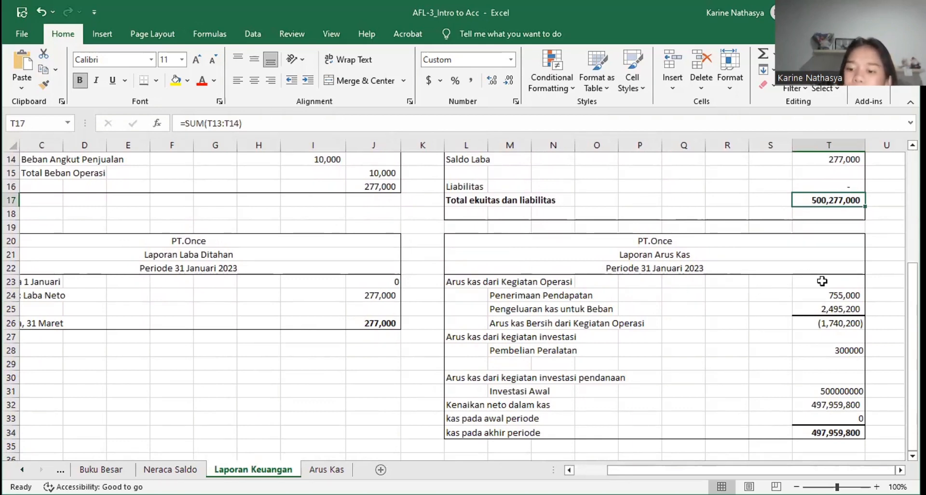
click(828, 297)
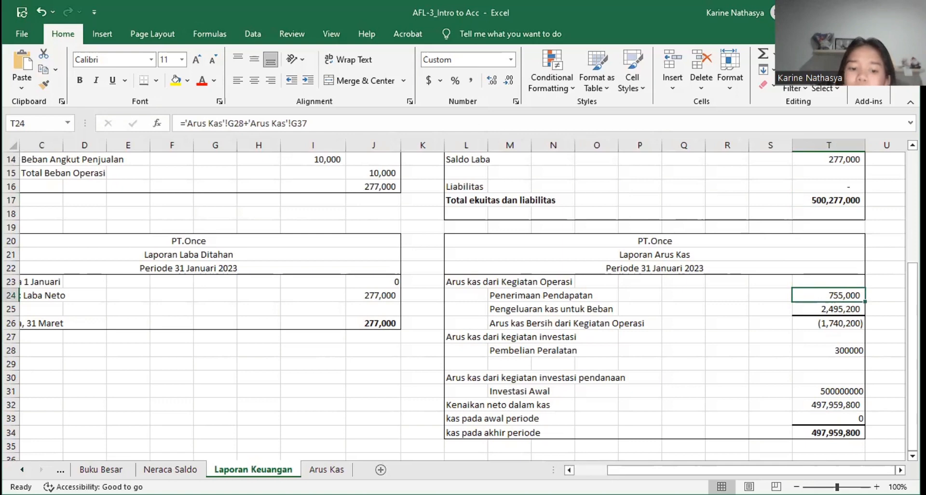
Step: On the Jurnal Umum (Metode Perpetual) sheet, select the header row from No to Akun and show where the Filter command is
click(22, 470)
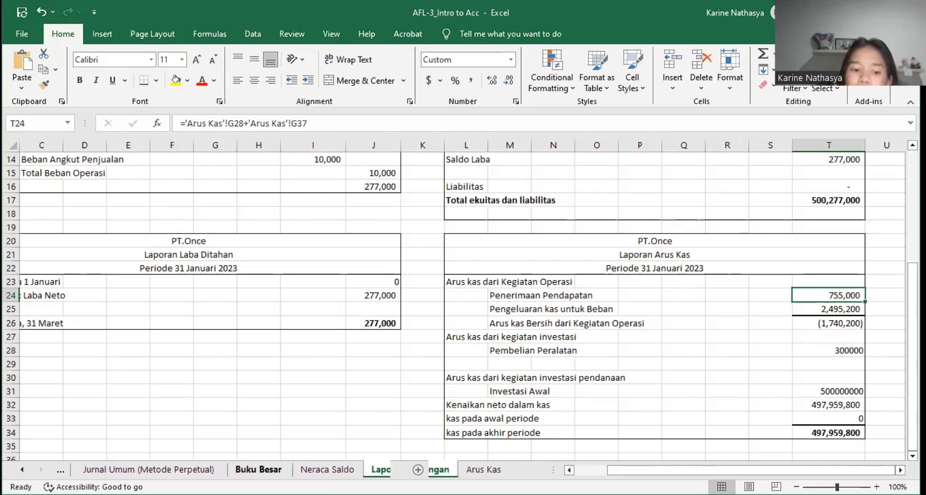
click(204, 469)
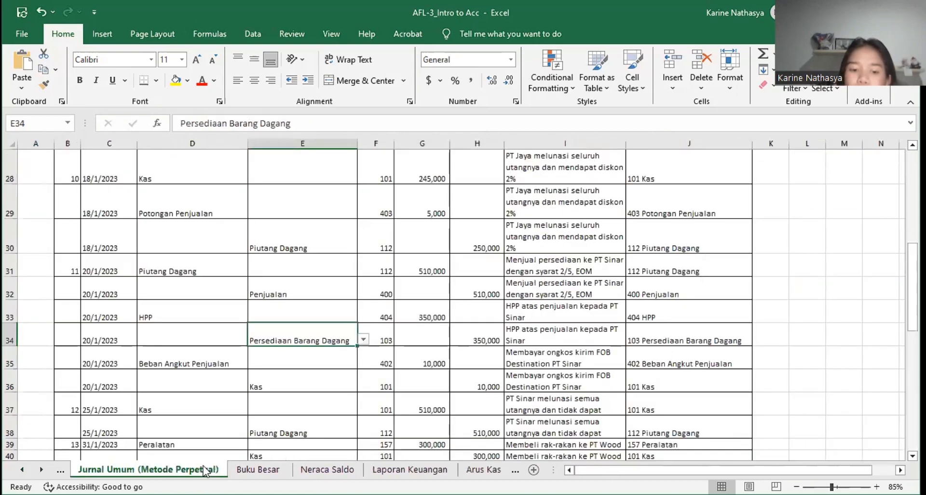
scroll(386, 344, up, 7)
scroll(389, 348, up, 2)
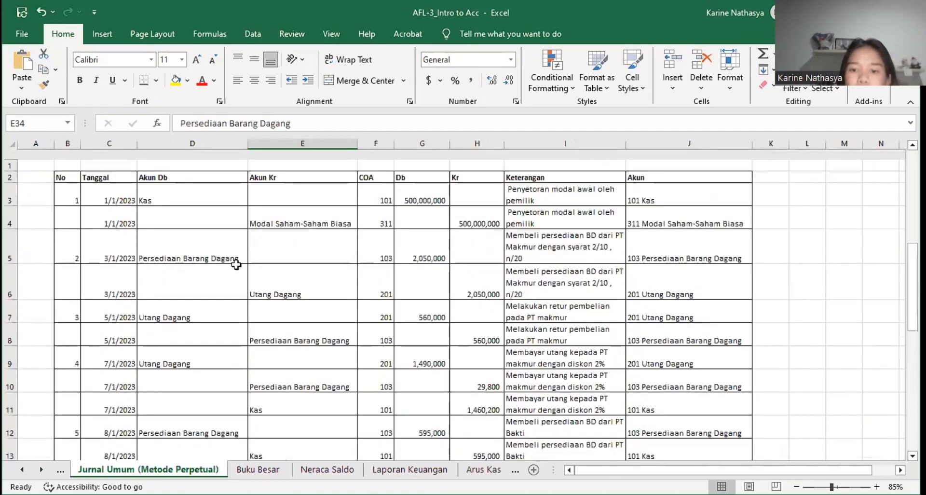
click(74, 166)
key(shift+Right)
key(shift+Right)
key(shift+Right)
key(shift+Right)
key(shift+Right)
key(shift+Right)
key(shift+Right)
key(shift+Right)
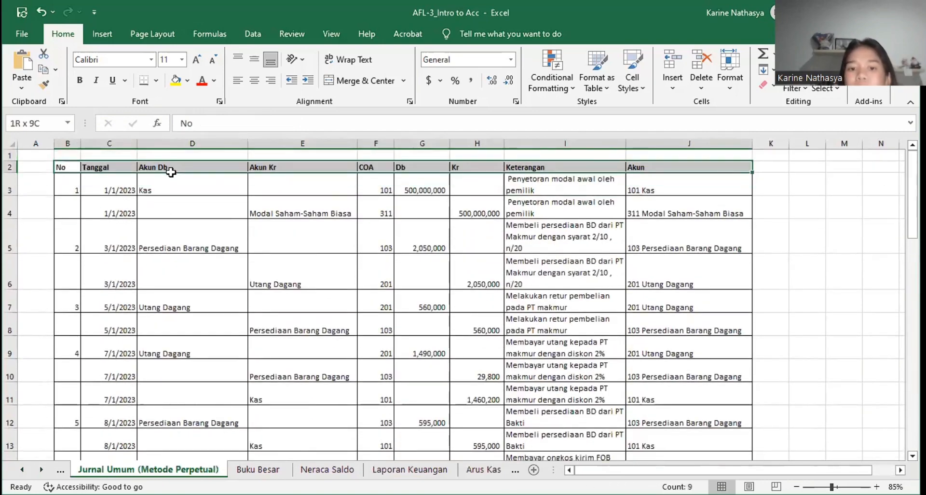
click(253, 32)
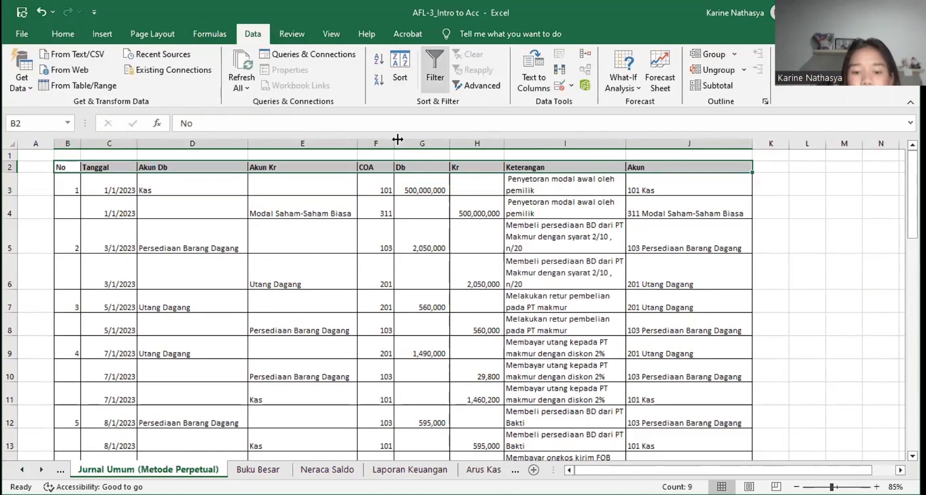
Step: Review the filtered 101 Kas transactions on the Arus Kas sheet against the Laporan Arus Kas lines on Laporan Keuangan
click(483, 469)
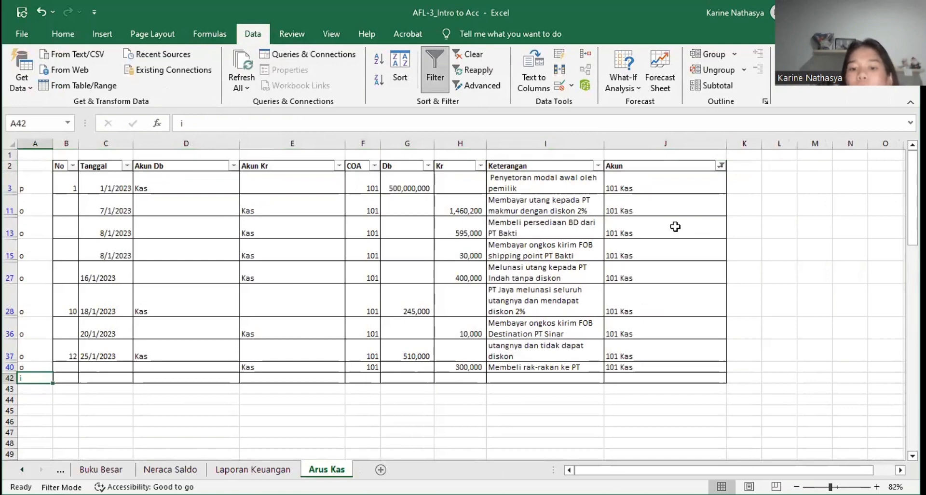
click(481, 115)
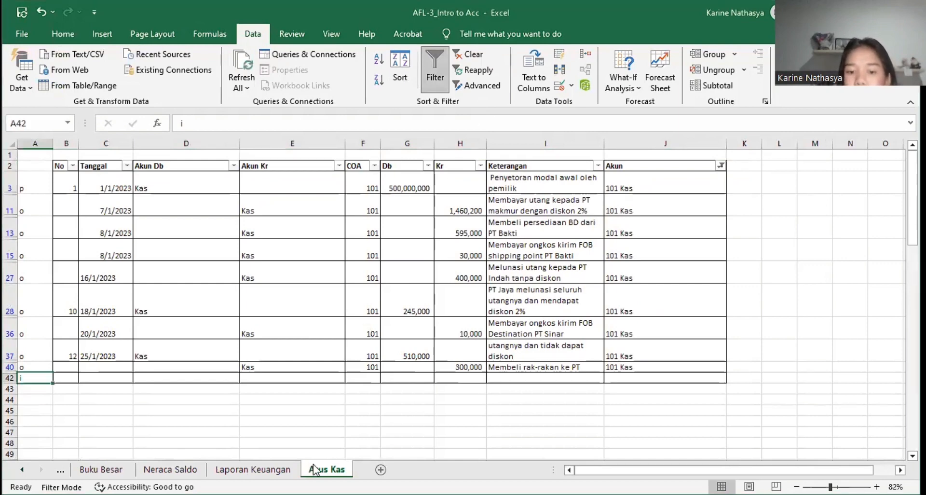
click(253, 468)
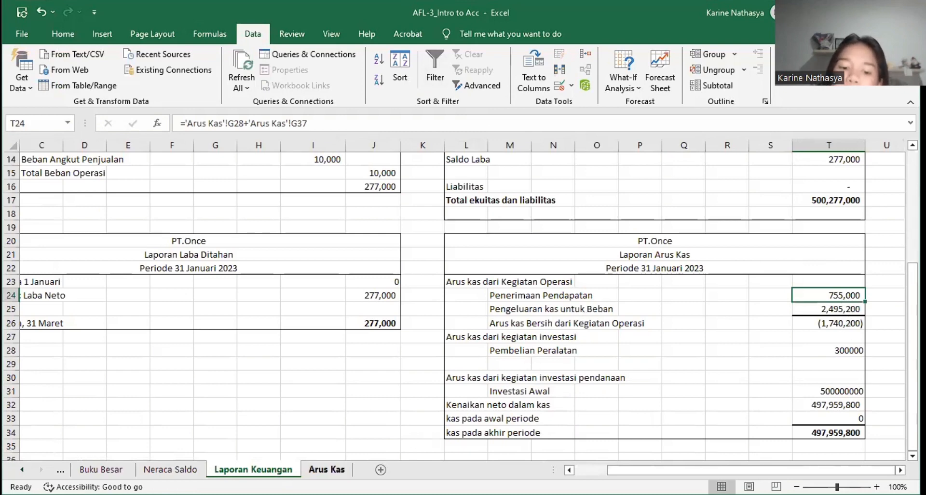
click(337, 470)
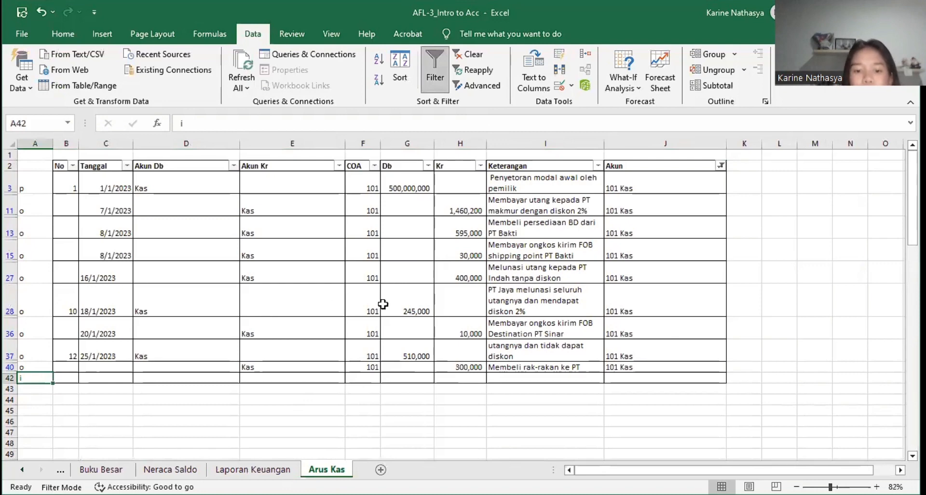
click(279, 469)
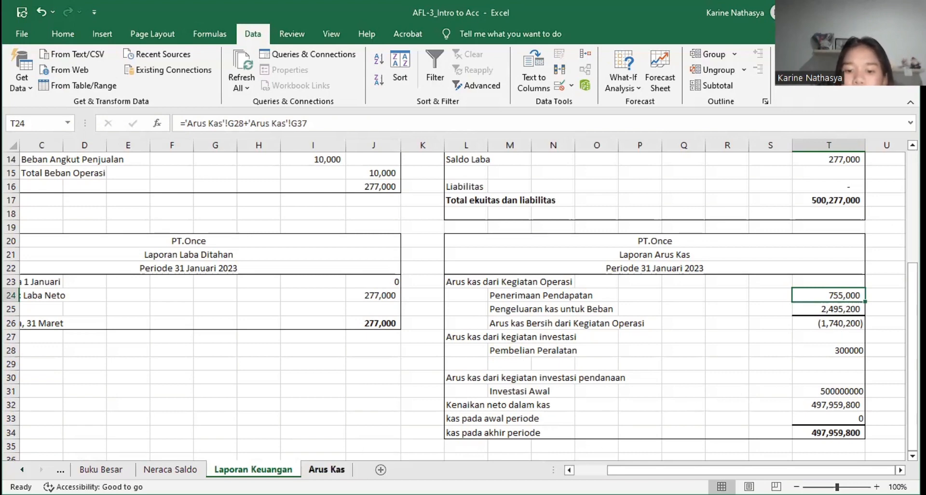
Step: On the Arus Kas sheet, clear the code in A42, enter i in A40 for the rak-rakan purchase, and return to the Jurnal Umum sheet
click(327, 469)
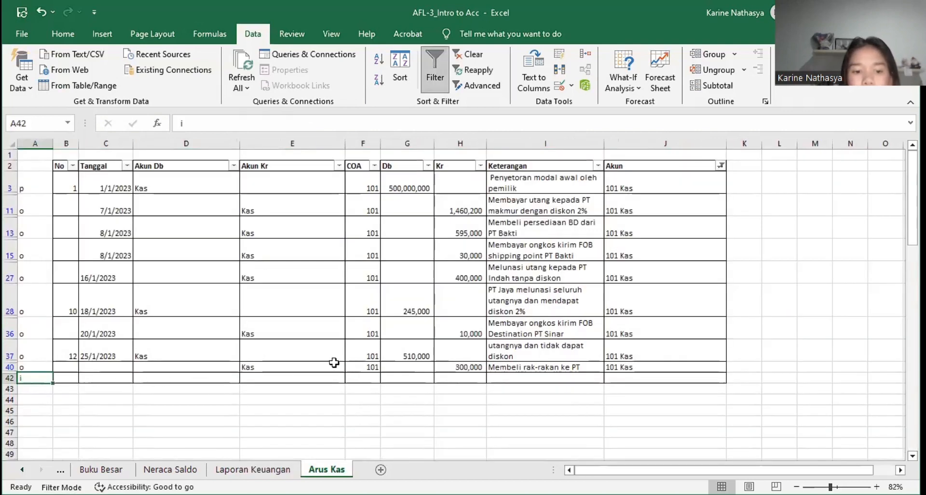
click(35, 367)
text(i)
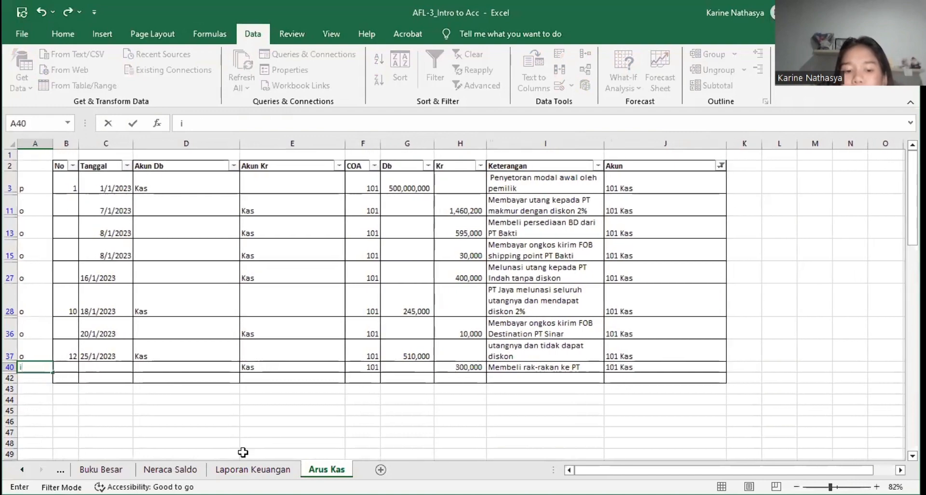
scroll(162, 463, up, 2)
click(162, 463)
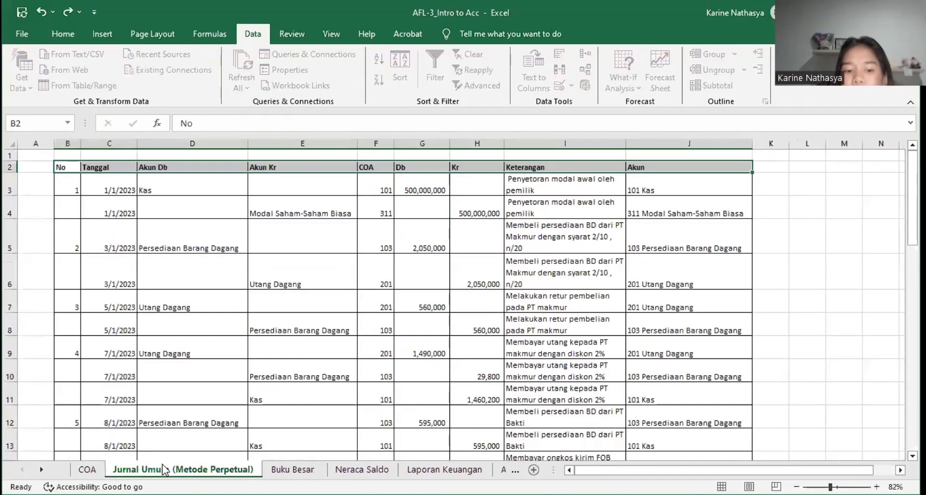
Step: Check the Keterangan in I39 for the 31/1/2023 Peralatan entry on the Jurnal Umum (Metode Perpetual) sheet
scroll(357, 399, down, 8)
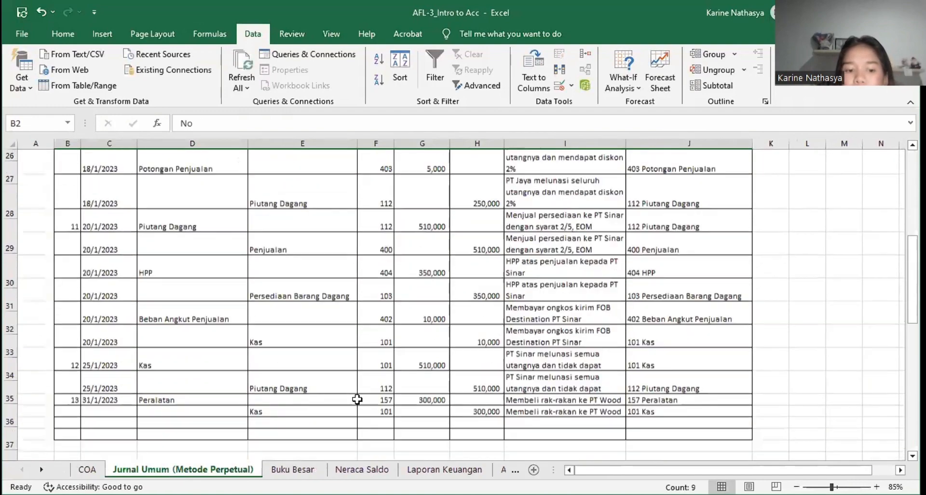
scroll(357, 399, down, 3)
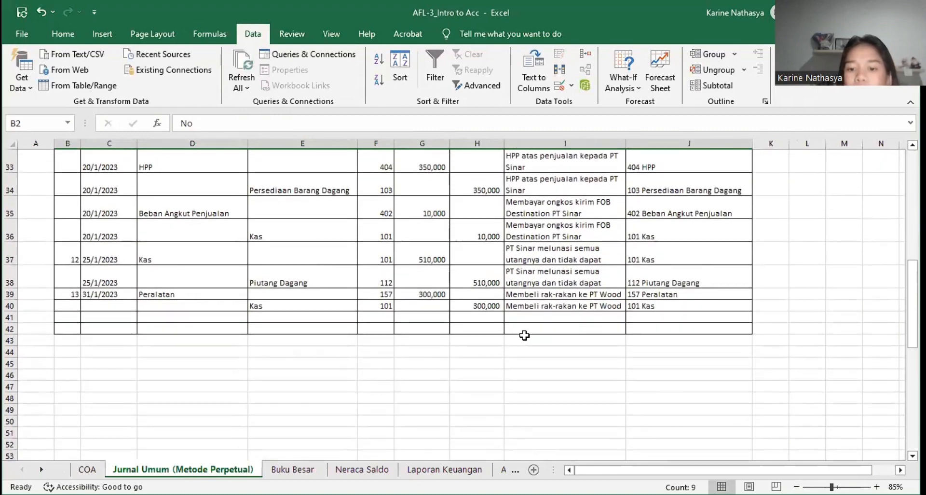
click(562, 292)
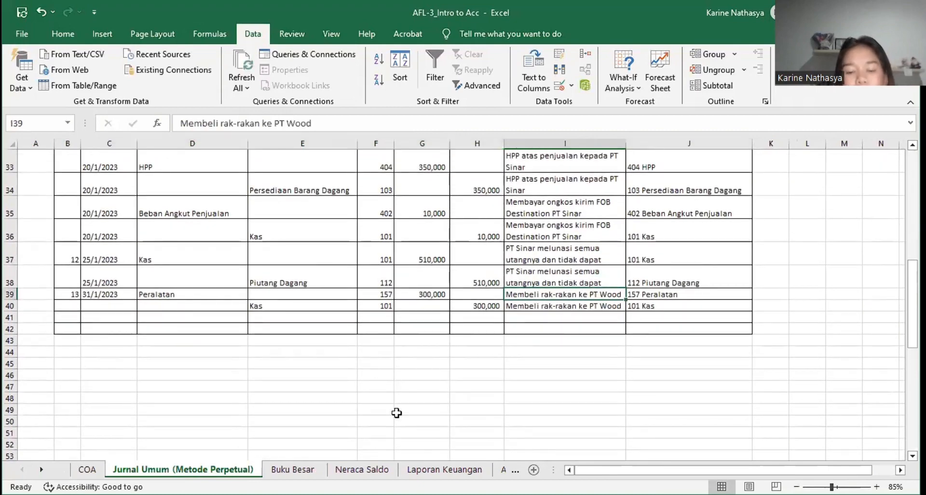
Step: Compare the p, o and i codes of the cash transactions on the Arus Kas sheet with the Laporan Arus Kas on Laporan Keuangan
click(444, 469)
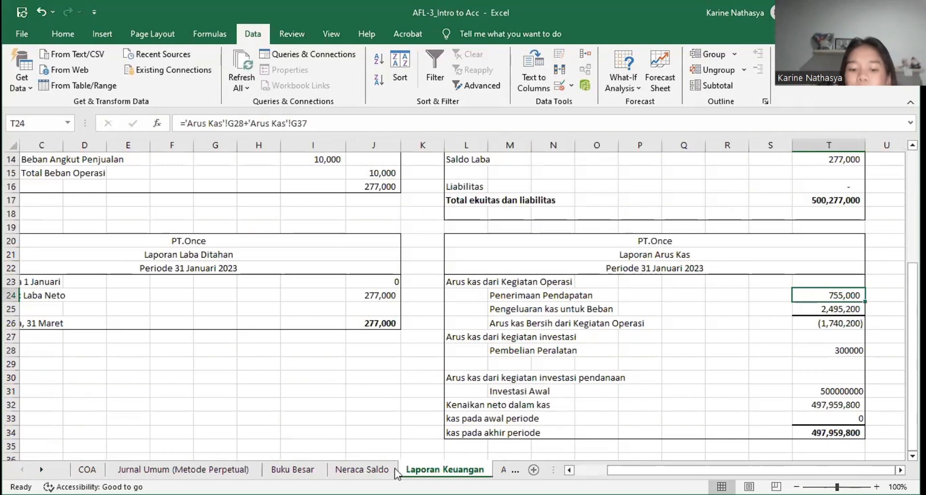
click(503, 469)
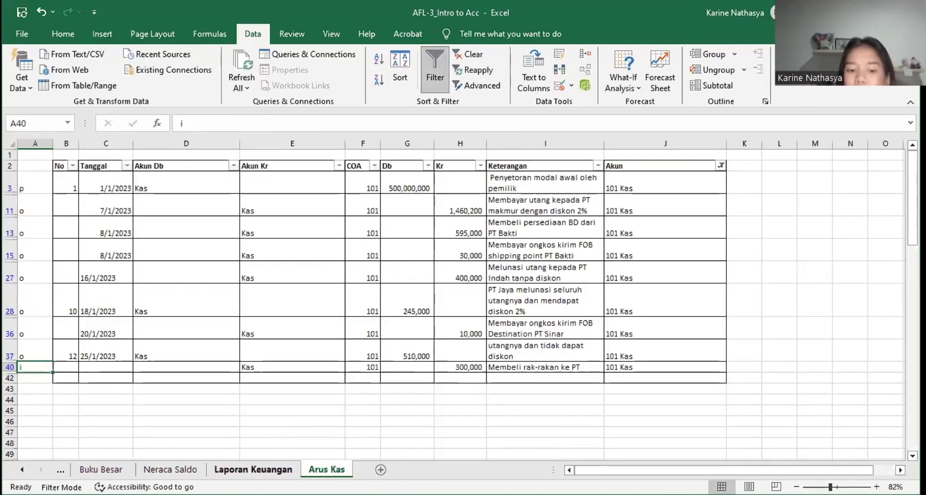
click(253, 469)
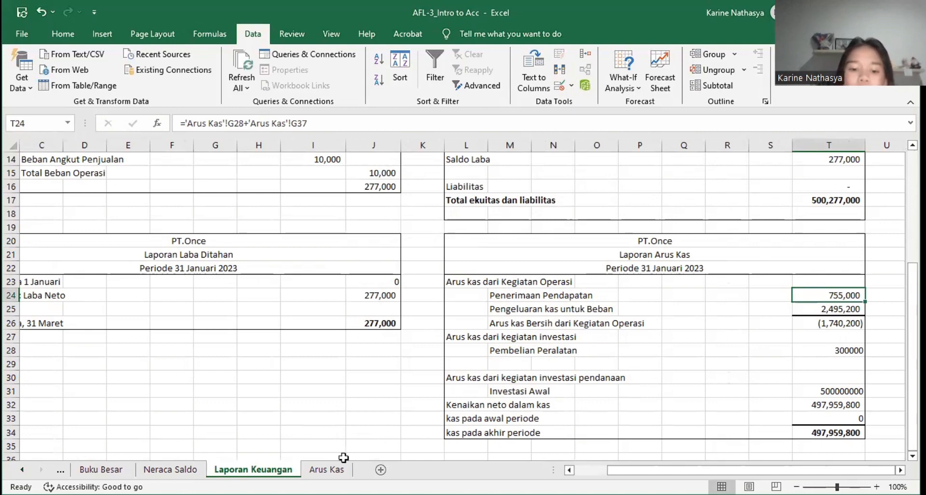
click(328, 468)
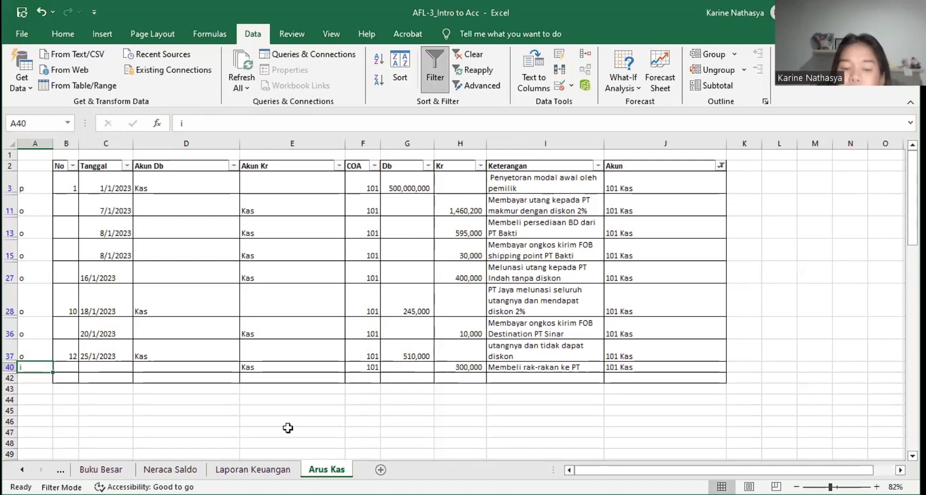
click(253, 469)
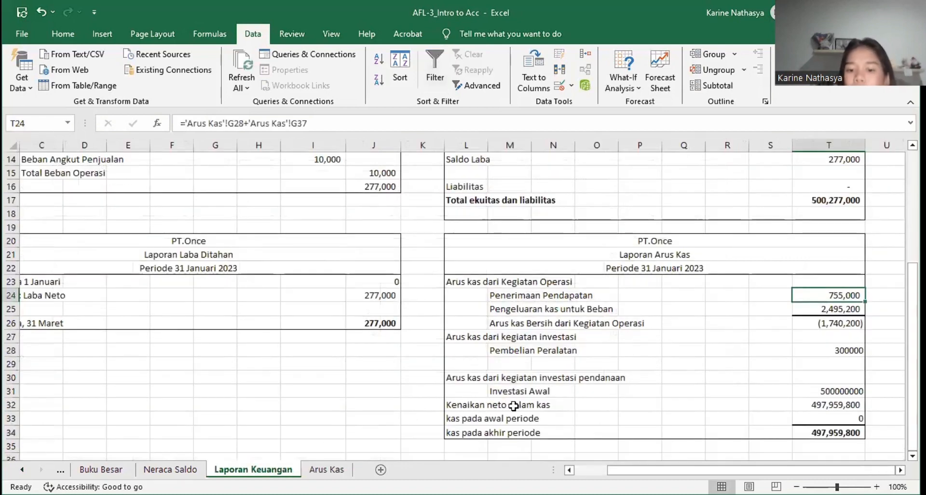
Step: Inspect the Laporan Arus Kas formulas for Kenaikan neto dalam kas, Arus kas Bersih dari Kegiatan Operasi and Pembelian Peralatan
click(804, 408)
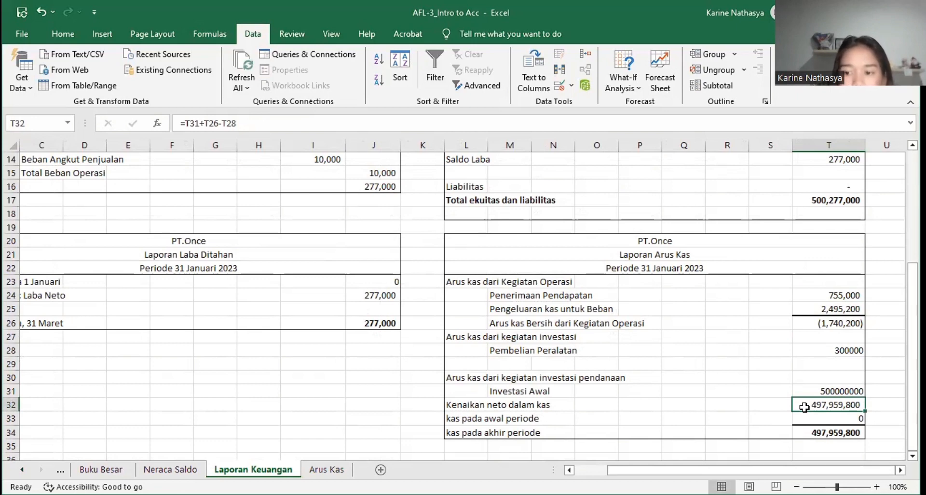
click(808, 322)
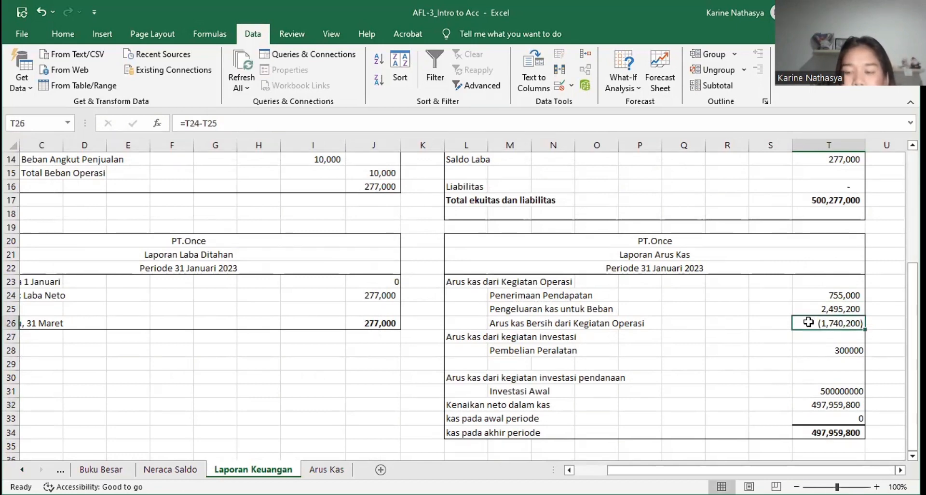
click(826, 352)
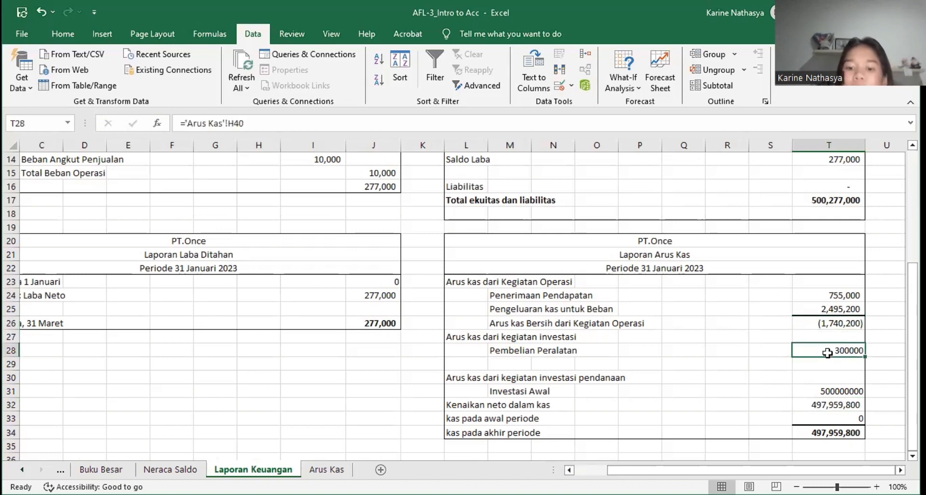
click(829, 406)
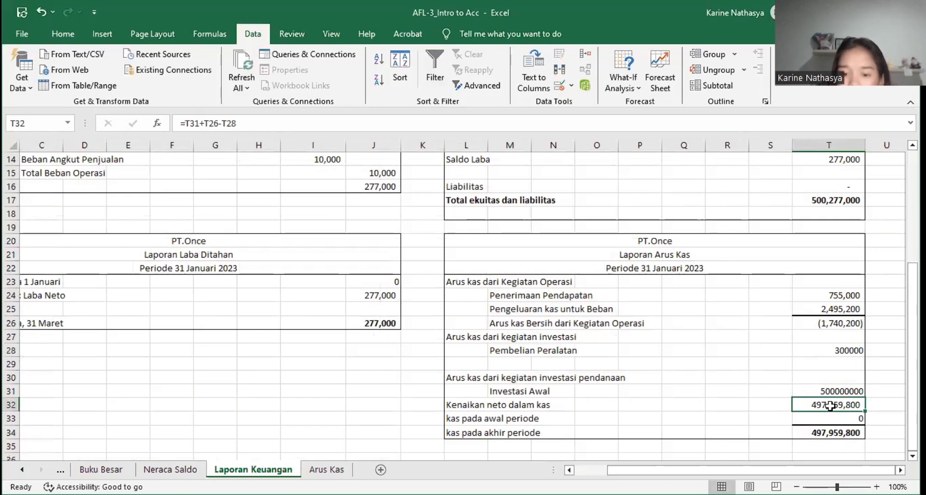